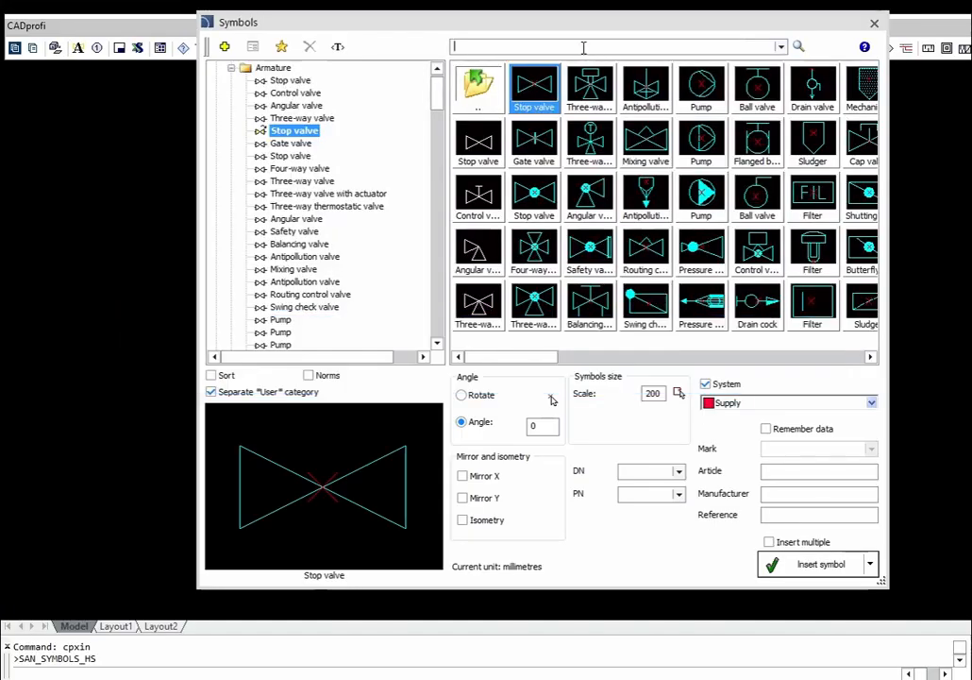
Step: Search the symbol library for "drinking-water" and choose the Drinking-water heater vertical symbol
left_click(583, 46)
type("drinking-water")
key("Return")
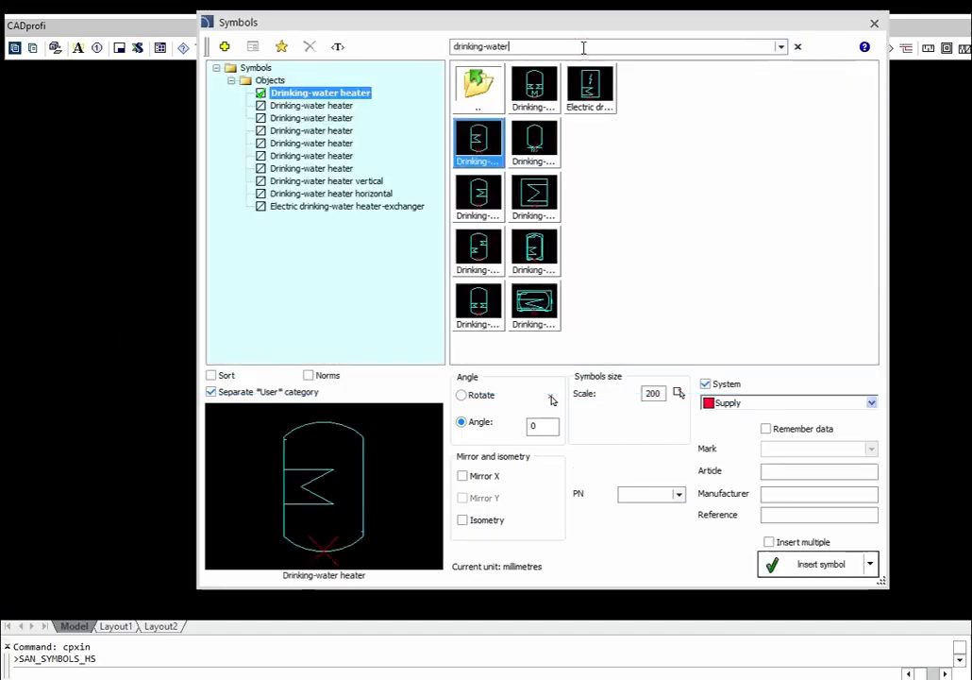
left_click(535, 249)
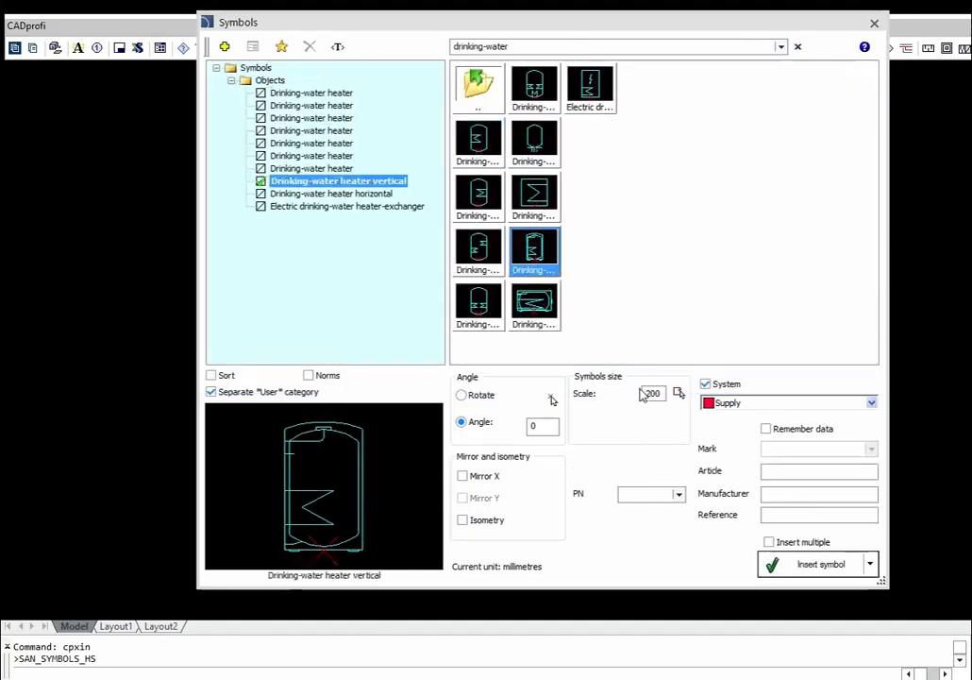
Step: Set the heater symbol's scale to 300 and manufacturer to Viessmann, and insert it beside the coordinate origin along the X direction
left_click_drag(647, 394, 663, 394)
type("3")
left_click(768, 493)
type("Viessmann")
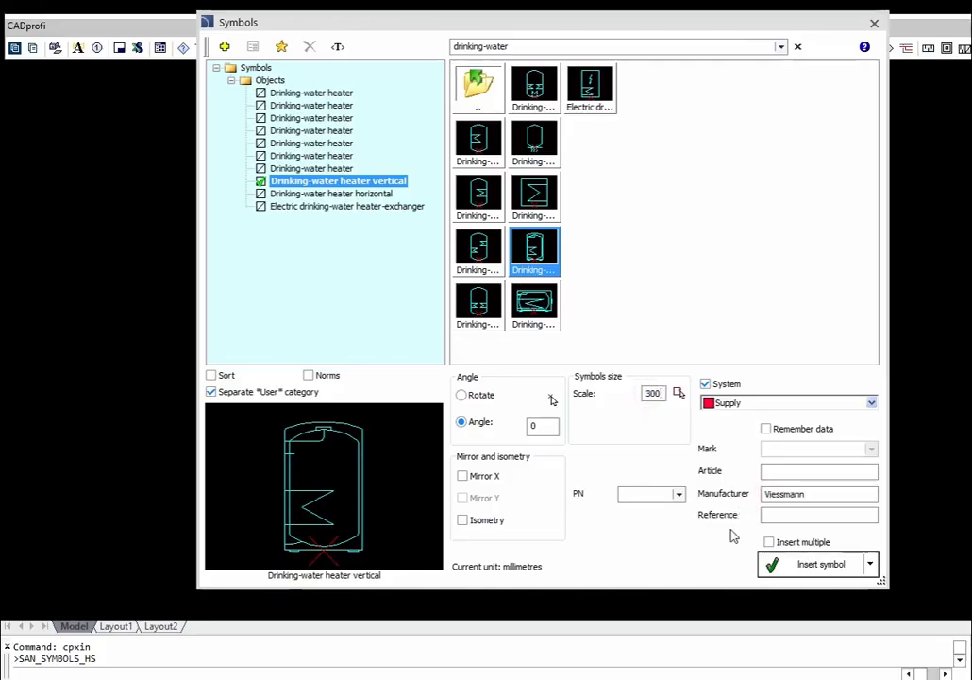
left_click(786, 564)
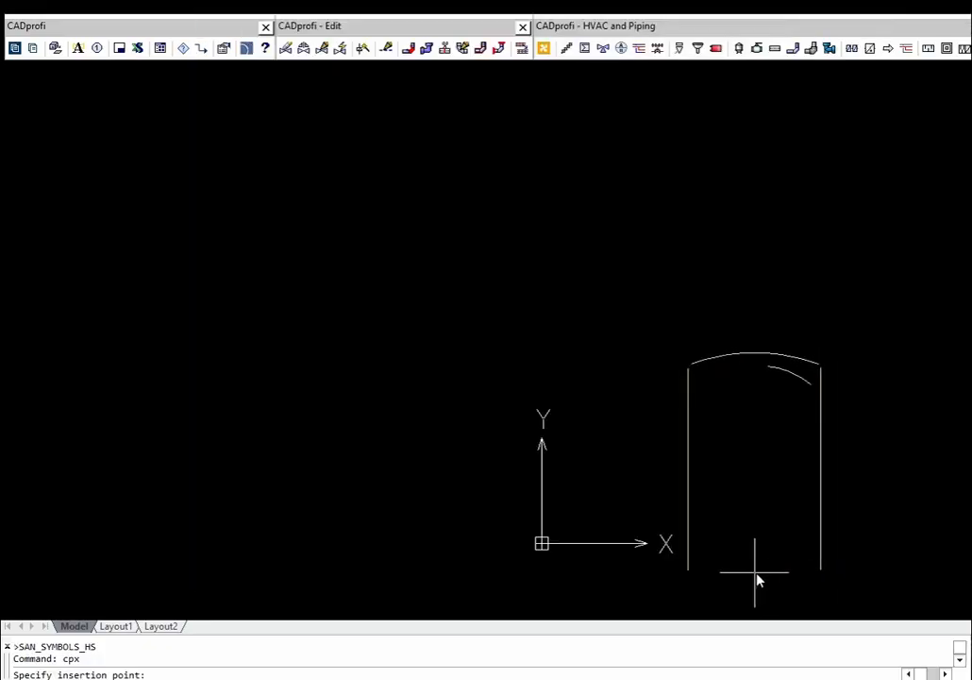
left_click(740, 573)
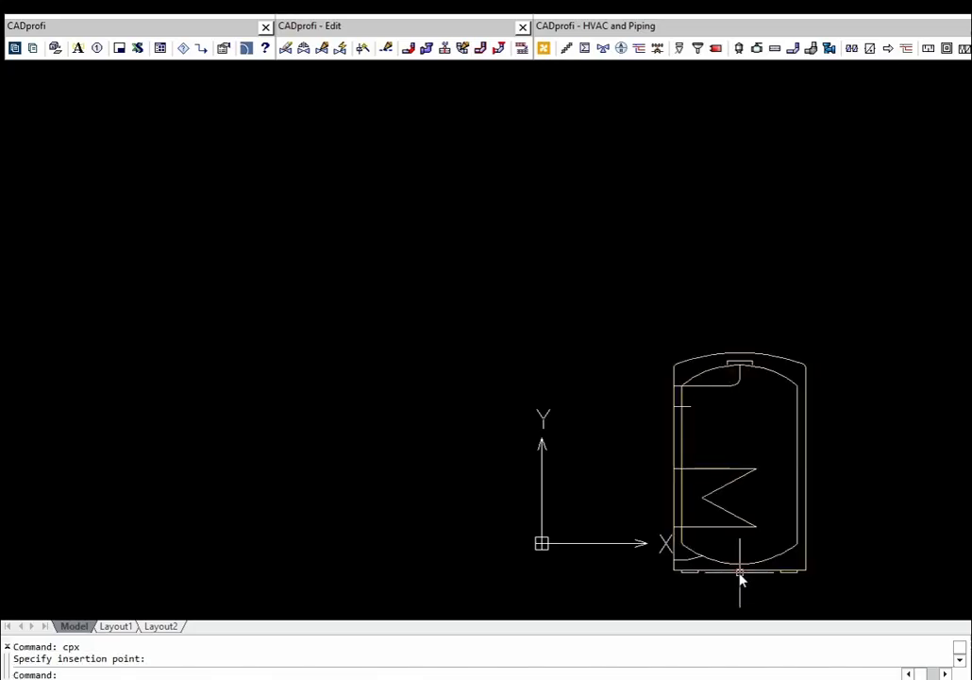
Step: Reopen the symbol library and choose the Combined manifold from the Manifolds category
left_click(585, 49)
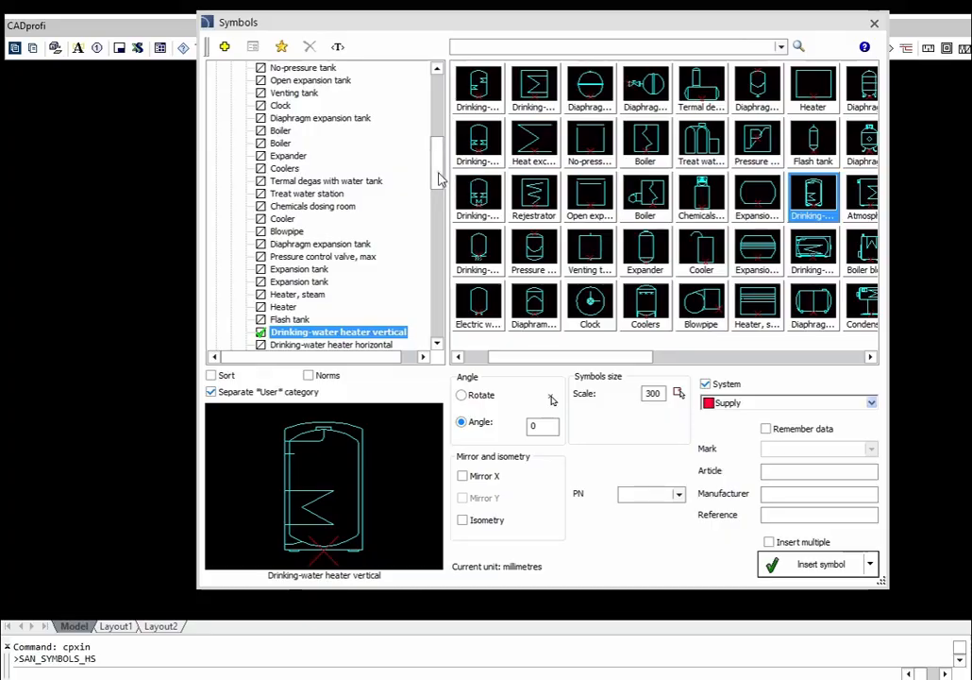
left_click_drag(439, 180, 440, 102)
left_click(231, 180)
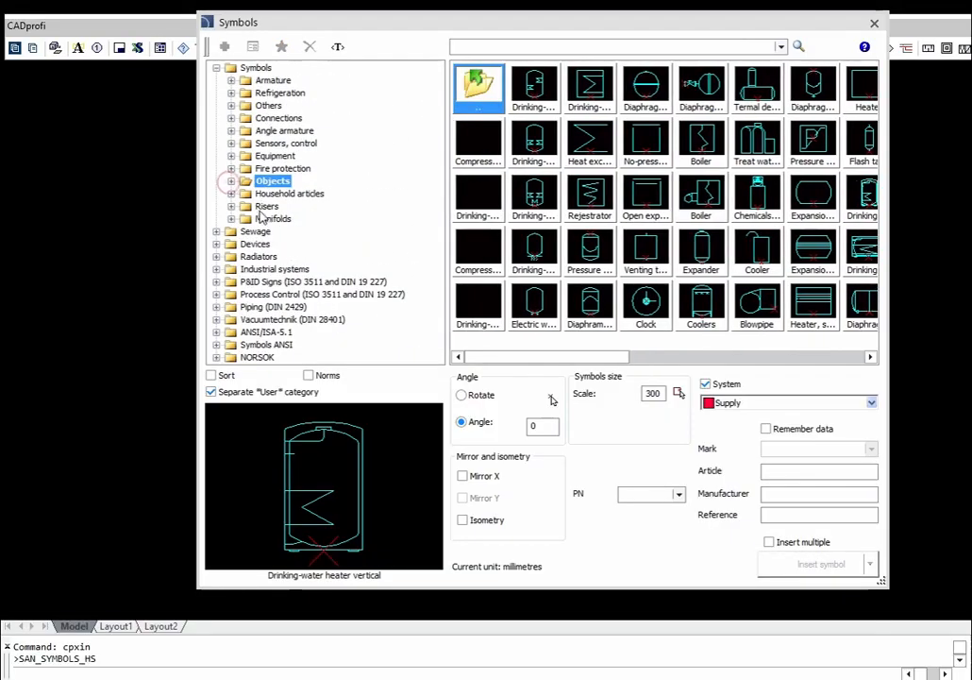
left_click(269, 218)
left_click(476, 253)
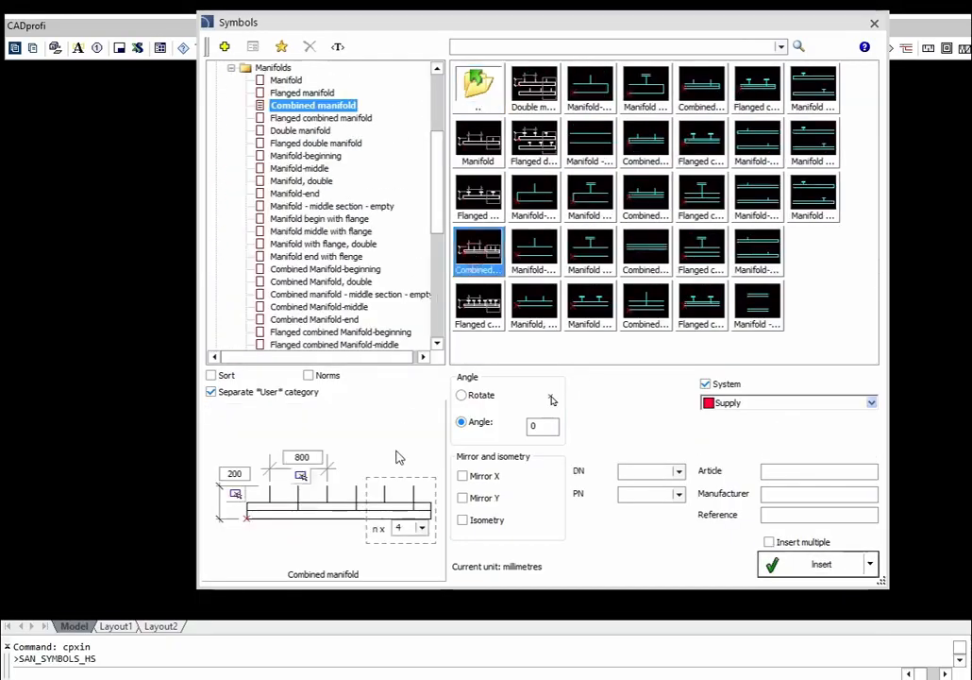
Step: Set the manifold's number of connections and insert the six-connection combined manifold horizontally above the heater
left_click(421, 532)
left_click(406, 573)
left_click(829, 569)
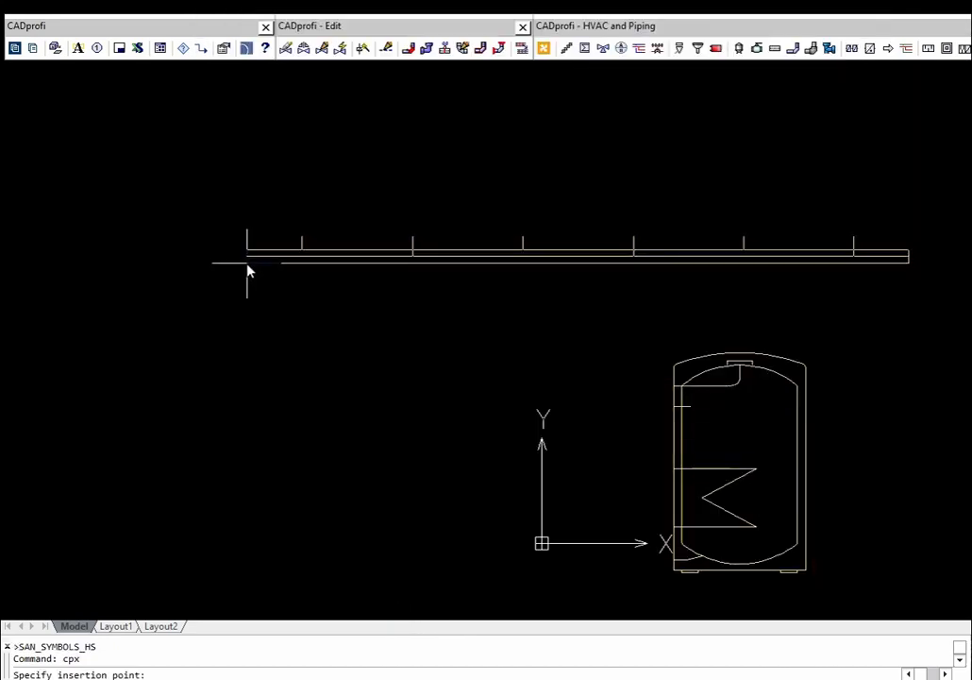
left_click(248, 267)
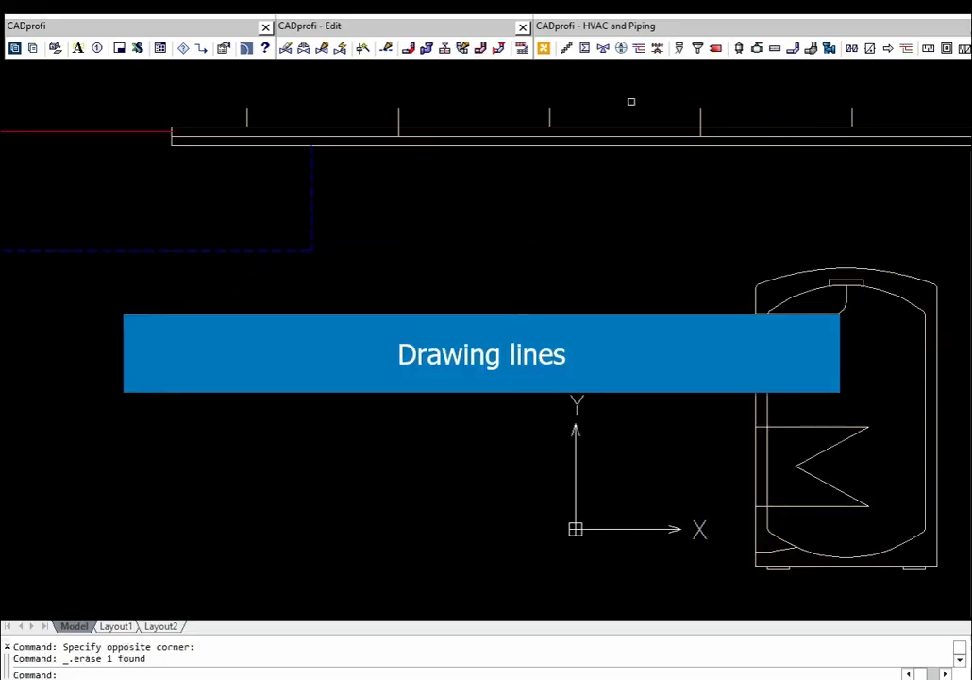
Step: Draw a Return pipe with dotted connection points from the heater's lower coil connection to the corner of the existing return line
left_click(639, 49)
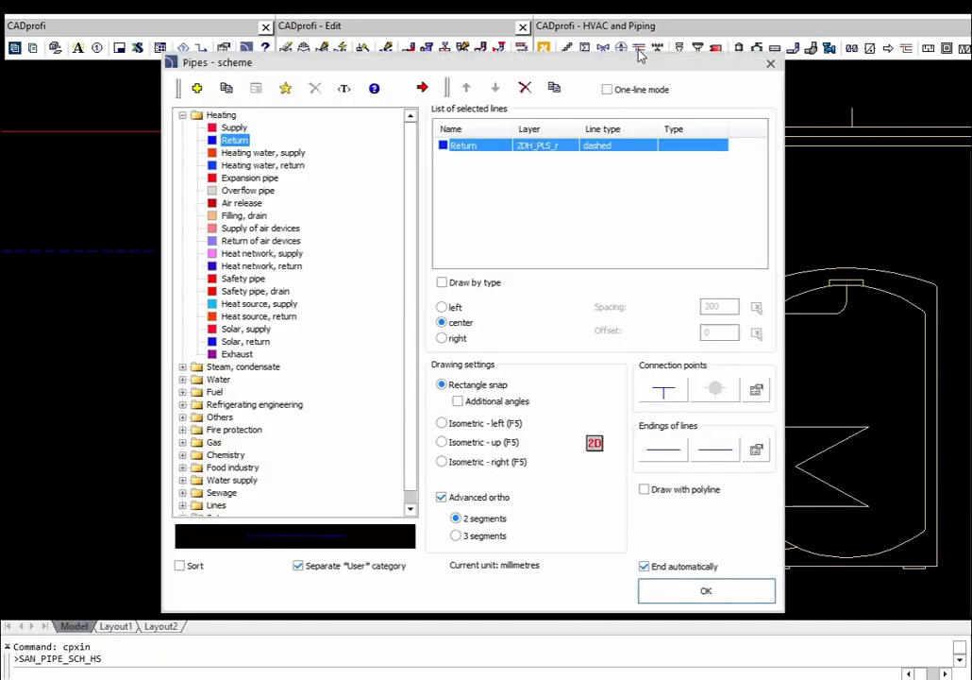
left_click(663, 390)
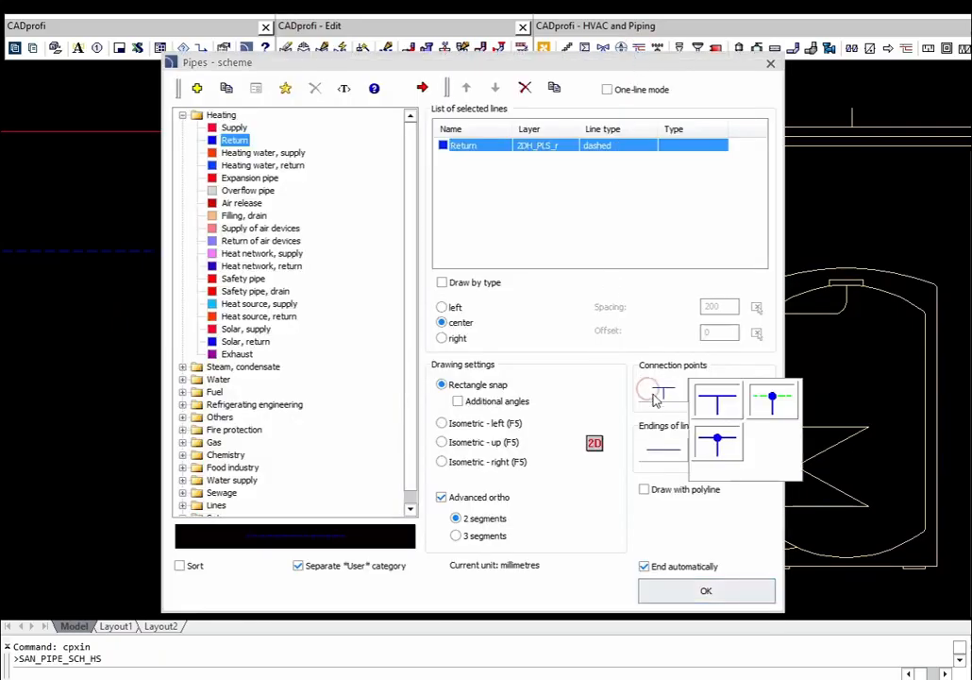
left_click(708, 442)
left_click(673, 583)
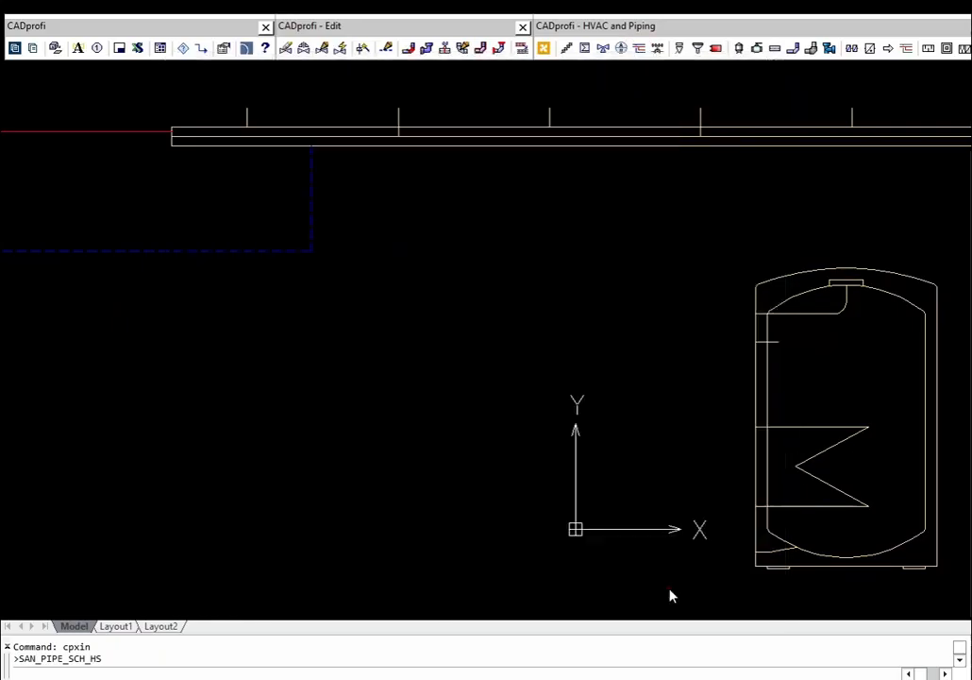
left_click(756, 507)
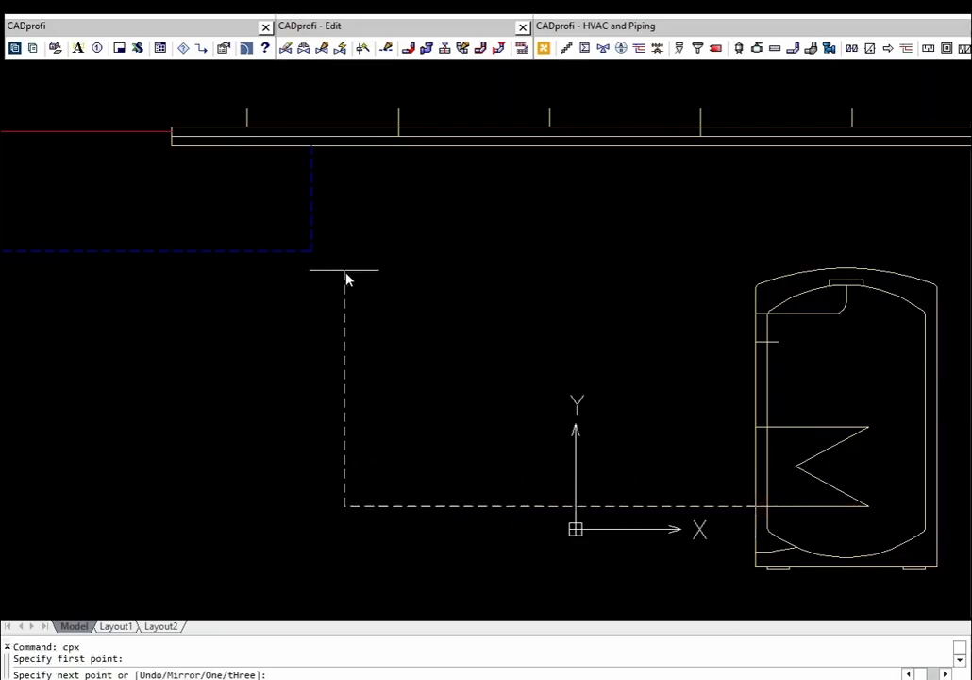
left_click(311, 254)
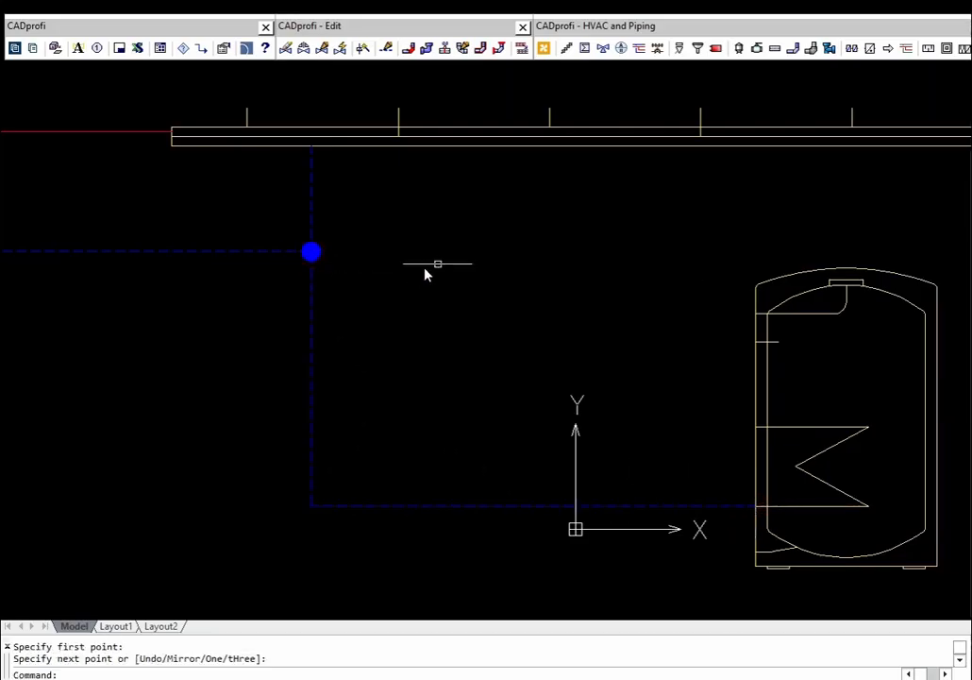
Step: Replace Return with Supply in the selected lines and draw the pipe from the heater's upper coil connection to the existing supply line
left_click(639, 48)
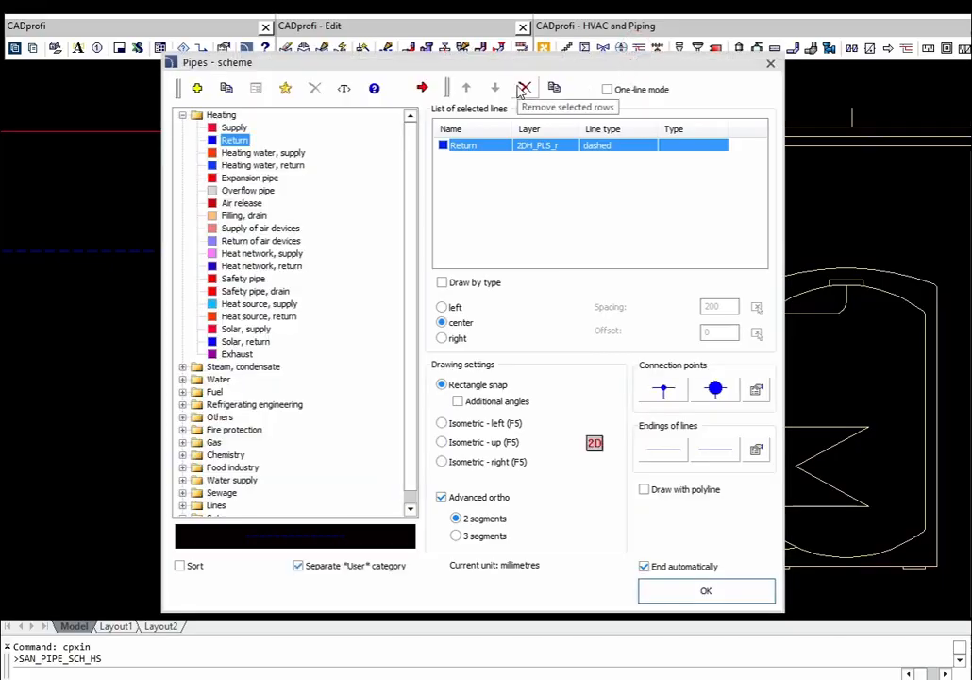
left_click(522, 89)
left_click(235, 128)
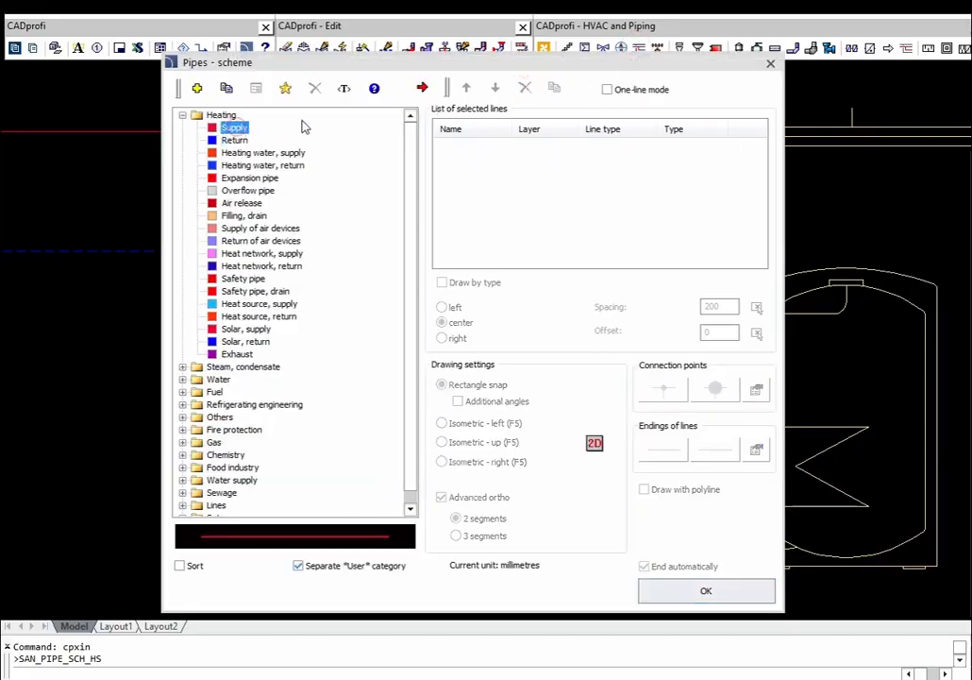
left_click(418, 88)
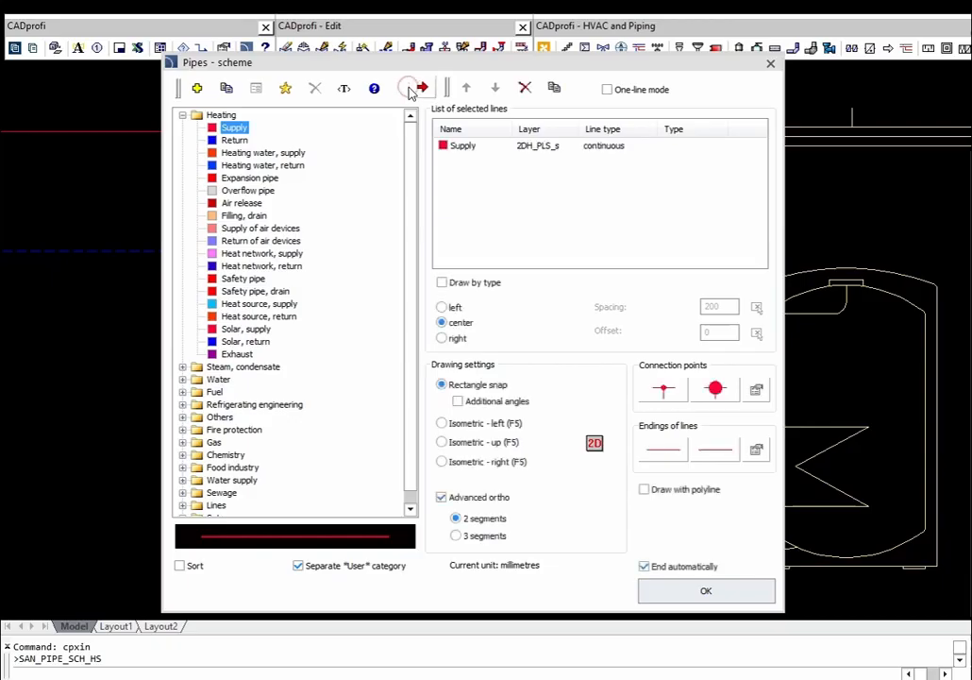
left_click(671, 592)
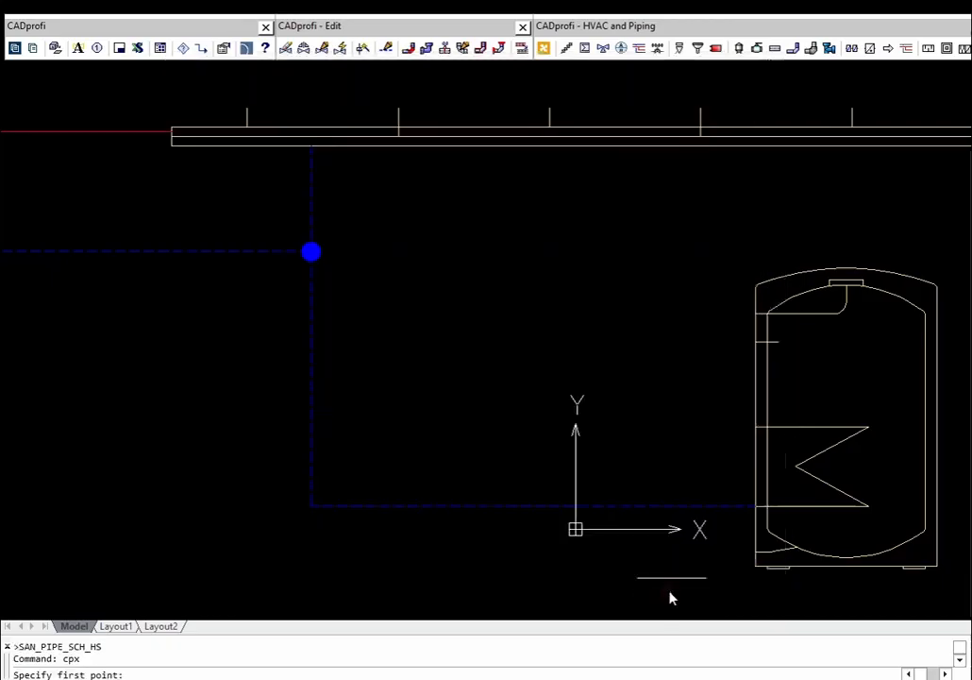
left_click(755, 428)
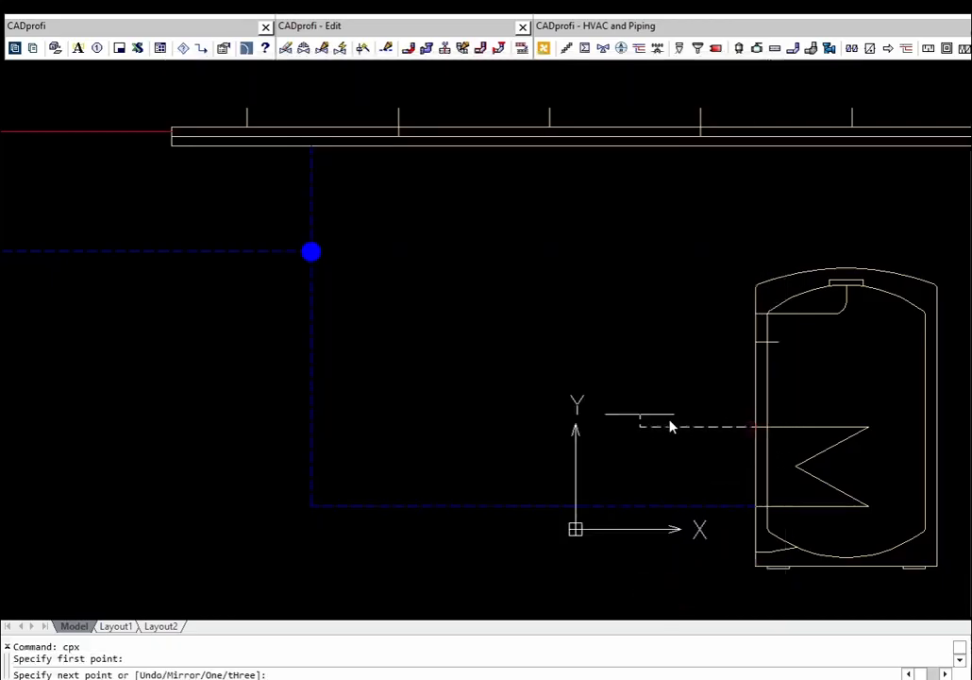
left_click(82, 132)
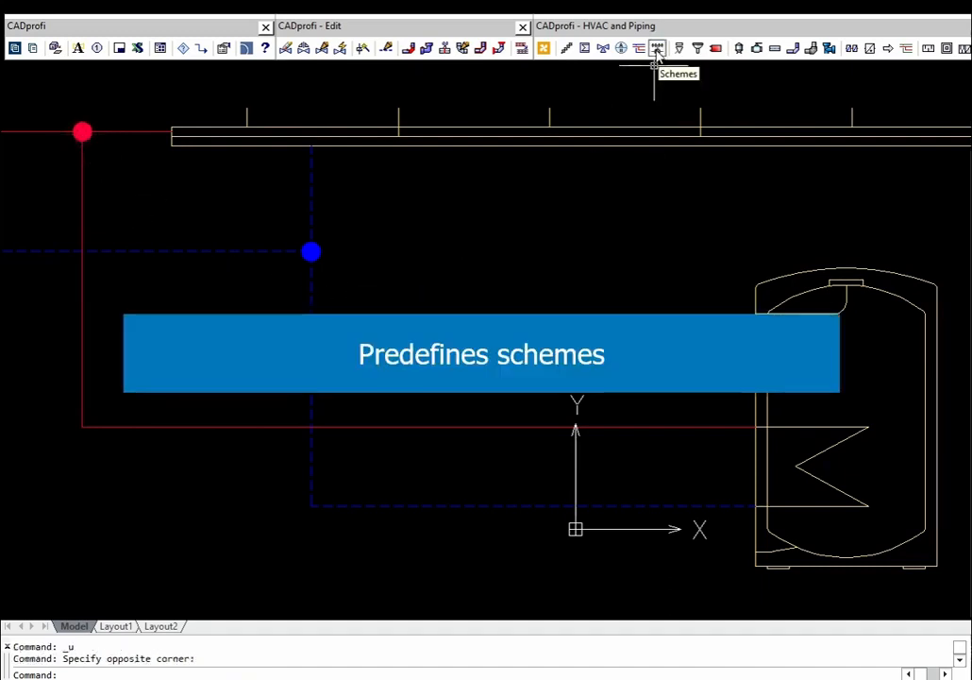
Step: Insert the predefined Heating circuit 1 scheme at scale 1 on the manifold's first connection
left_click(658, 49)
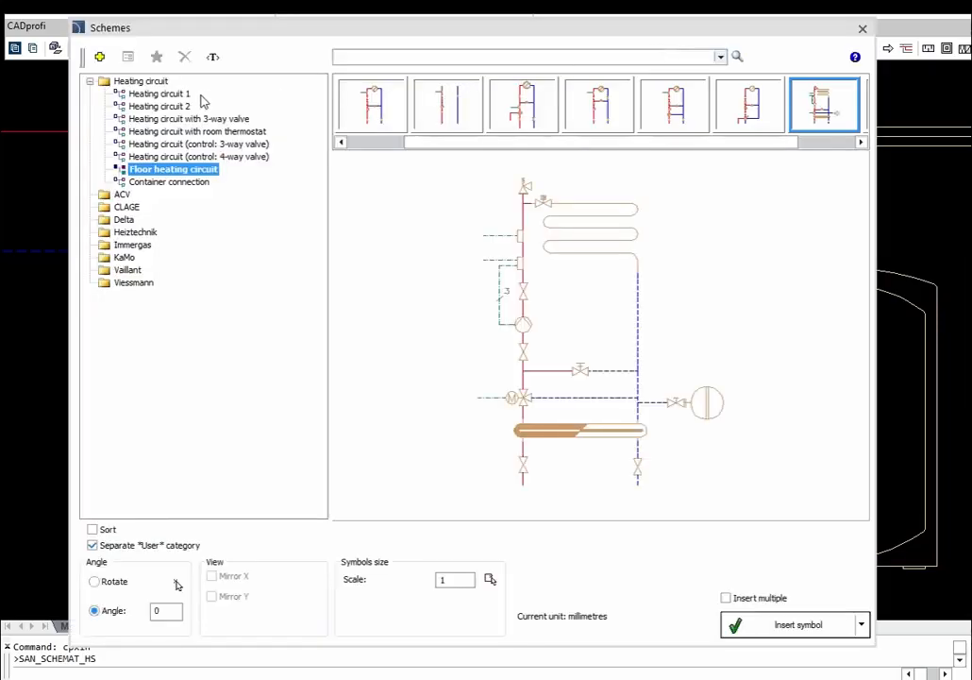
left_click(186, 93)
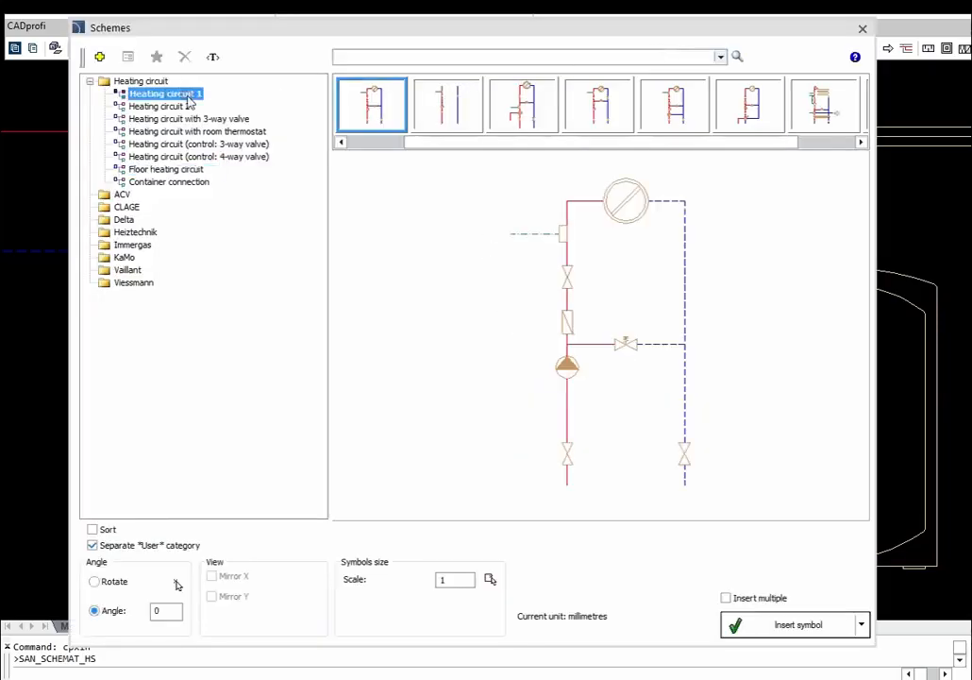
left_click(793, 625)
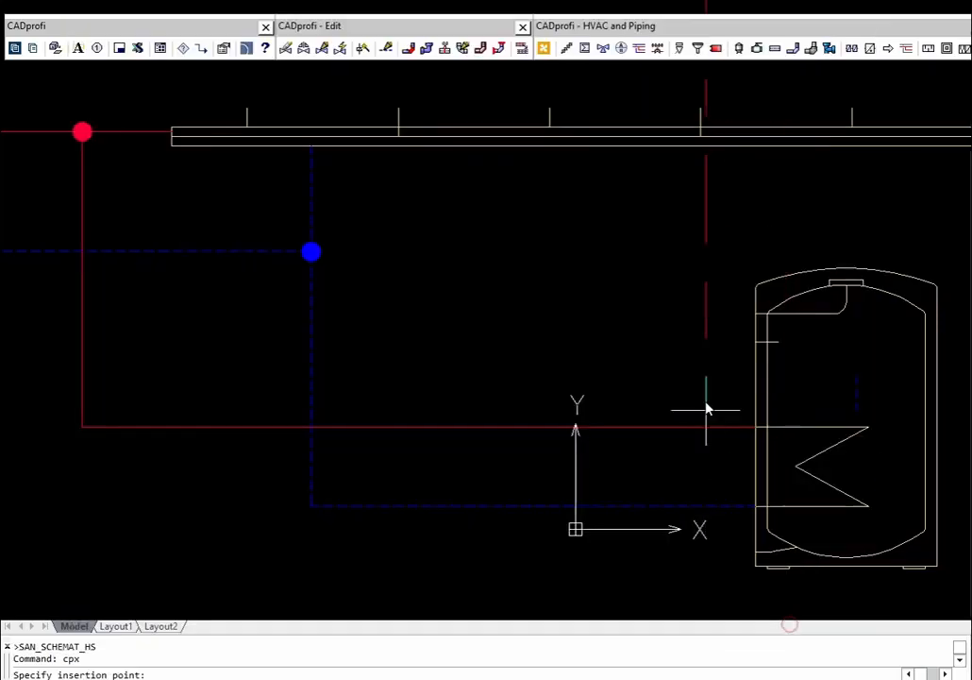
scroll(602, 493, "up", 5)
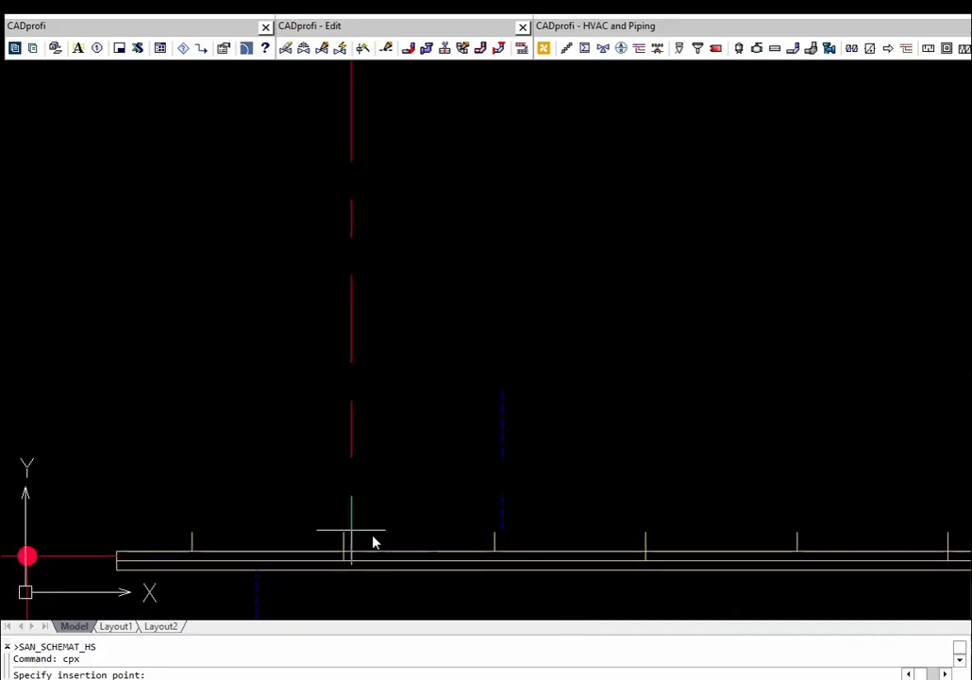
left_click(192, 545)
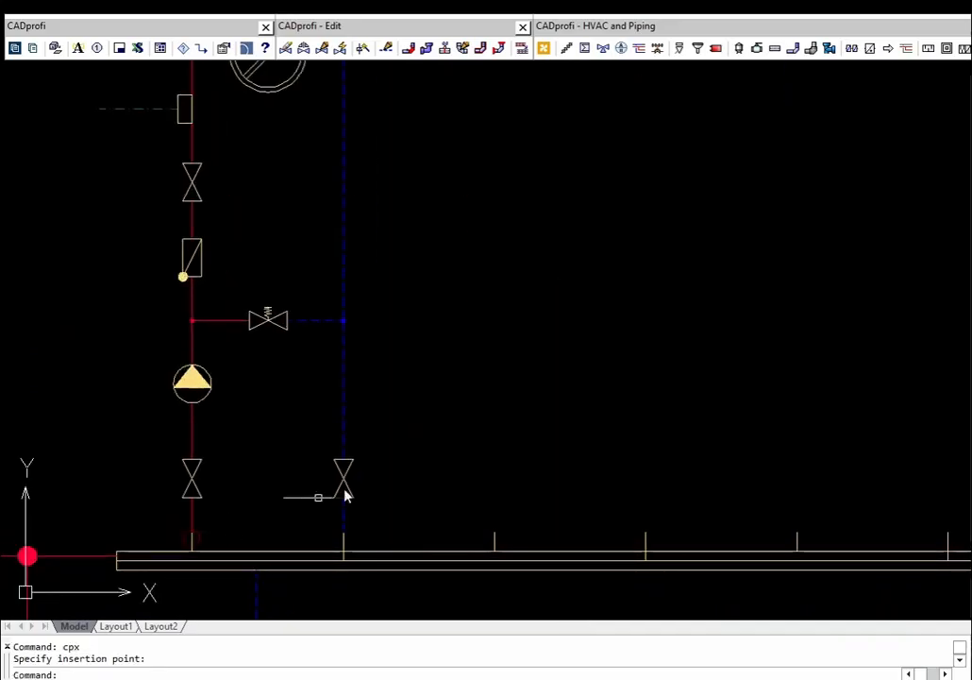
Step: Add a Stop valve, a filled Pump and a Swing check valve from Armature to a new multisymbol list
scroll(458, 434, "down", 3)
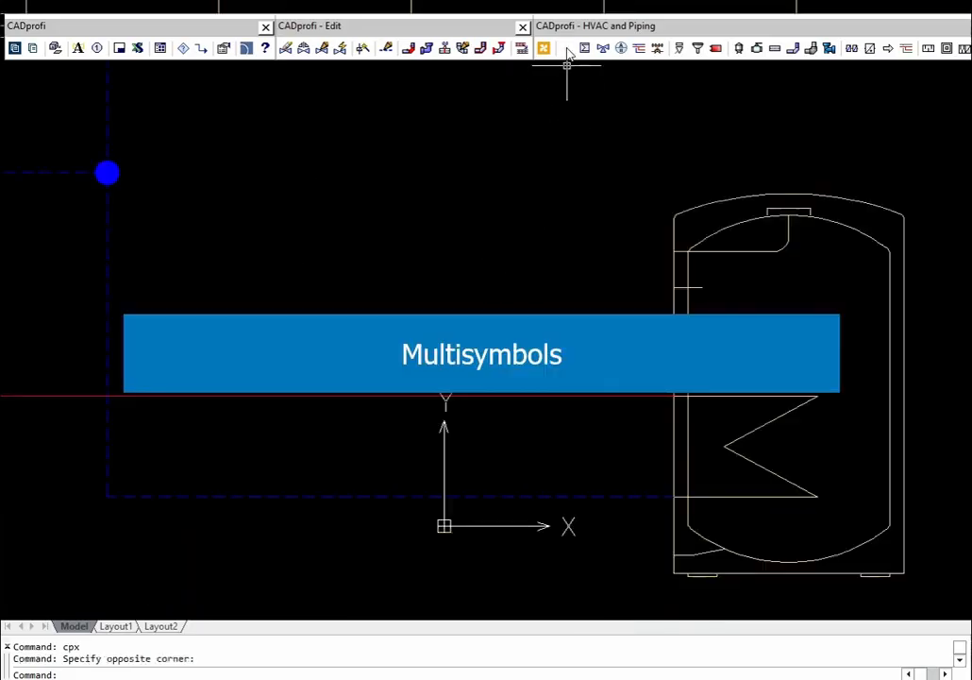
left_click(567, 49)
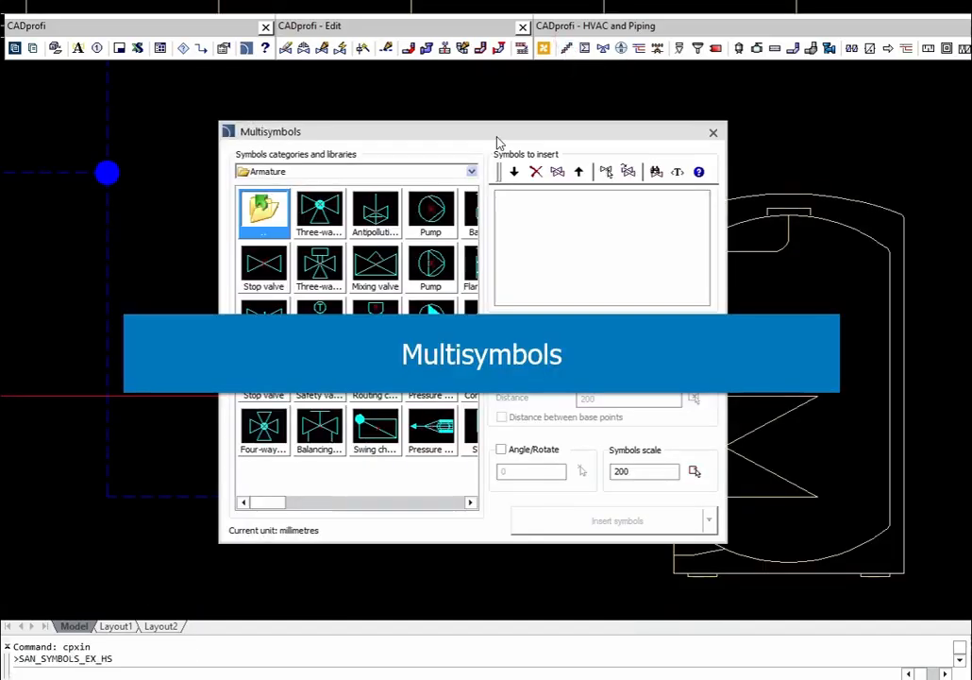
double_click(262, 269)
double_click(442, 326)
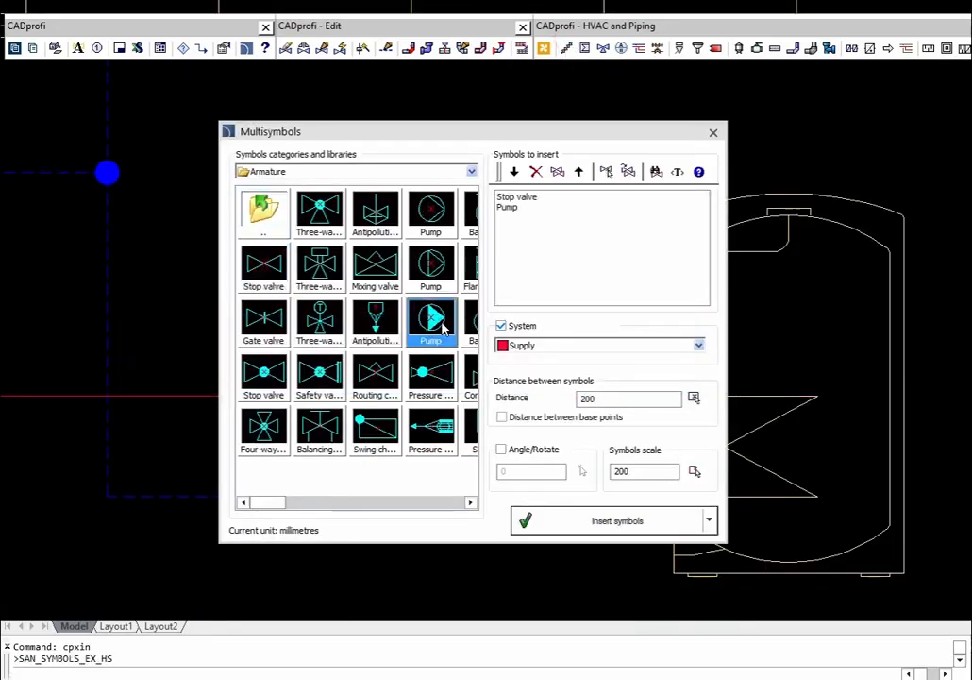
double_click(378, 429)
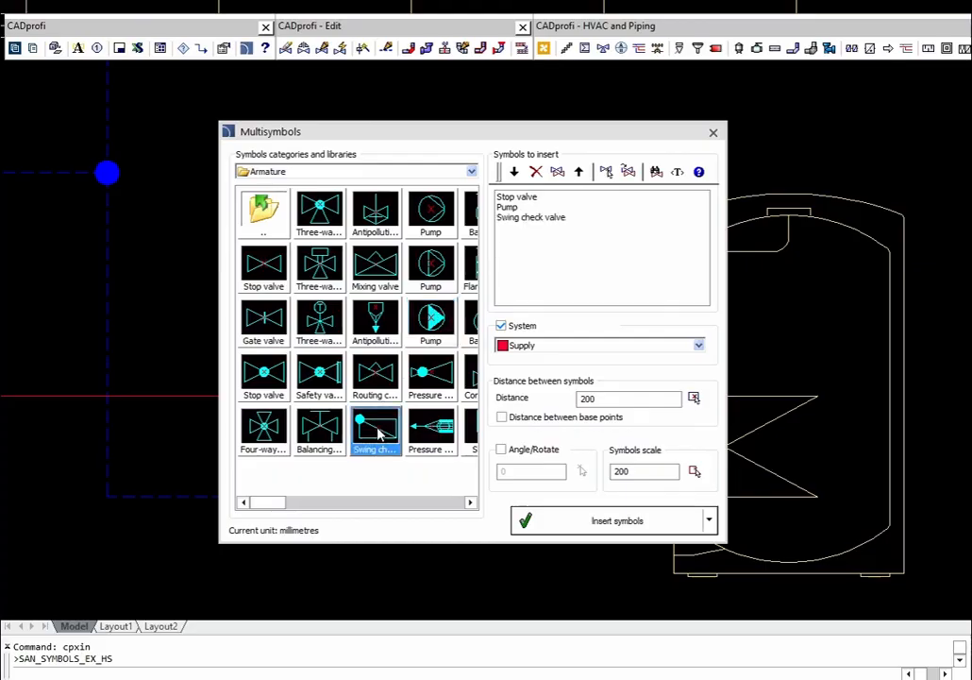
Step: Duplicate the Stop valve in the multisymbol list and move the copy to the end of the list
left_click(527, 196)
left_click(557, 172)
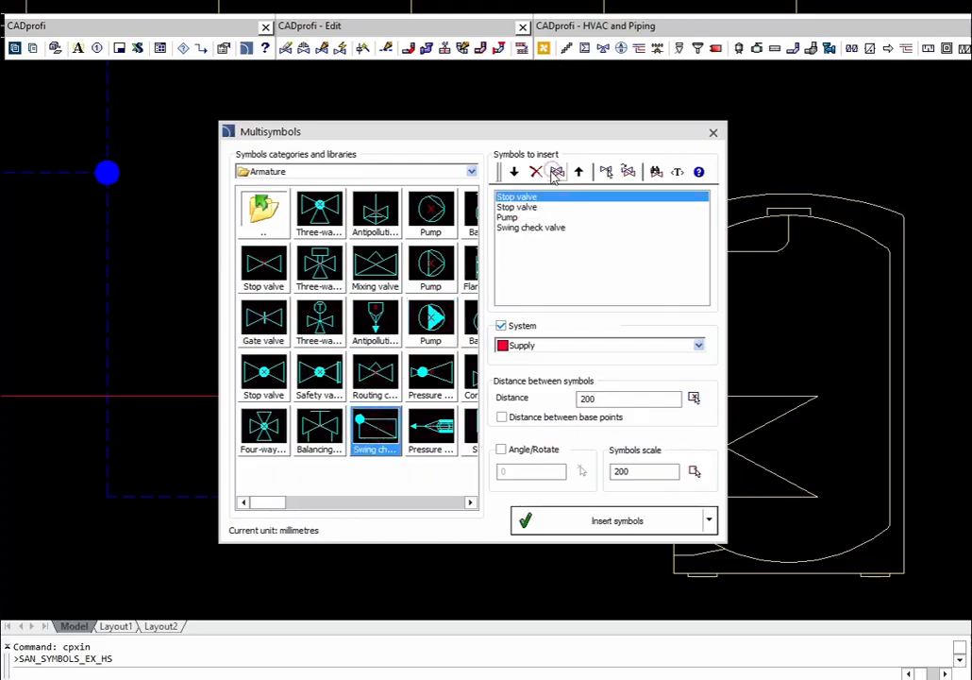
left_click(514, 173)
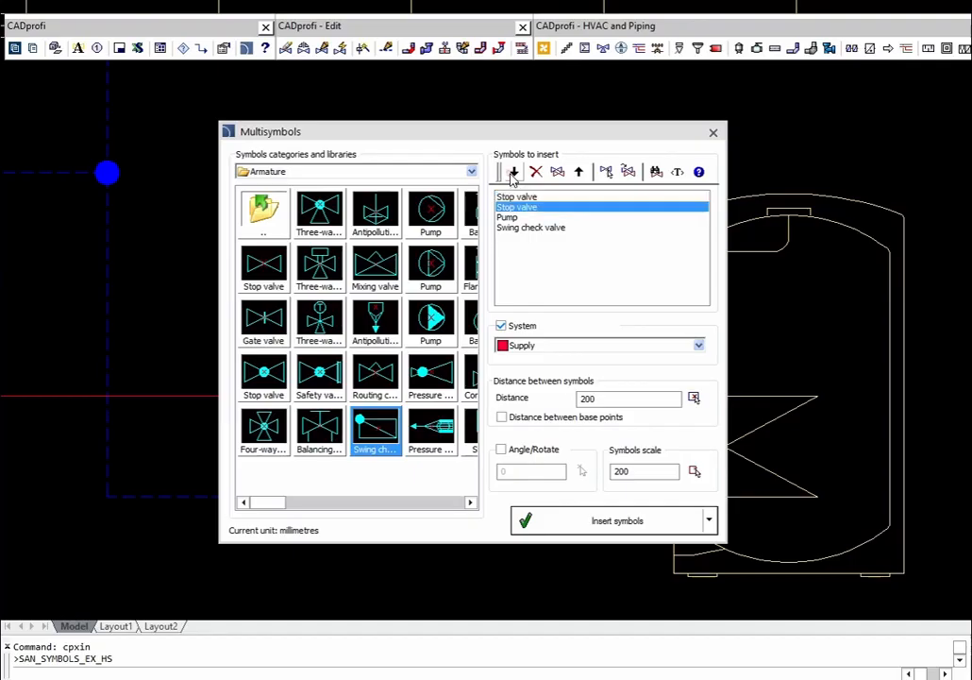
left_click(514, 173)
left_click(514, 172)
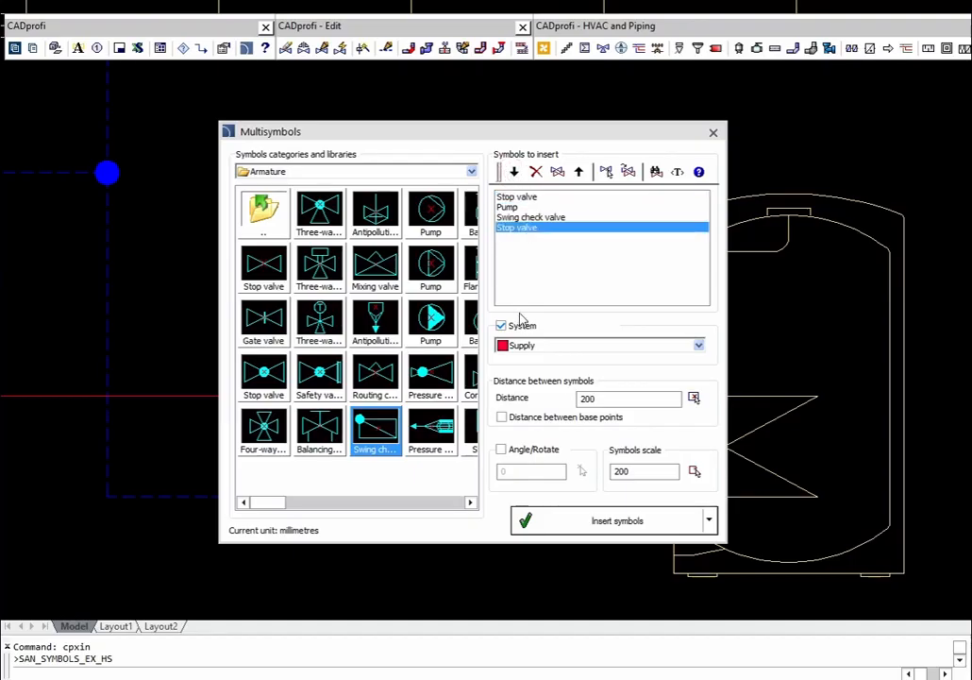
Step: Set the system of the listed multisymbols to Circulation from the Water category
left_click(698, 346)
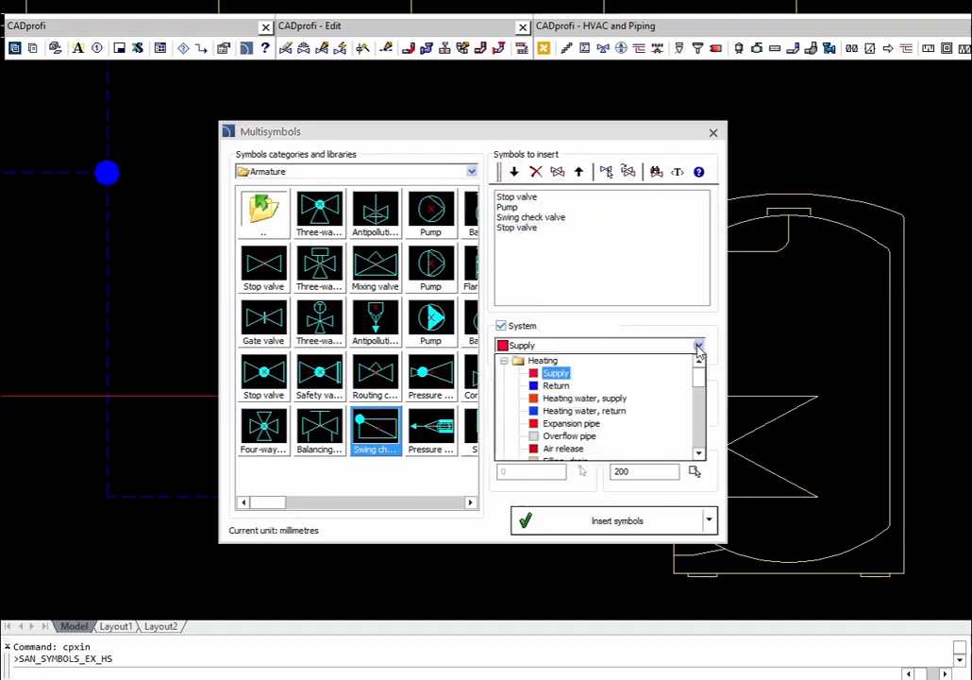
left_click(506, 362)
left_click(506, 385)
left_click(557, 397)
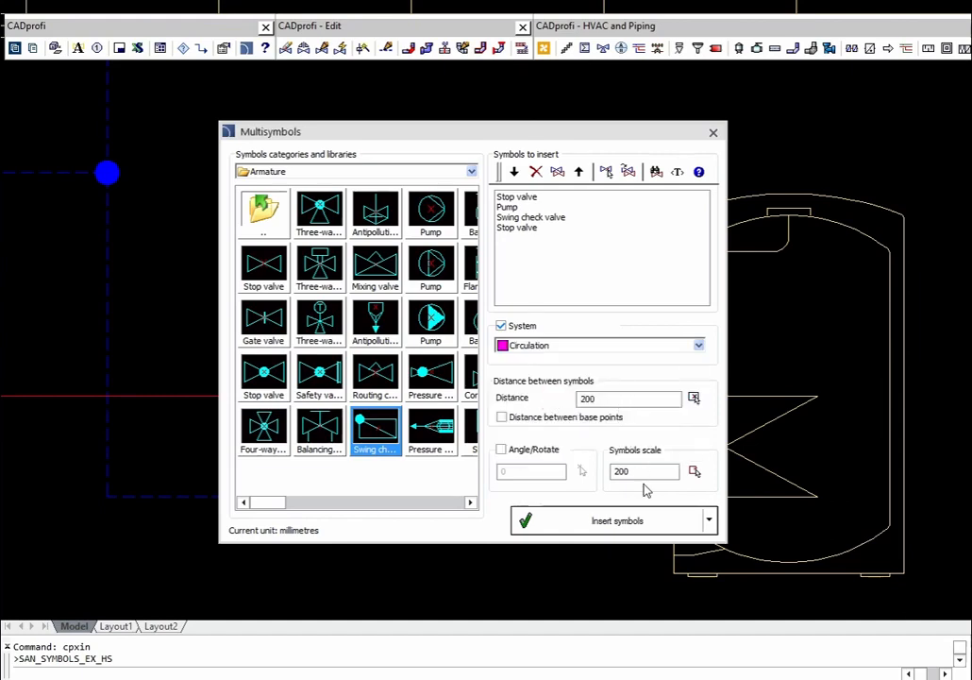
Step: Insert the listed multisymbols at distance 200 and scale 200, in a horizontal row running left from the tank's circulation connection
left_click(642, 529)
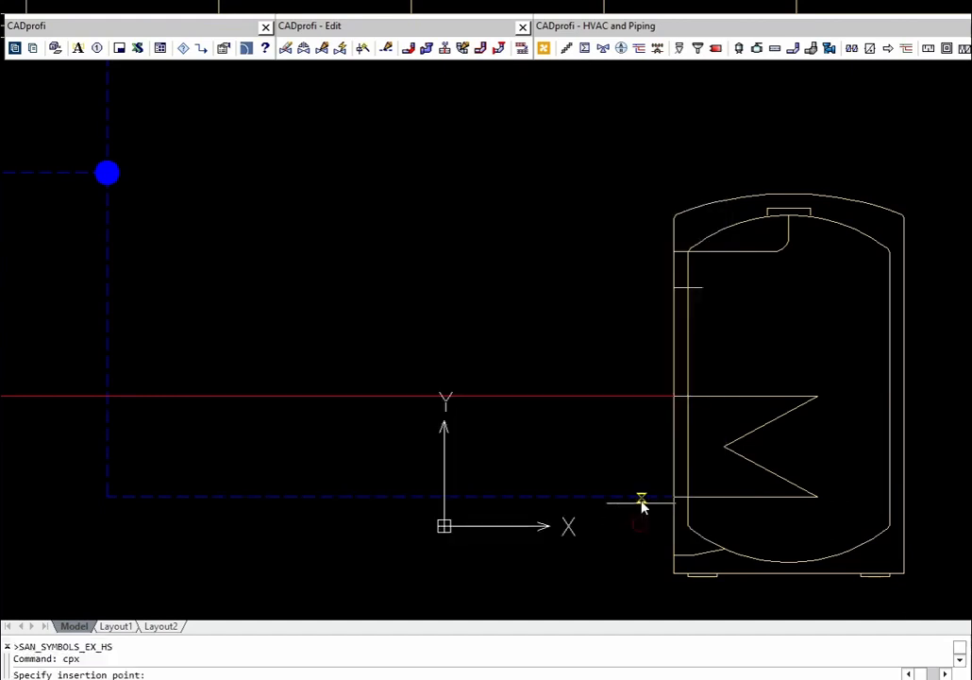
left_click(676, 293)
left_click(298, 288)
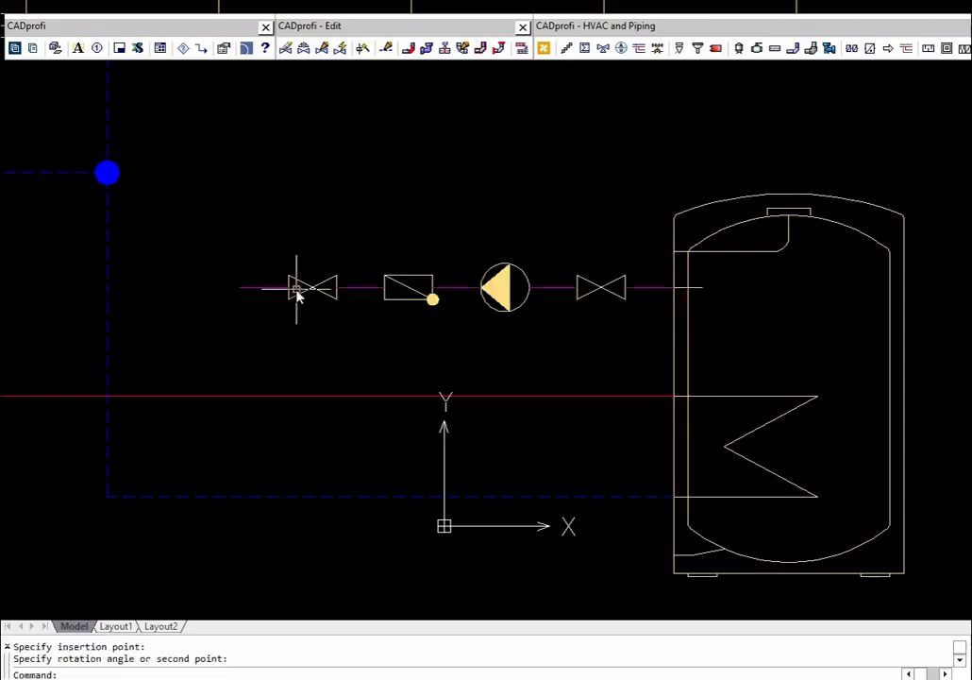
key("ctrl+z")
key("ctrl+z")
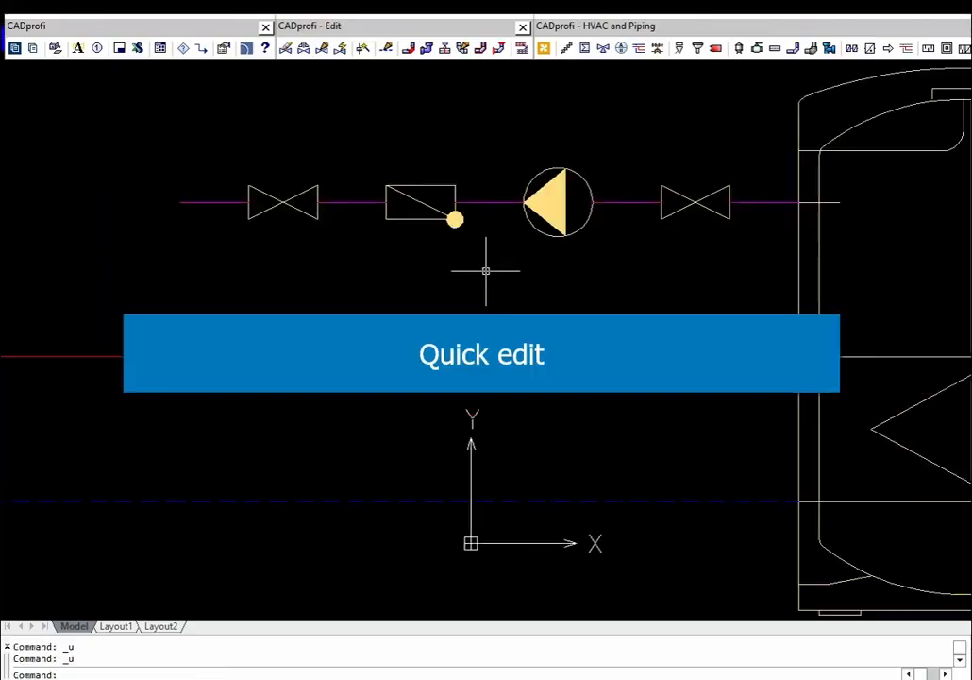
Step: Insert an unfilled Pump at scale 200 on the red supply pipe left of the check valve, pointing left
left_click(340, 48)
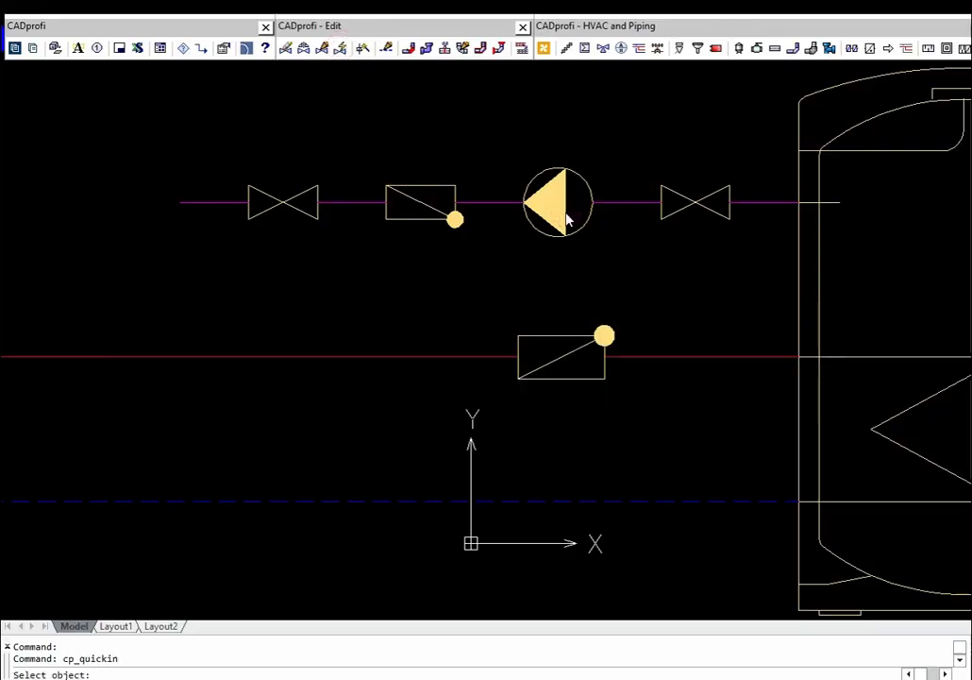
left_click(567, 219)
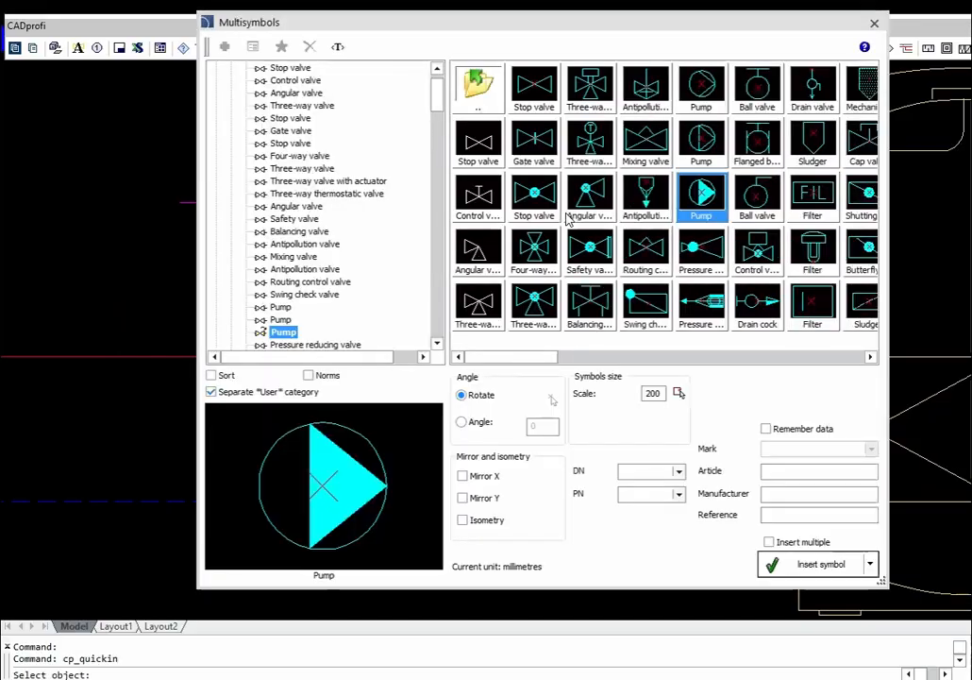
left_click(705, 142)
left_click(800, 566)
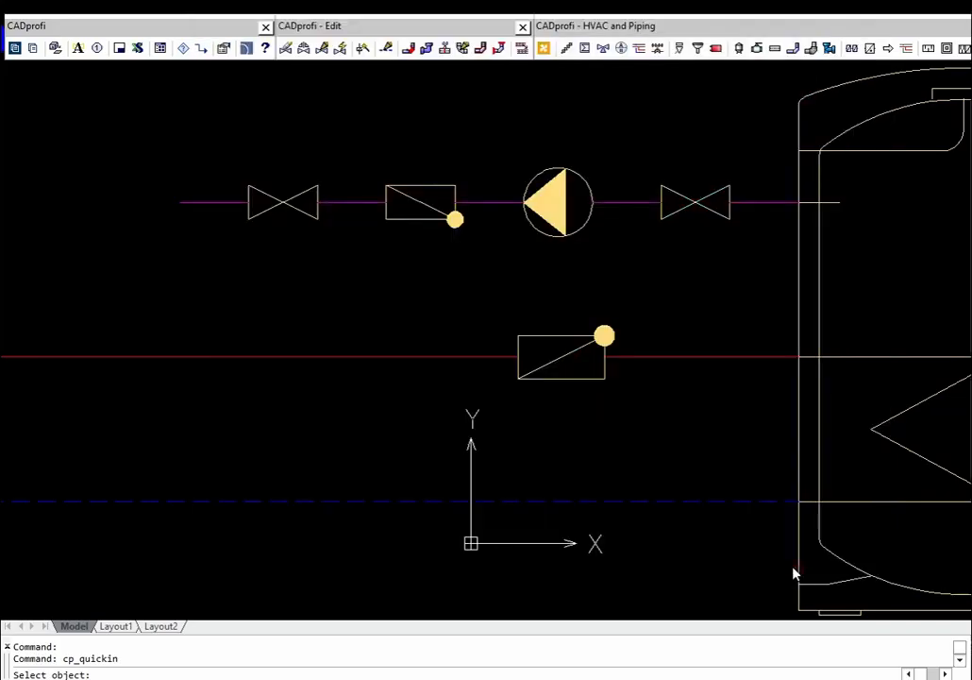
left_click(414, 357)
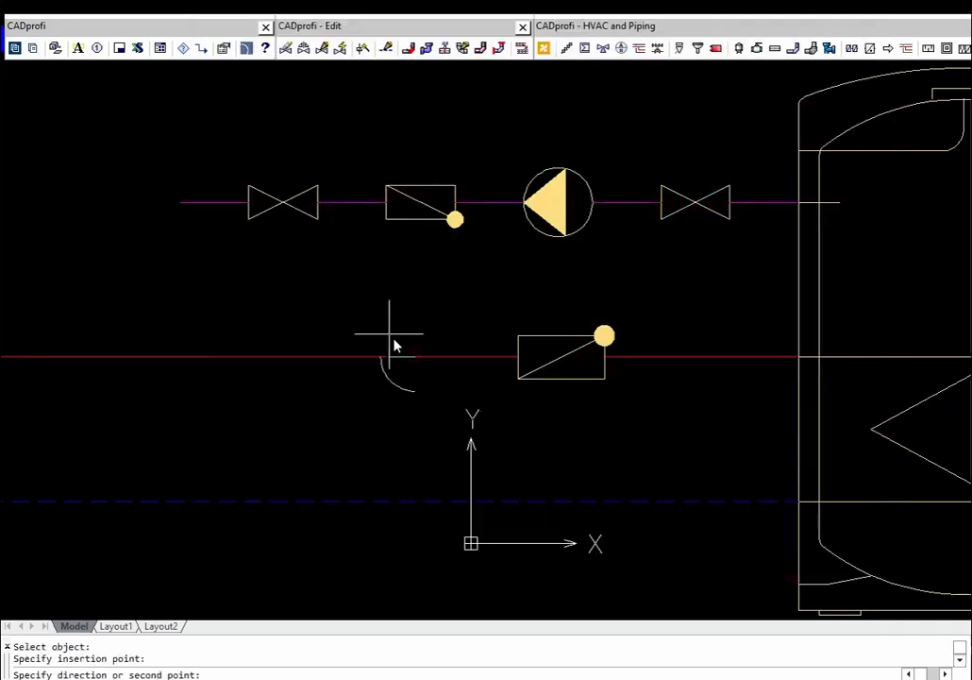
left_click(337, 330)
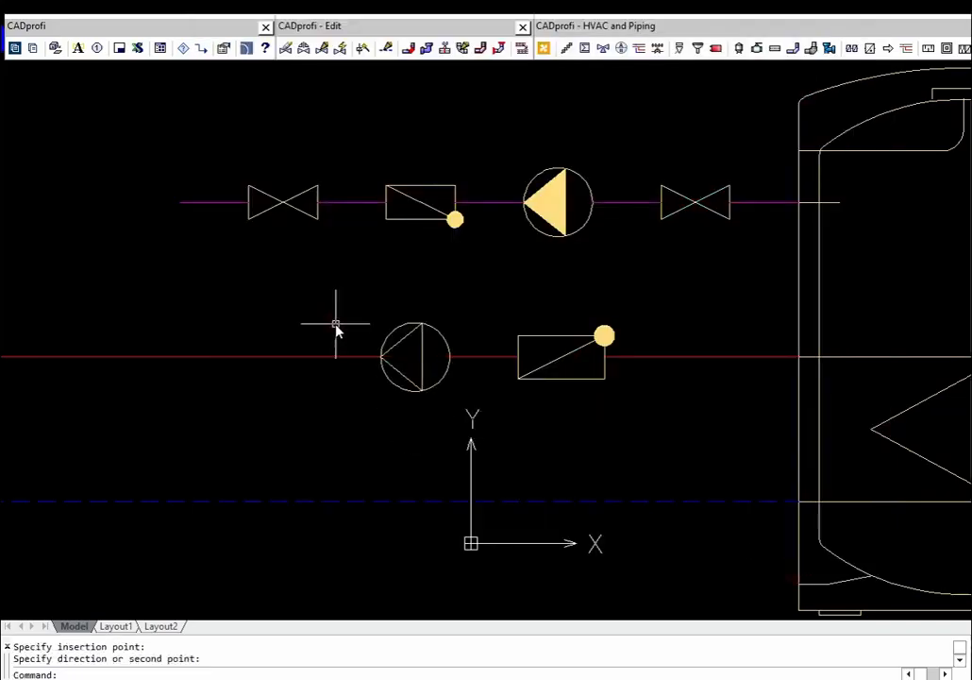
Step: Quick-edit the swing check valve on the red supply pipe: reduce its size and mirror it so its dot is at the upper left
left_click(304, 49)
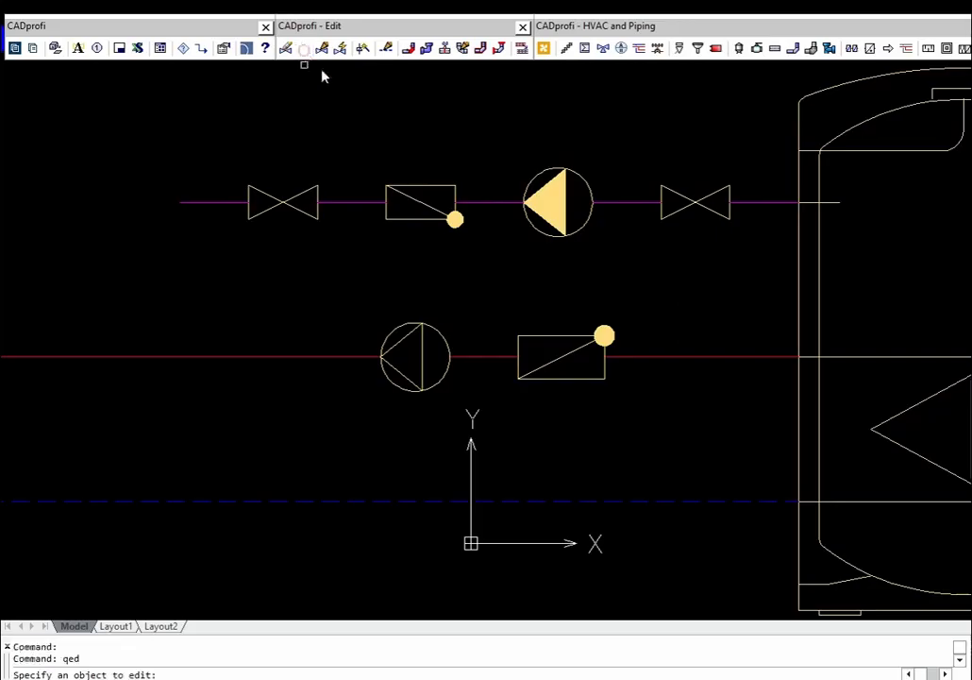
left_click(604, 337)
left_click(587, 381)
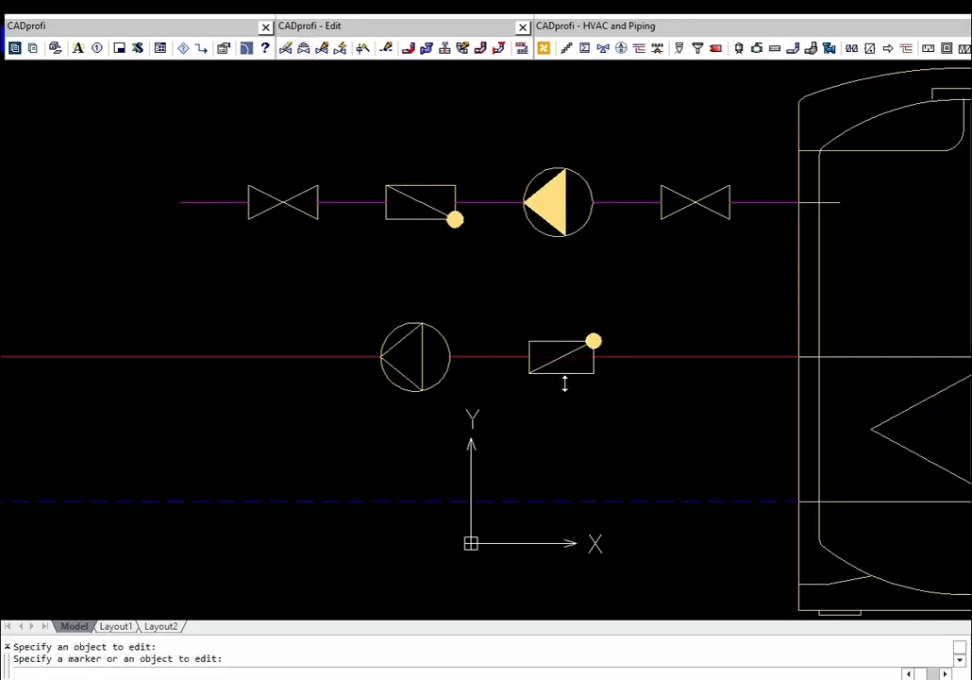
left_click(587, 334)
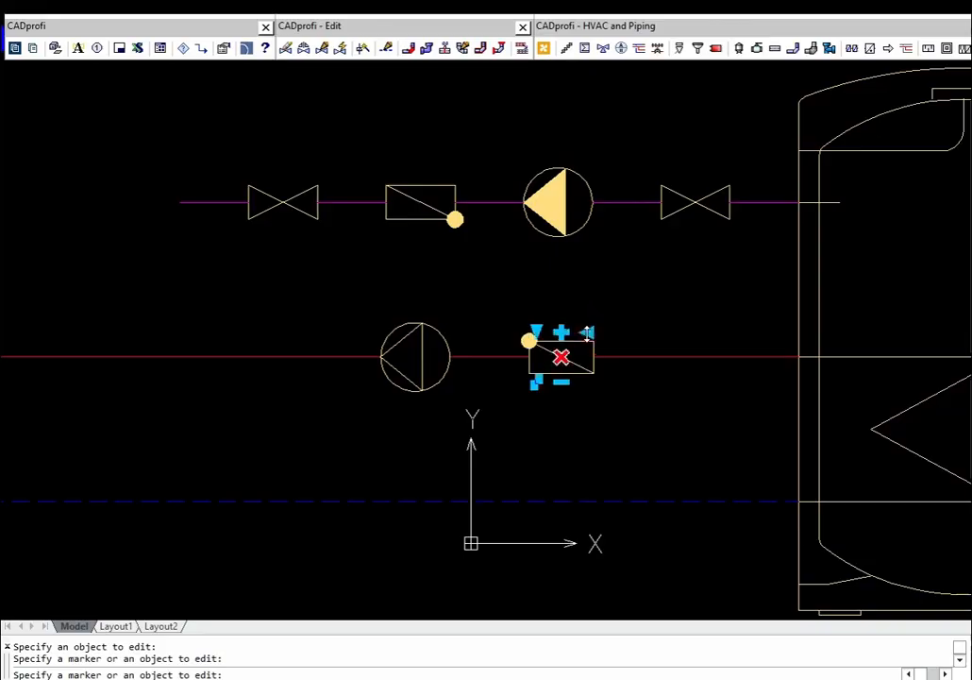
key("Escape")
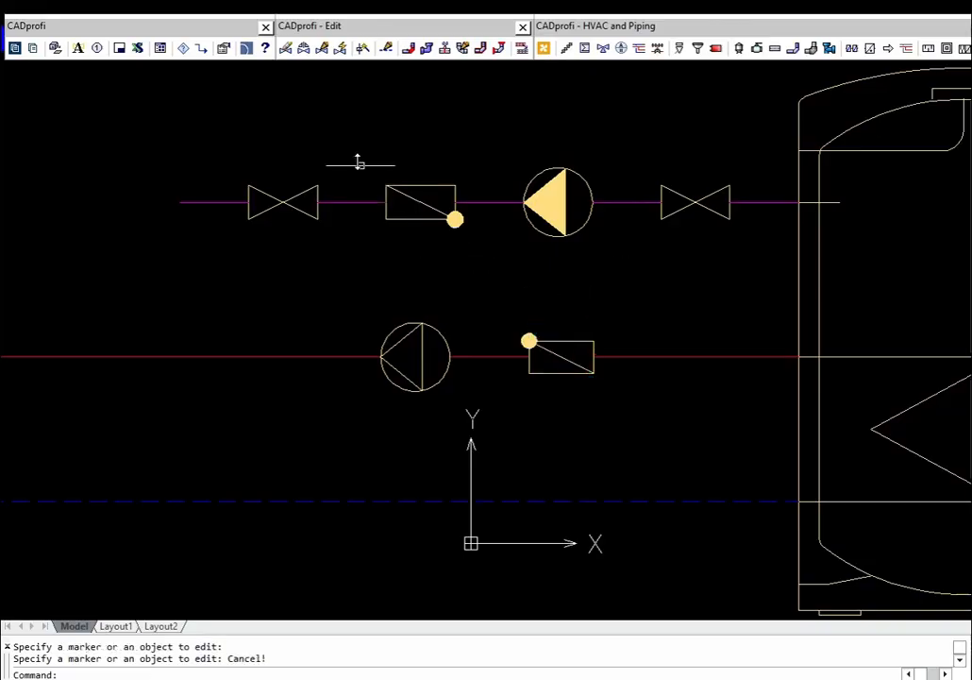
Step: Copy the left stop valve of the circulation pipe onto the red pipe, left of the pump and right of the check valve
left_click(304, 49)
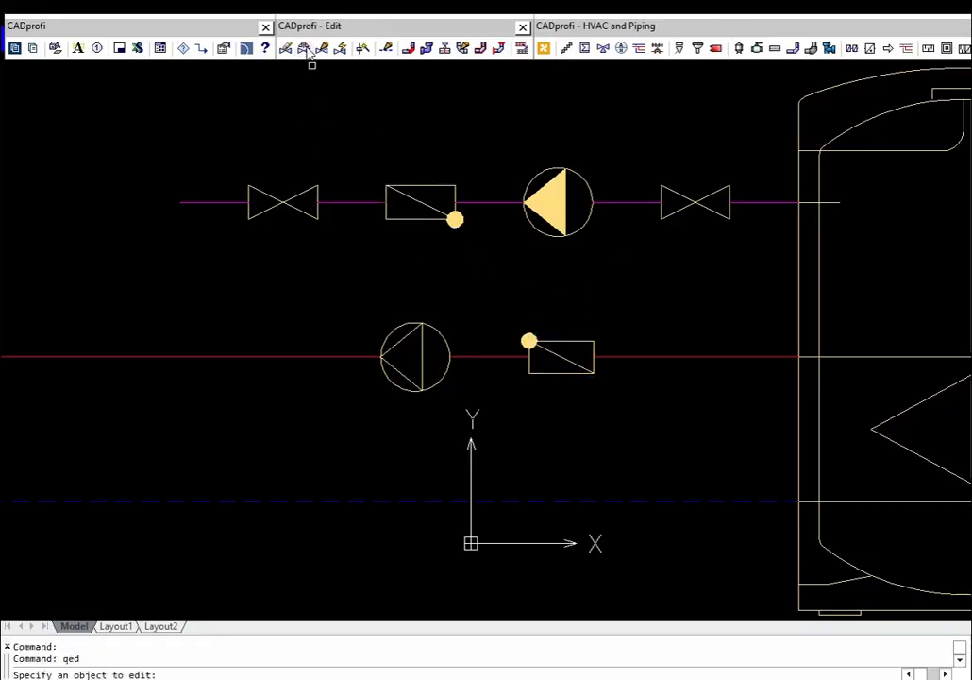
left_click(316, 192)
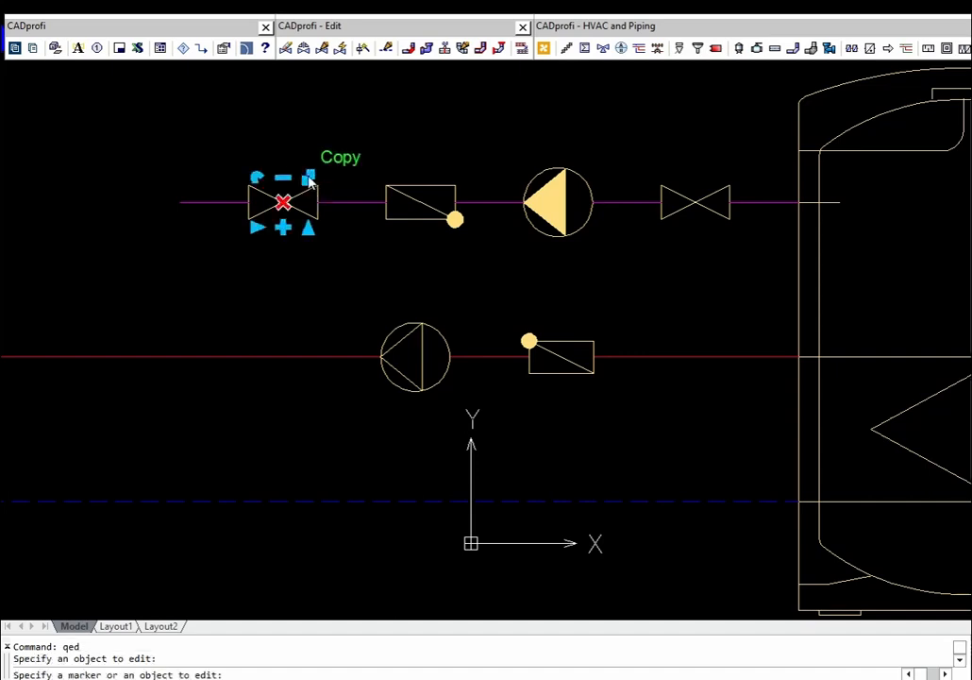
left_click(281, 357)
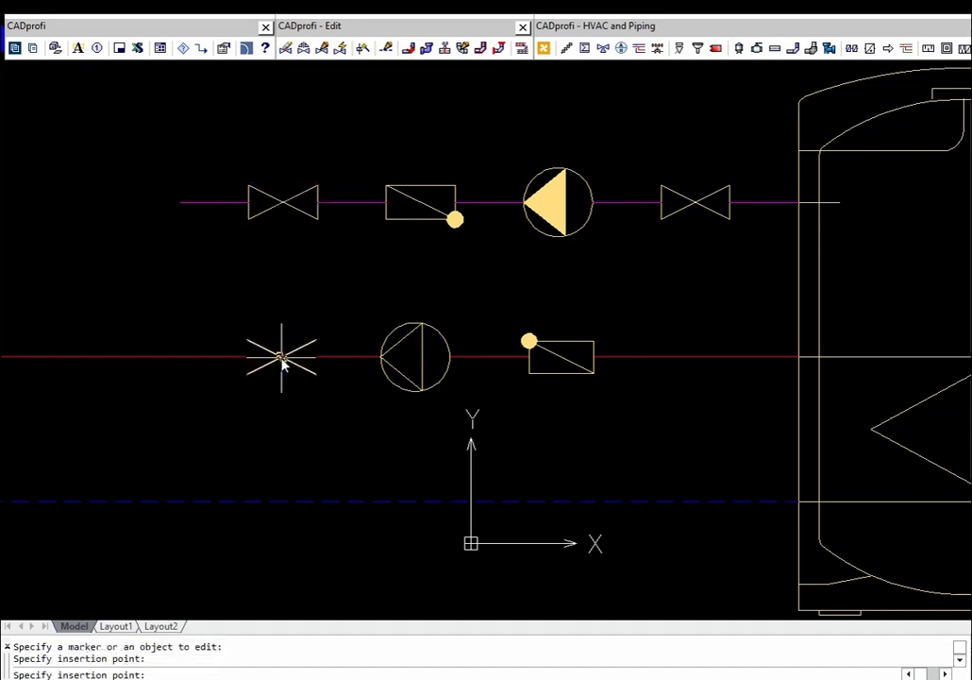
left_click(699, 357)
key("Escape")
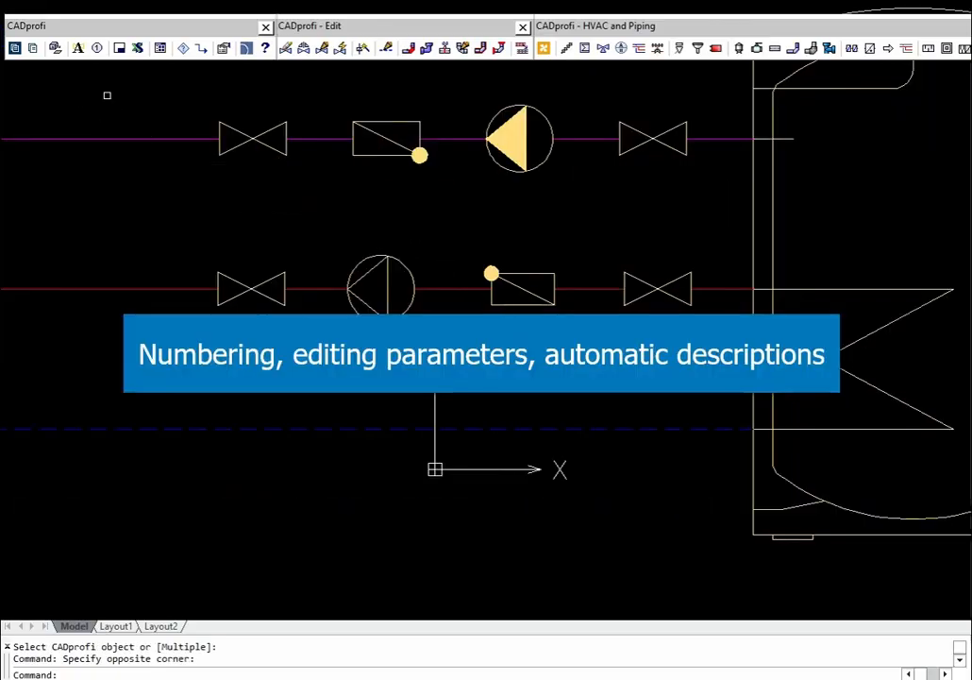
Step: Set DN to 25 for the circulation pipe's left stop valve, assign it to the other three stop valves, and save the attributes
left_click(79, 47)
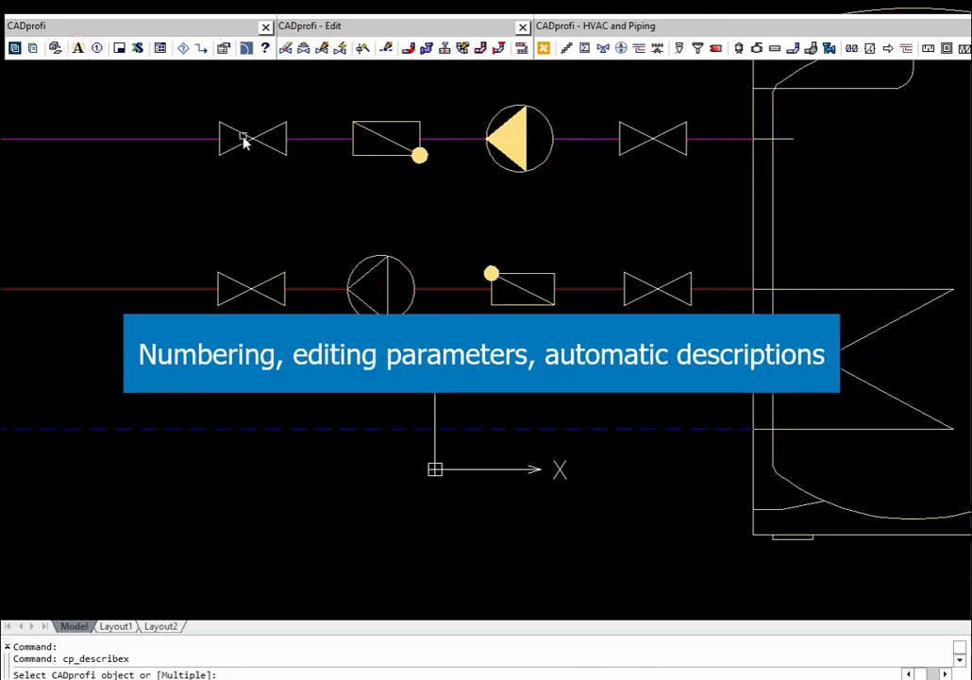
left_click(243, 139)
left_click(351, 260)
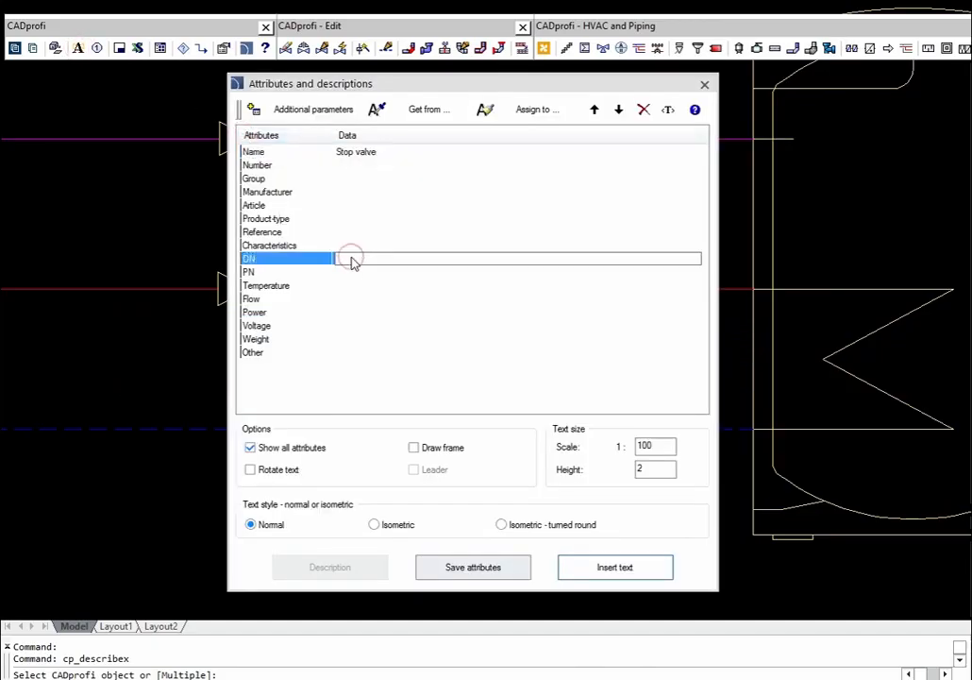
left_click(531, 110)
left_click(600, 107)
left_click(718, 337)
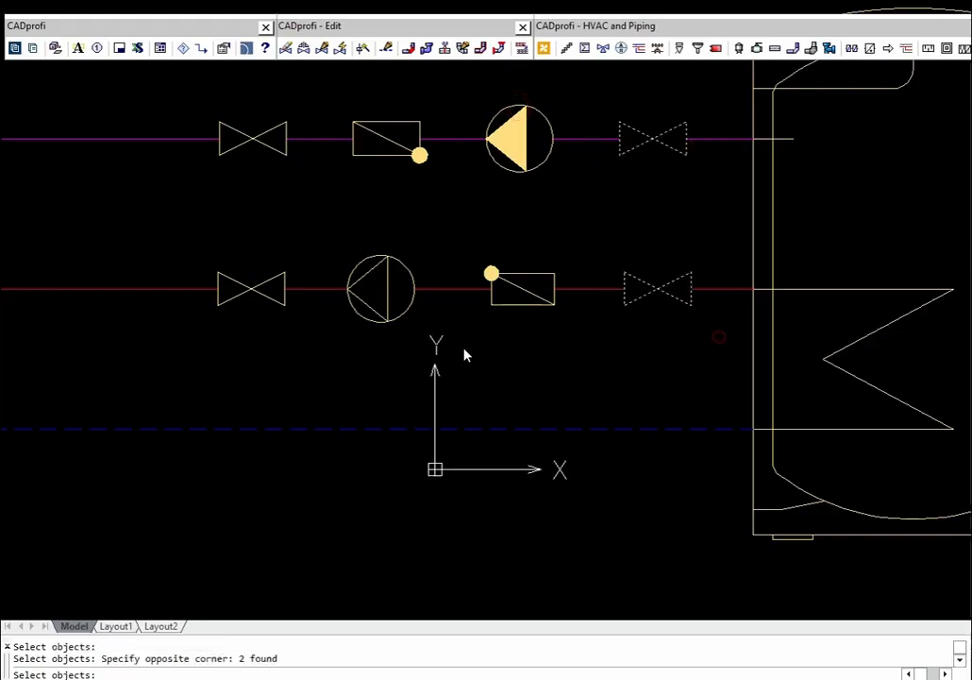
left_click(275, 283)
right_click(275, 284)
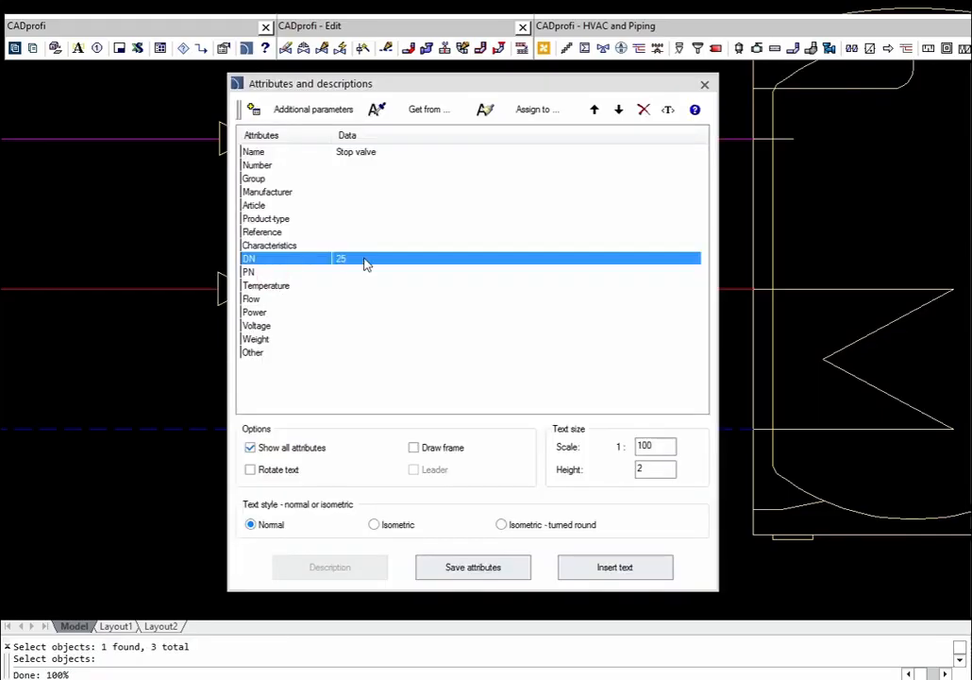
left_click(473, 566)
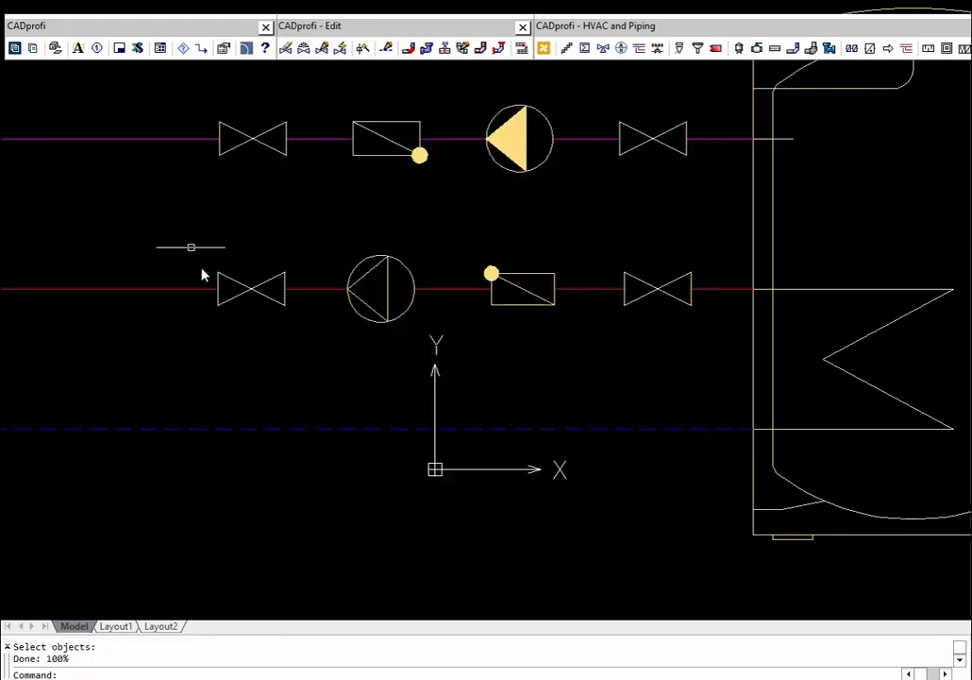
Step: Number the circulation pipe's symbols from 1 with leaders, height 3, scale 1:30 and the same number for similar objects
left_click(96, 47)
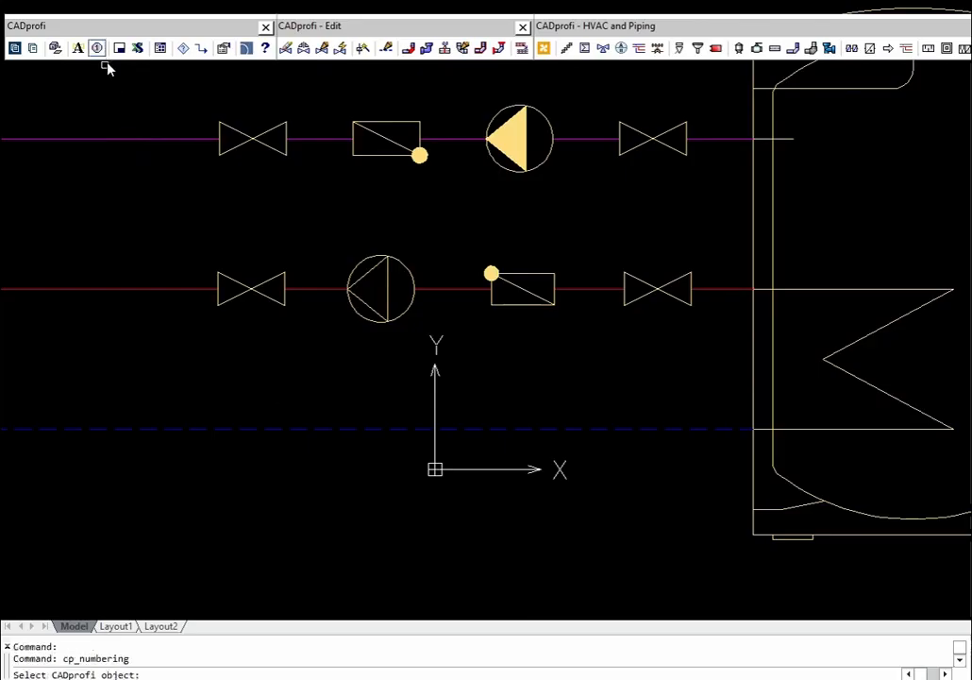
left_click(253, 144)
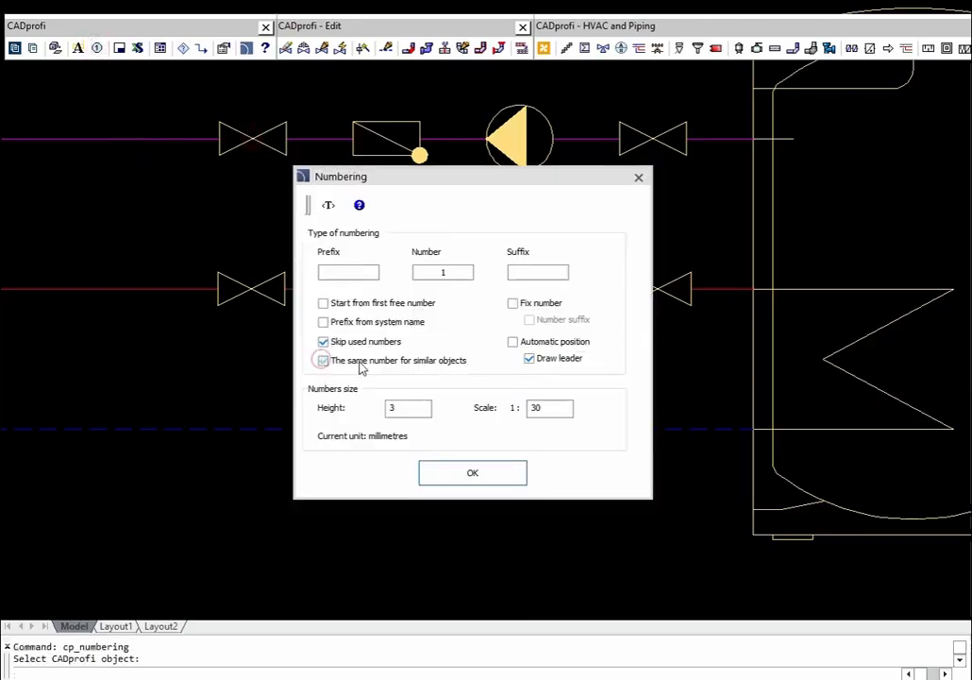
left_click(473, 473)
left_click(220, 206)
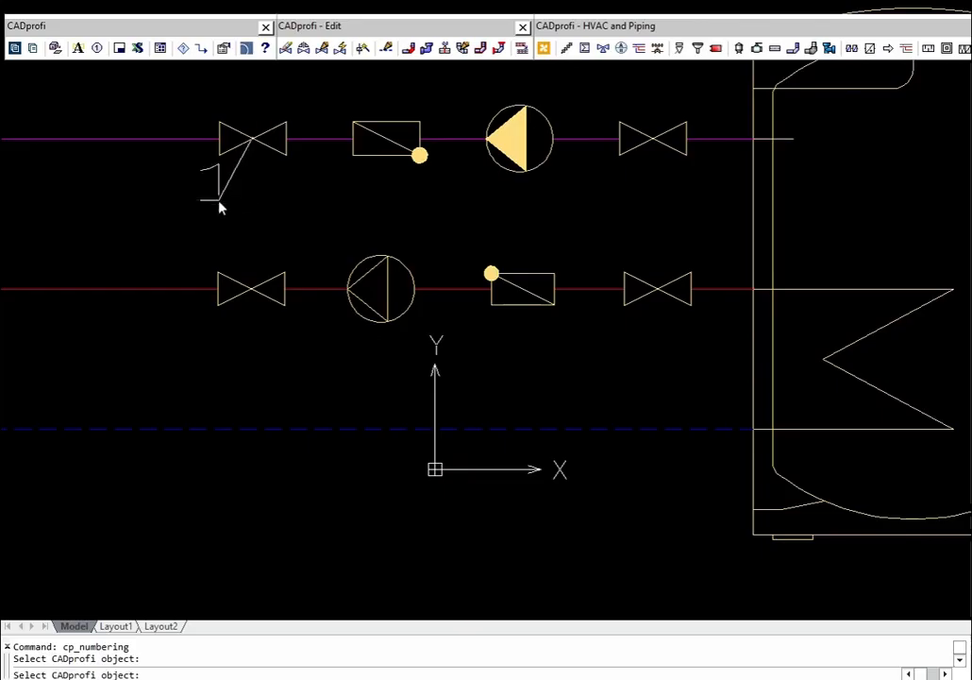
left_click(390, 158)
left_click(370, 209)
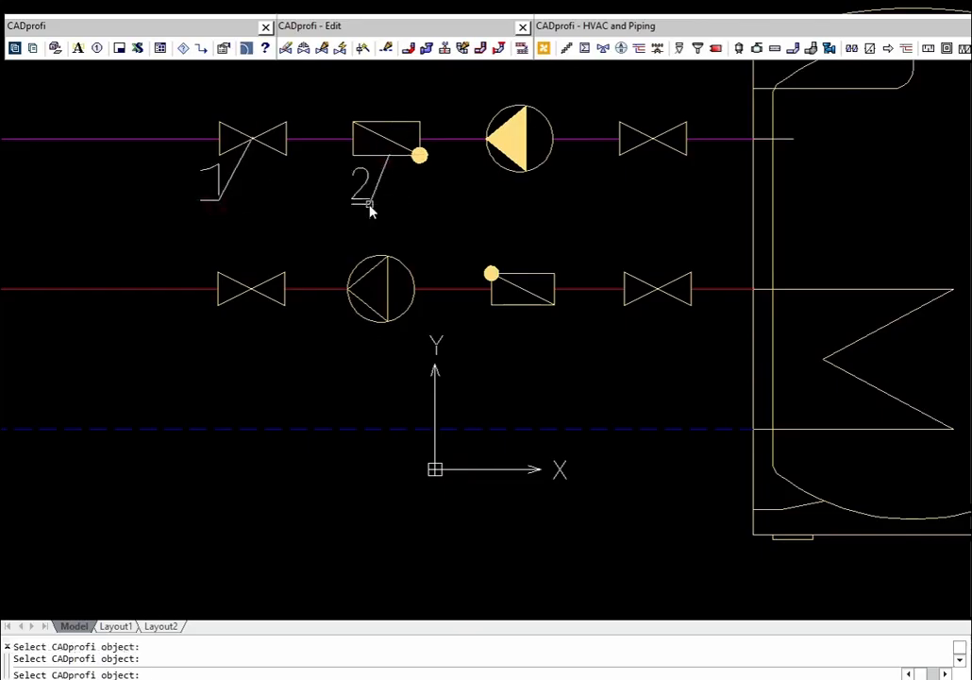
left_click(520, 176)
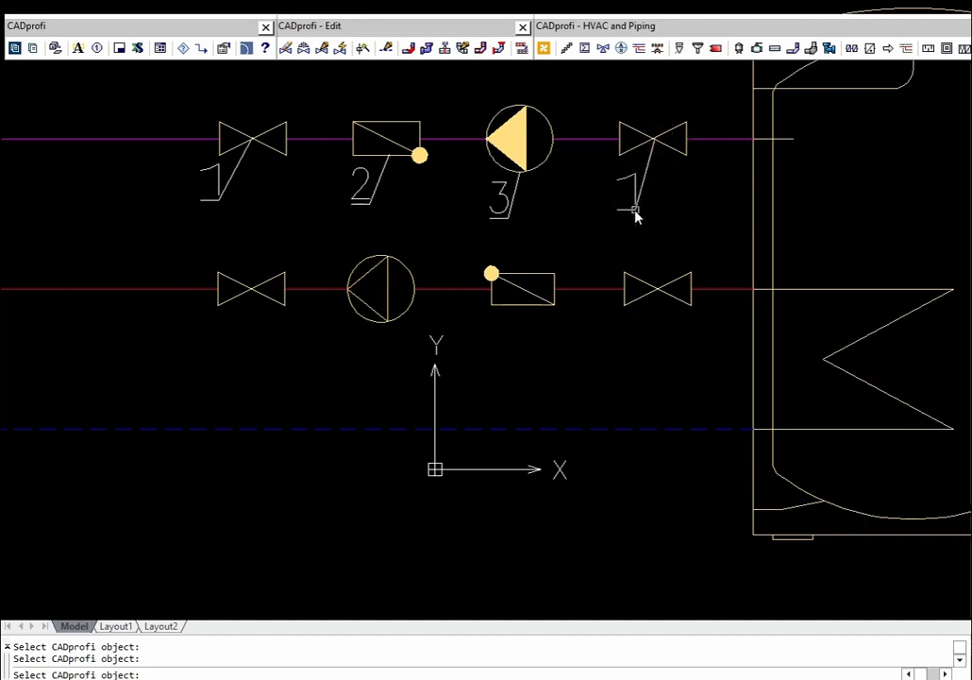
Step: Continue the numbering on the red pipe's stop valves, pump and check valve, placing each number below its symbol
left_click(257, 297)
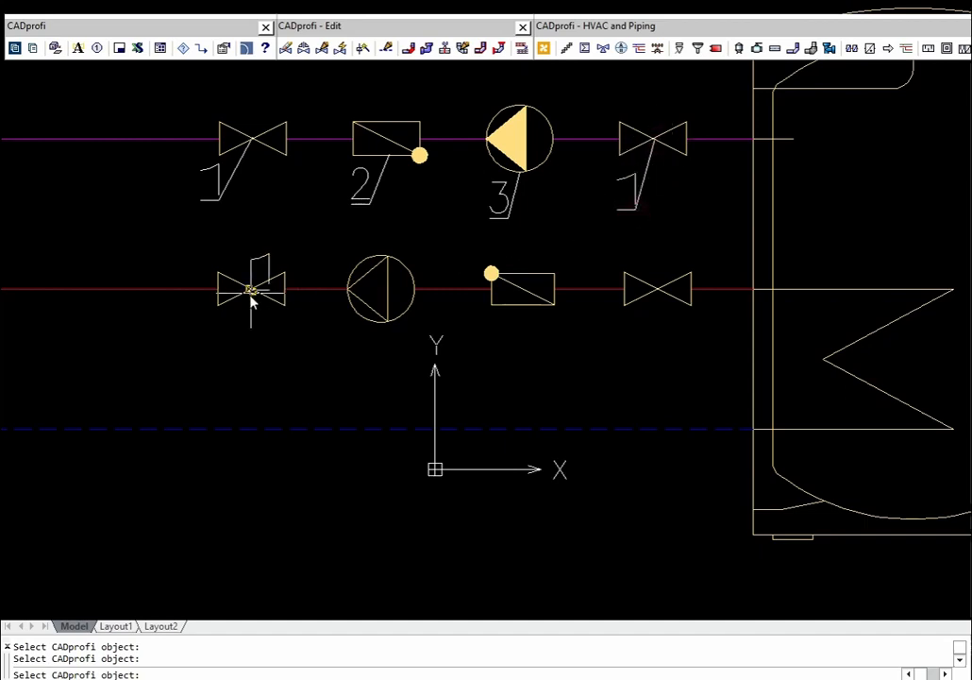
left_click(234, 351)
left_click(376, 321)
left_click(358, 368)
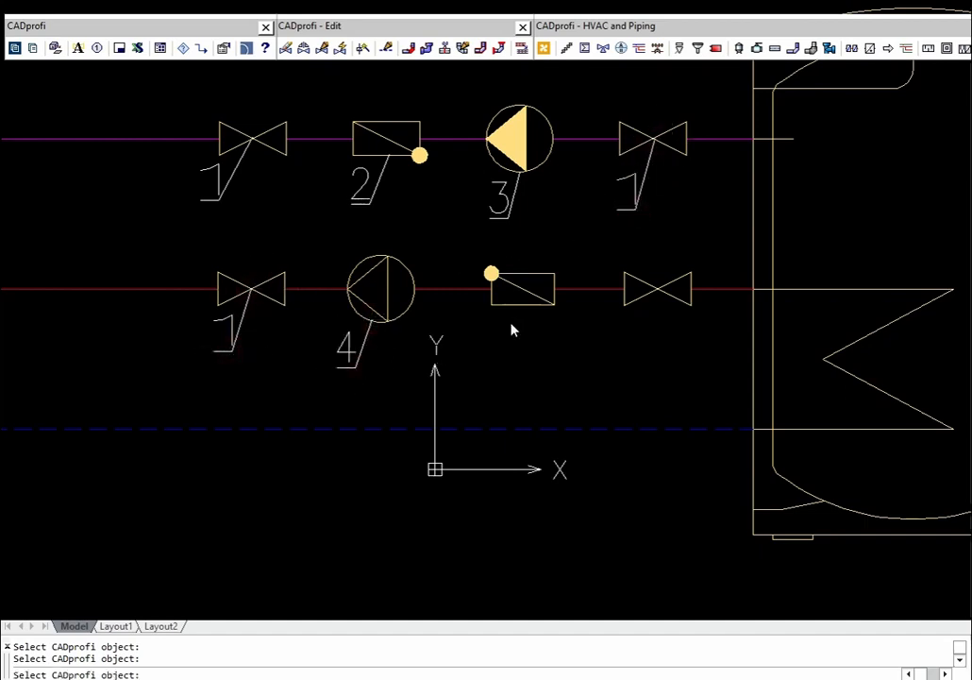
left_click(505, 365)
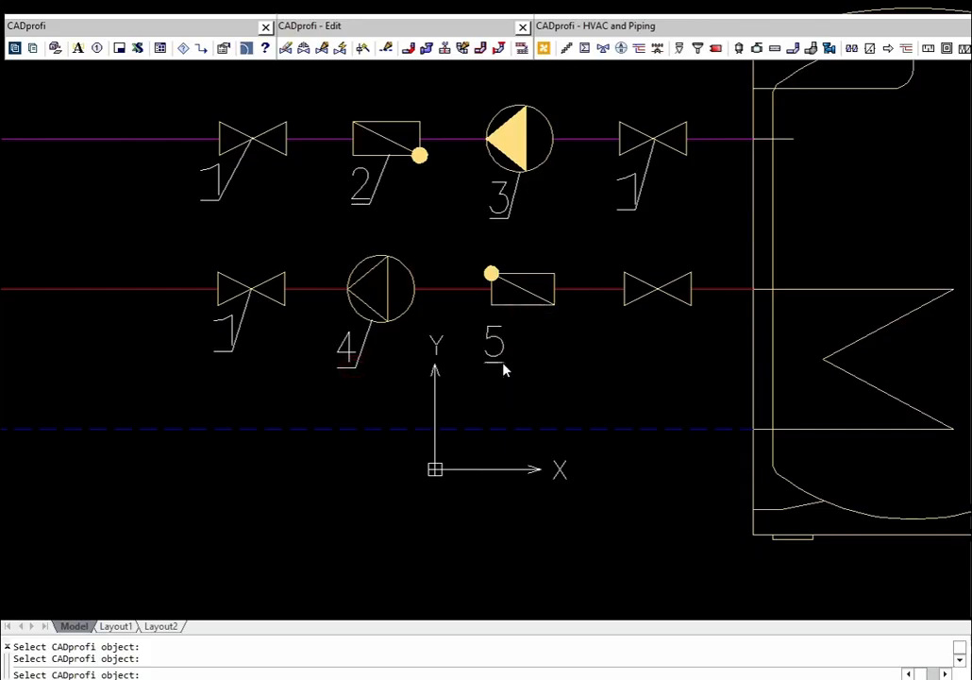
left_click(658, 294)
key("Escape")
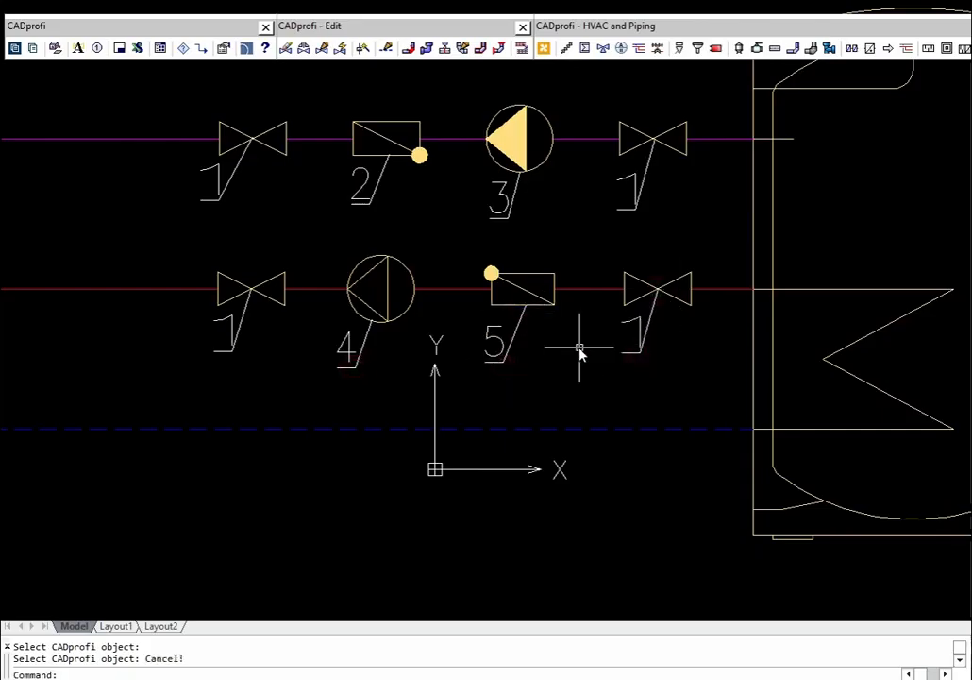
Step: Insert a Symbol DN mark with text height 100 and a leader below the right stop valve on the red pipe
left_click(621, 48)
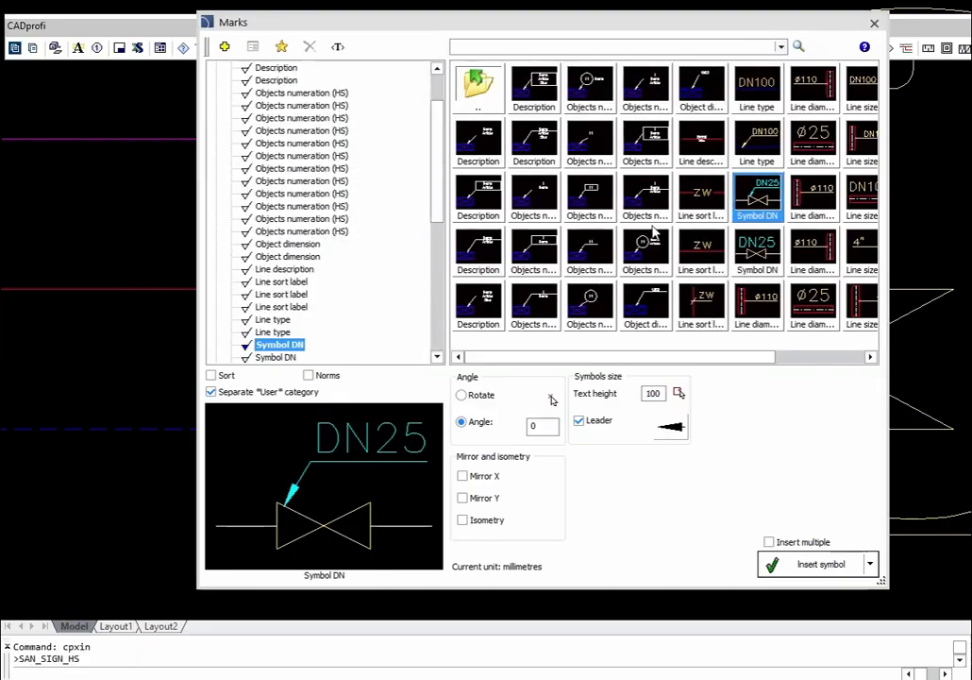
left_click(800, 565)
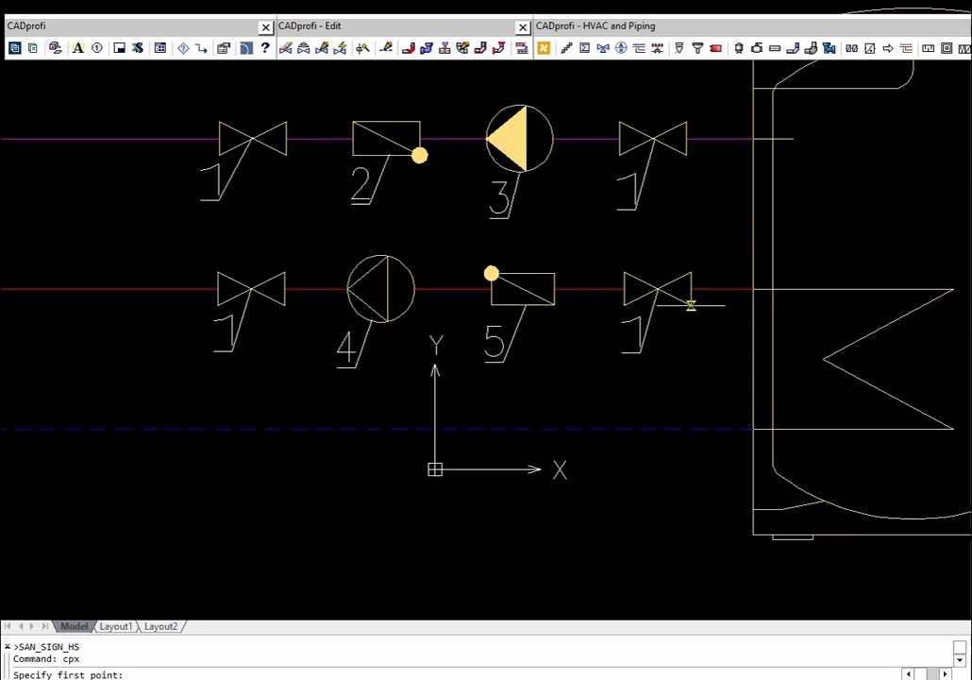
left_click(692, 302)
left_click(692, 406)
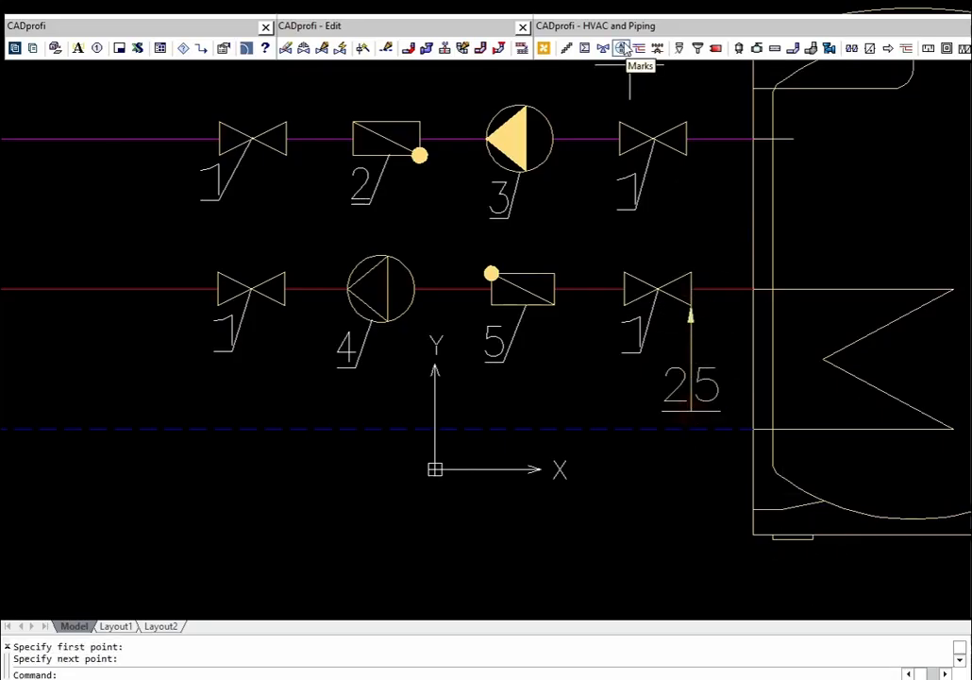
Step: Insert Line sort label marks with text height 100 into many lines, crossing all three pipes left of their fittings
left_click(622, 48)
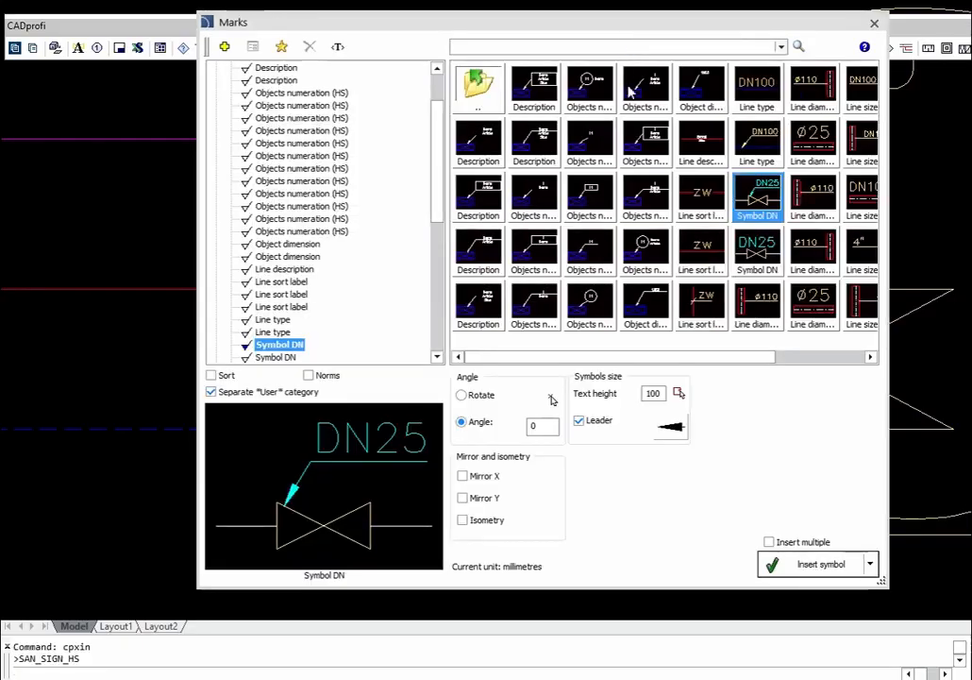
left_click(697, 195)
left_click(870, 564)
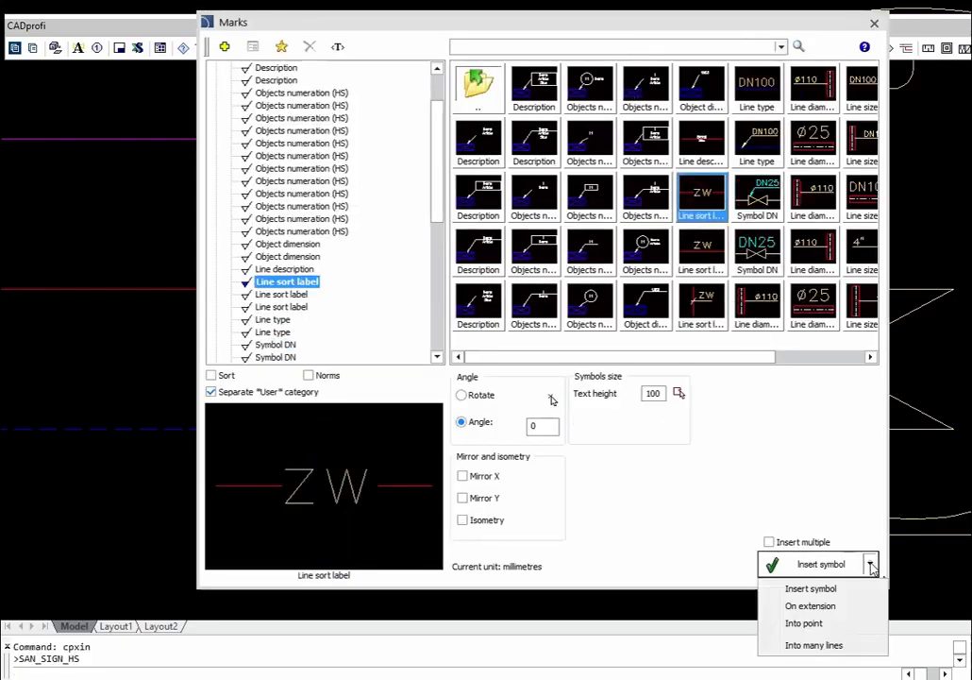
left_click(843, 625)
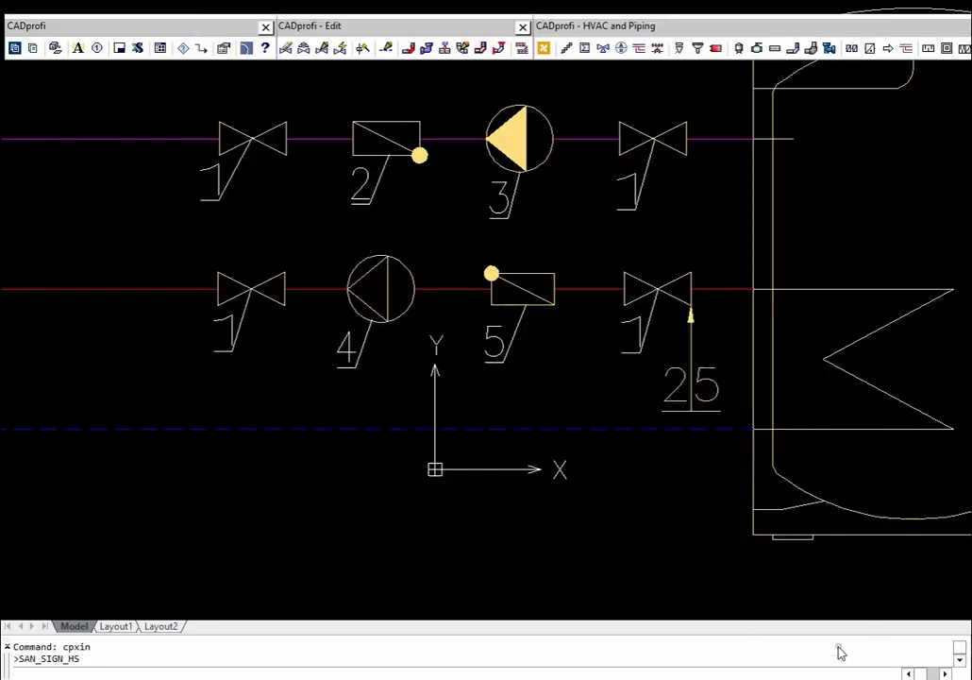
left_click(100, 492)
left_click(99, 91)
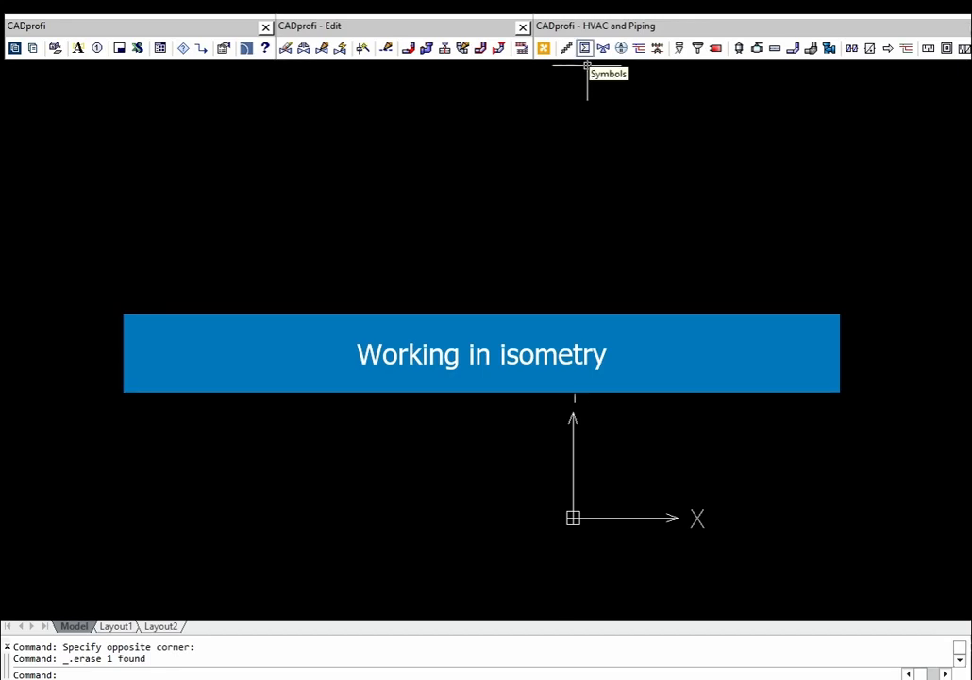
Step: Find the vessel symbols and insert a Vessel with trickling deaeration in isometry at scale 300 in the empty drawing
left_click(584, 49)
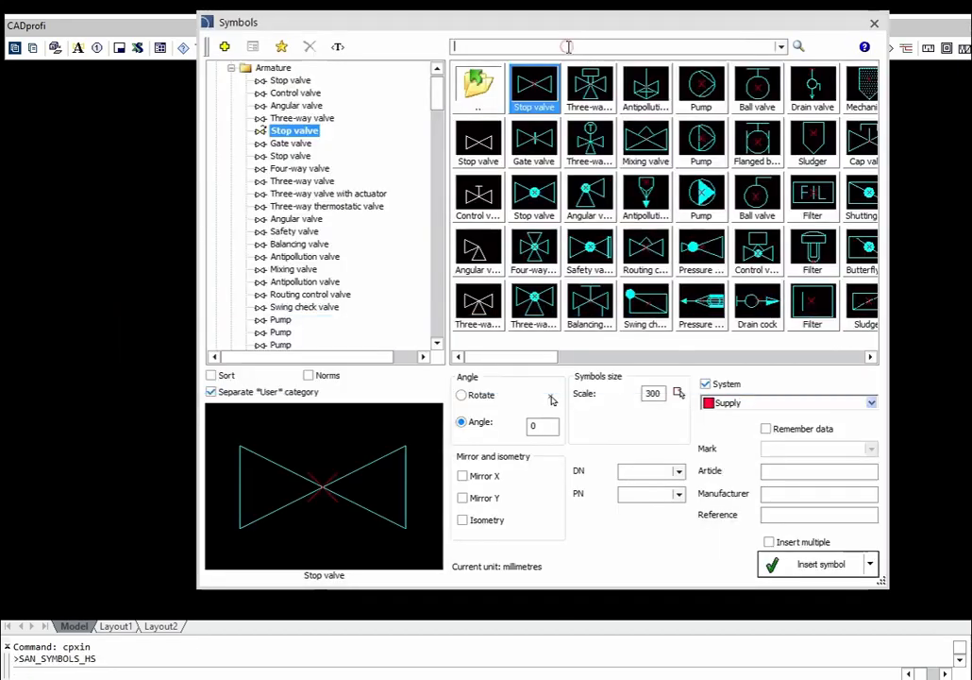
key("Return")
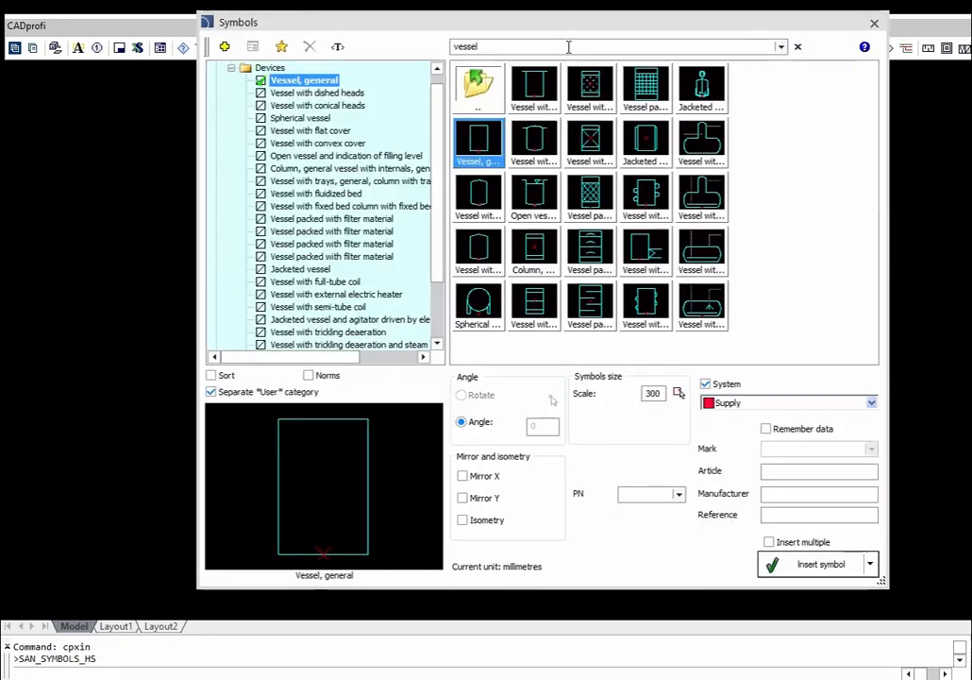
left_click(701, 142)
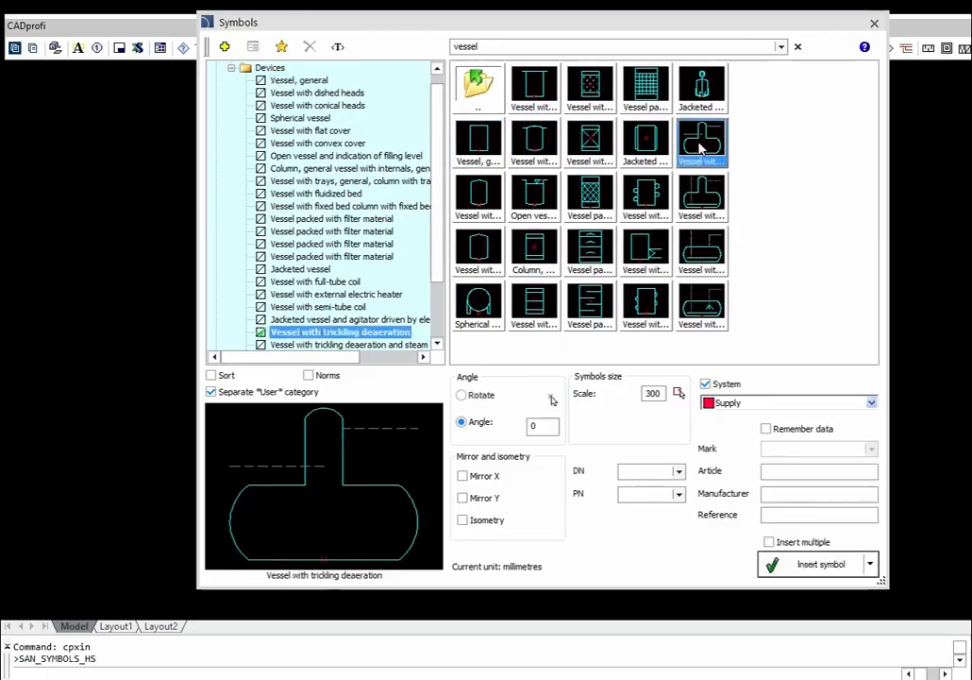
left_click(463, 522)
left_click(817, 563)
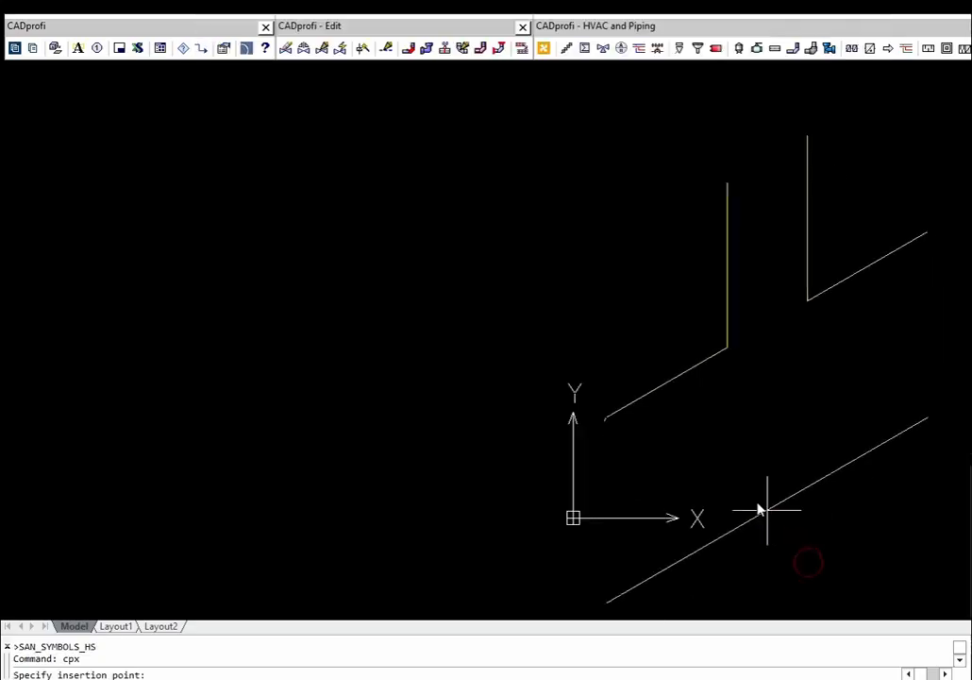
left_click(727, 460)
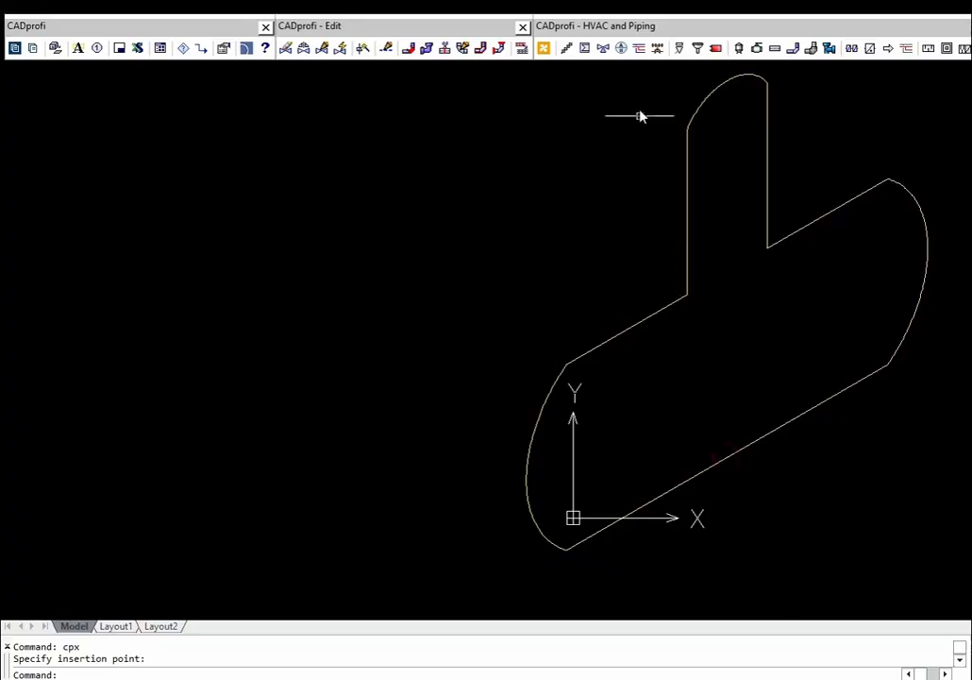
Step: Draw a Supply pipe in right isometric mode, sloping up, rising vertically, and sloping up again to the vessel's neck
left_click(640, 50)
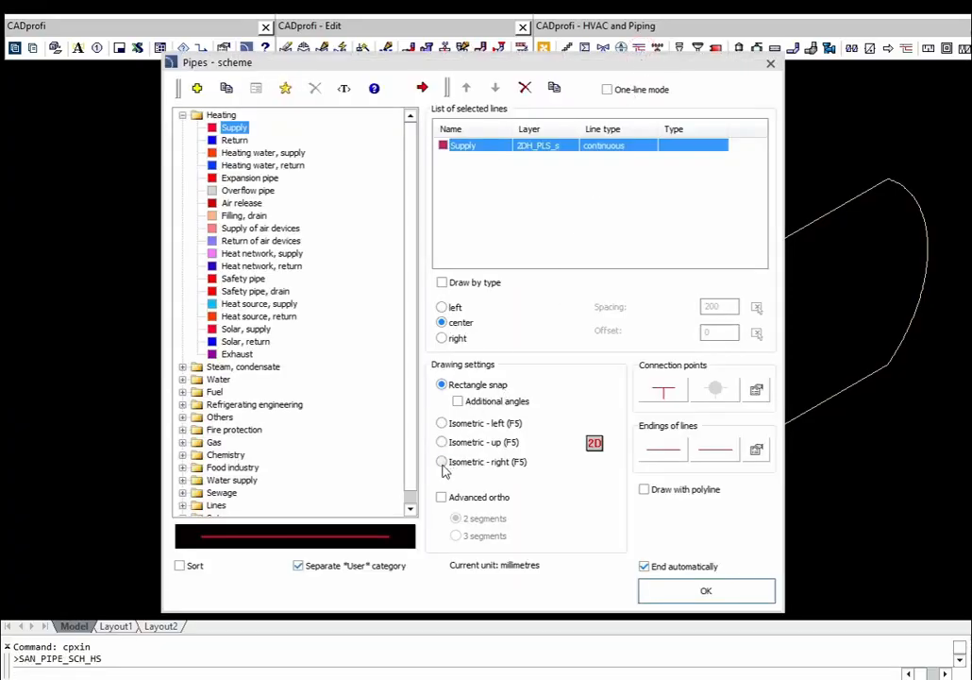
left_click(442, 462)
left_click(675, 591)
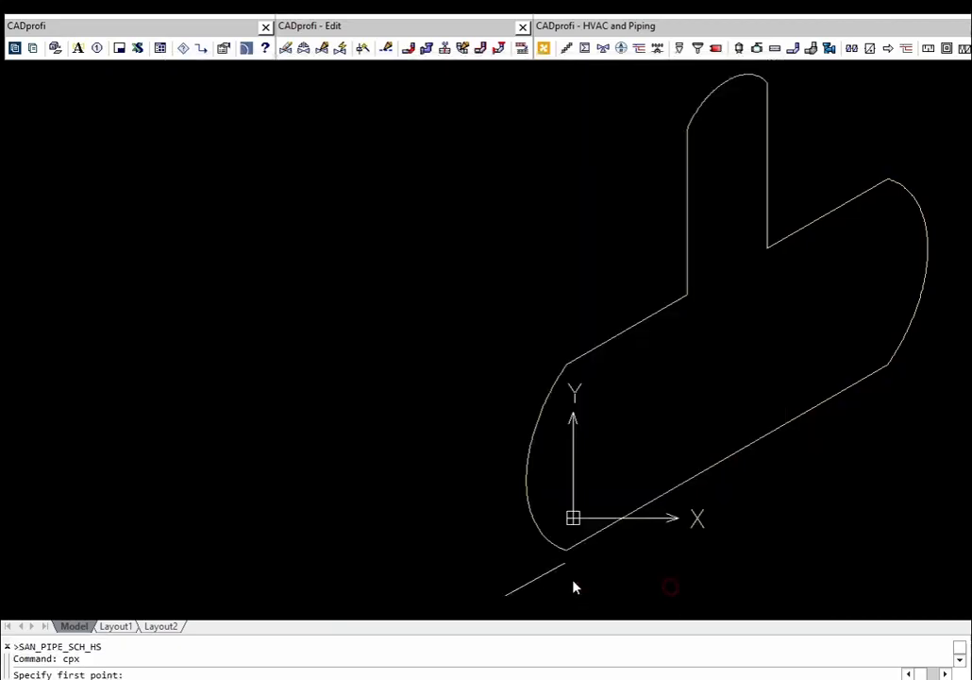
left_click(284, 607)
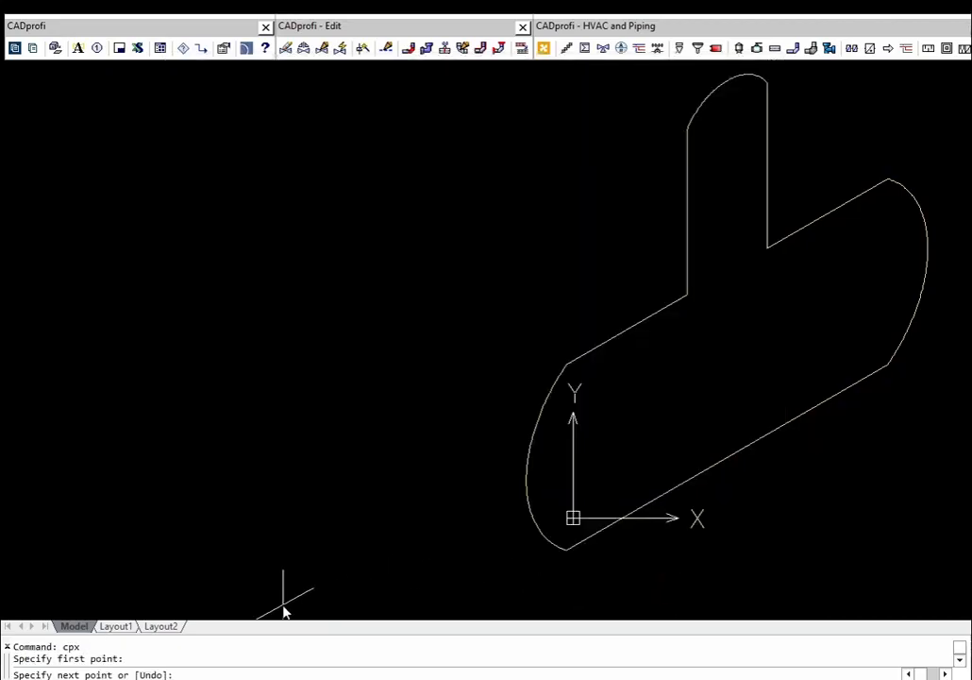
left_click(441, 516)
left_click(441, 364)
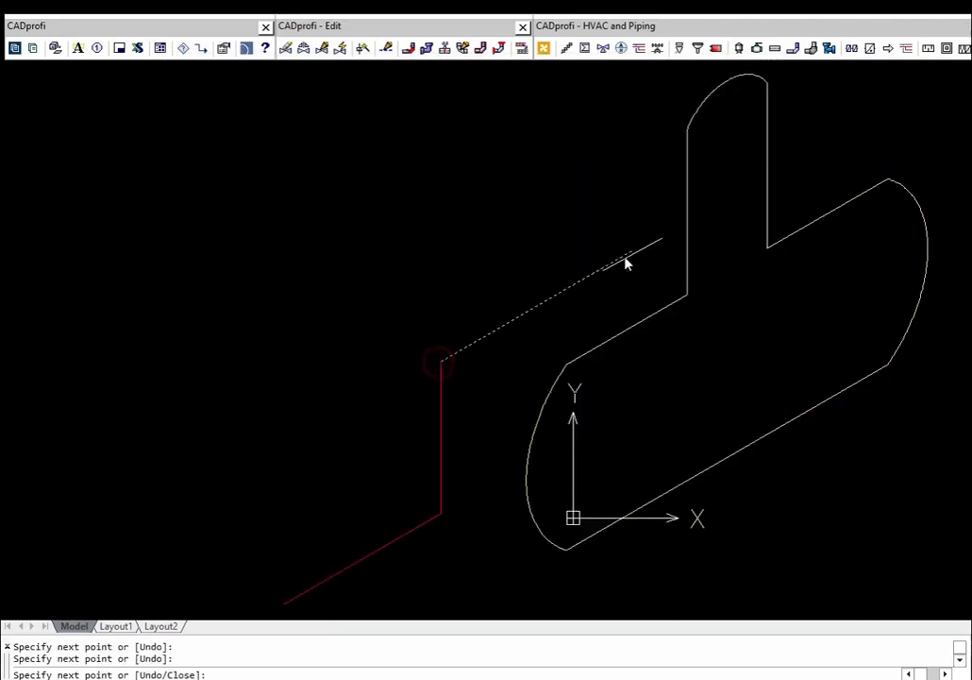
left_click(684, 228)
key("Return")
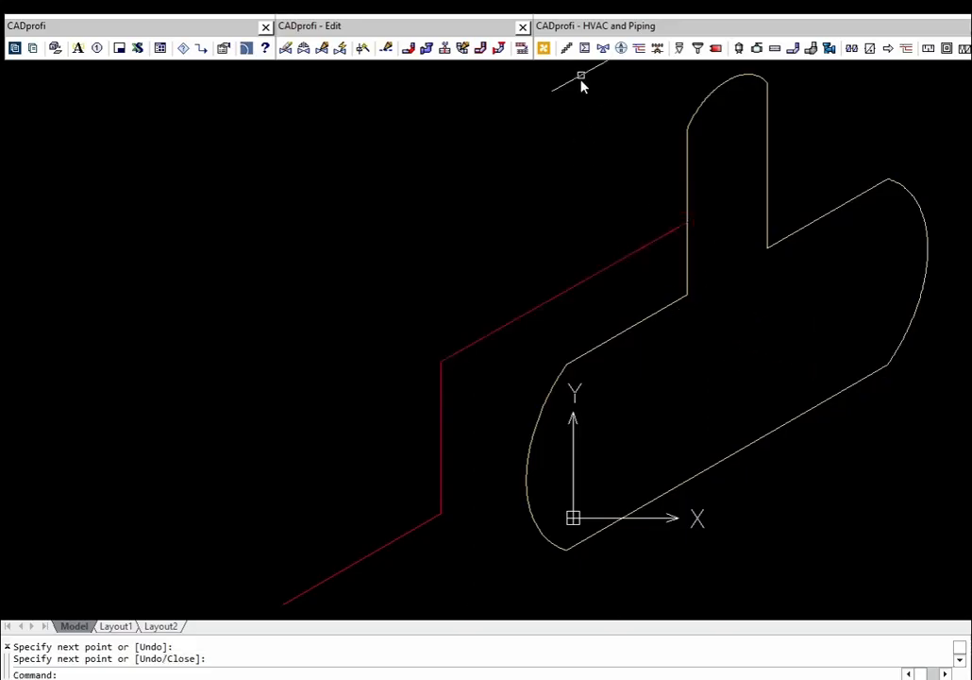
Step: Insert multiple isometric DN25 stop valves from Armature, one on the pipe's vertical segment and one on its upper sloping segment
left_click(584, 50)
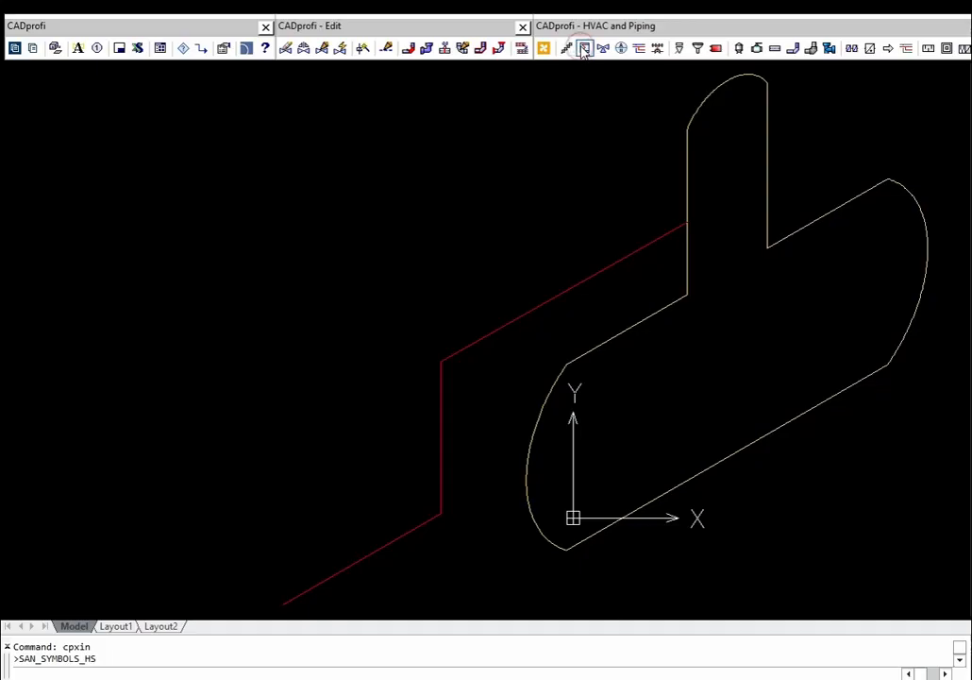
scroll(440, 113, "up", 7)
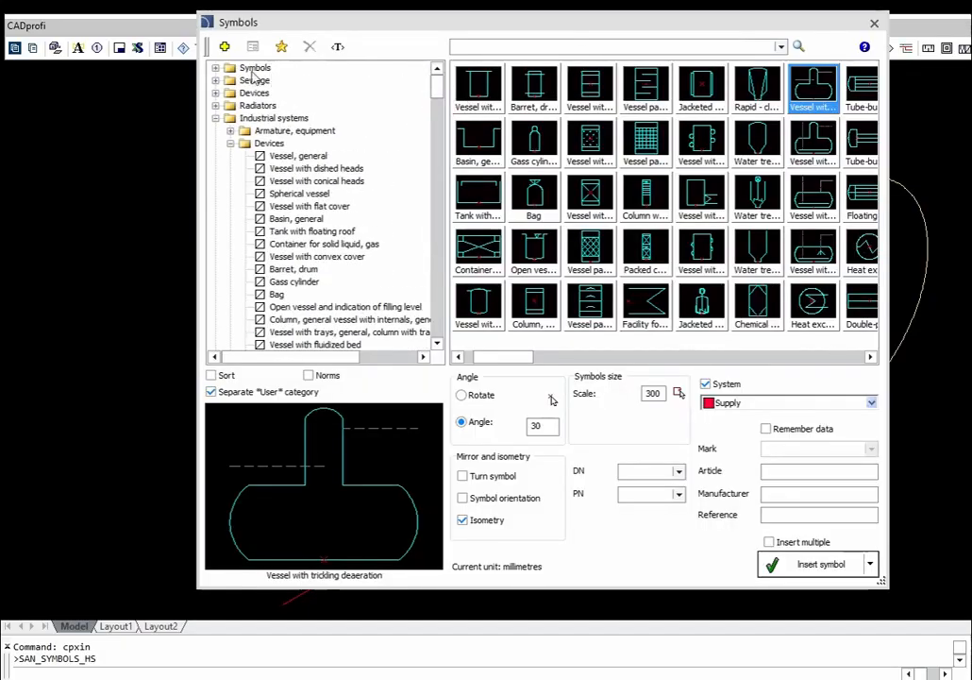
left_click(215, 68)
left_click(256, 82)
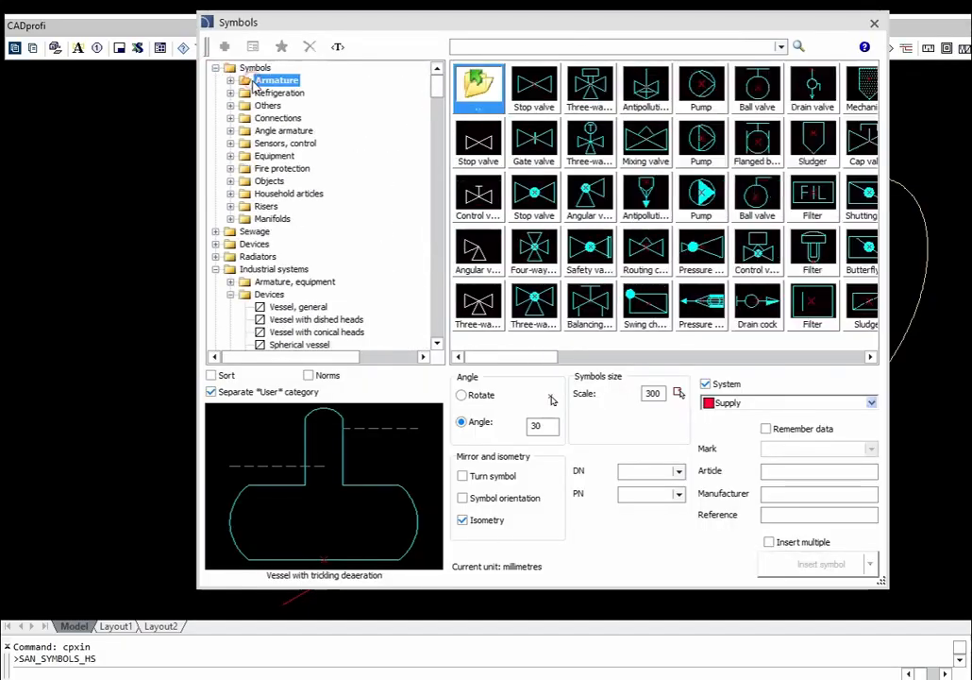
left_click(536, 86)
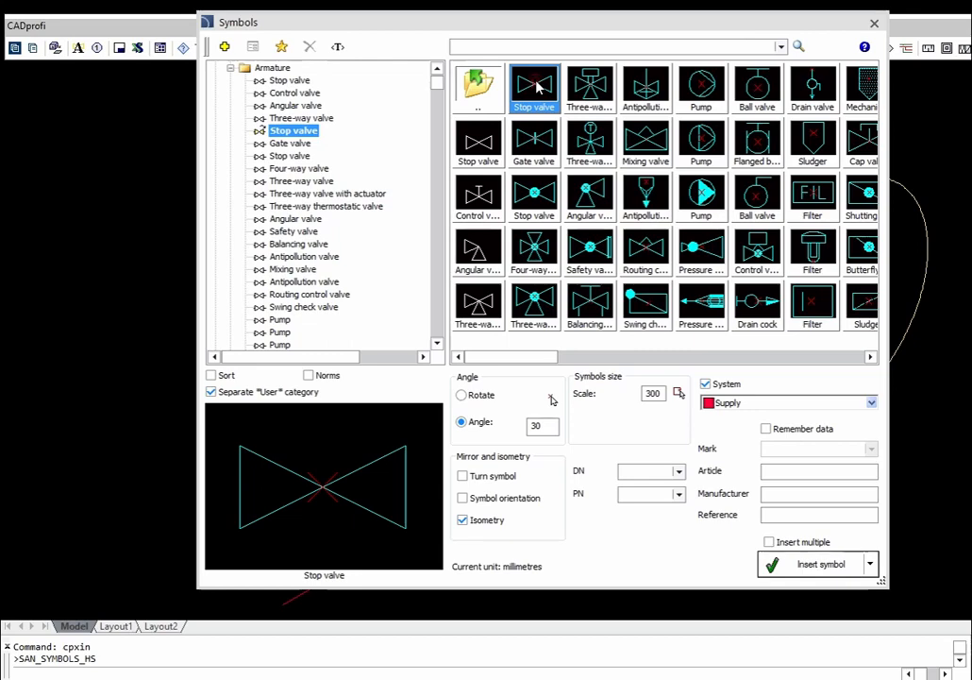
left_click(677, 471)
left_click(643, 529)
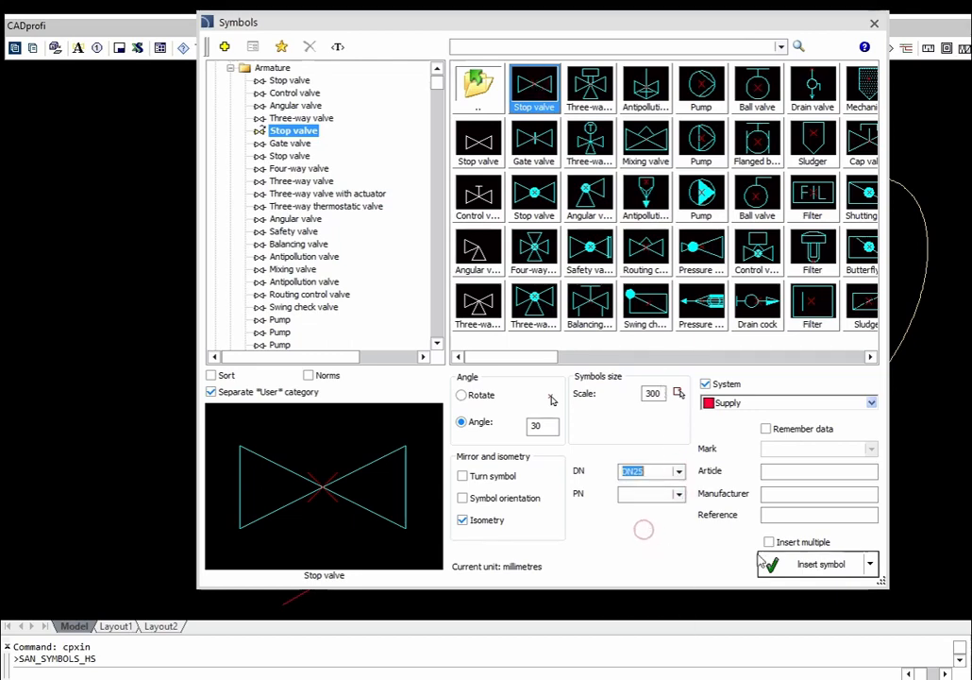
left_click(769, 541)
left_click(813, 564)
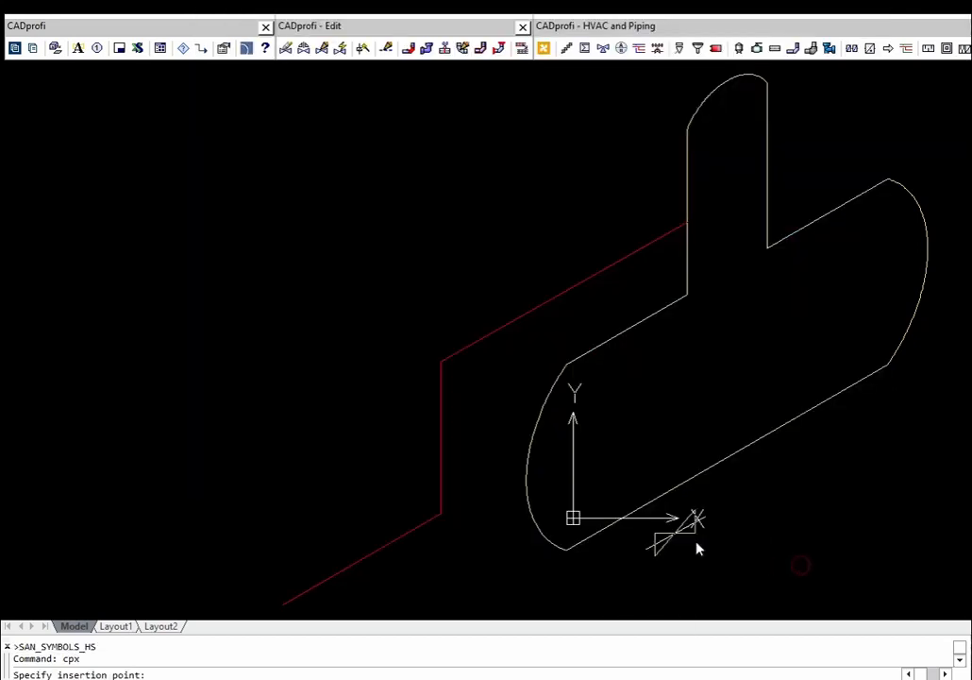
left_click(443, 431)
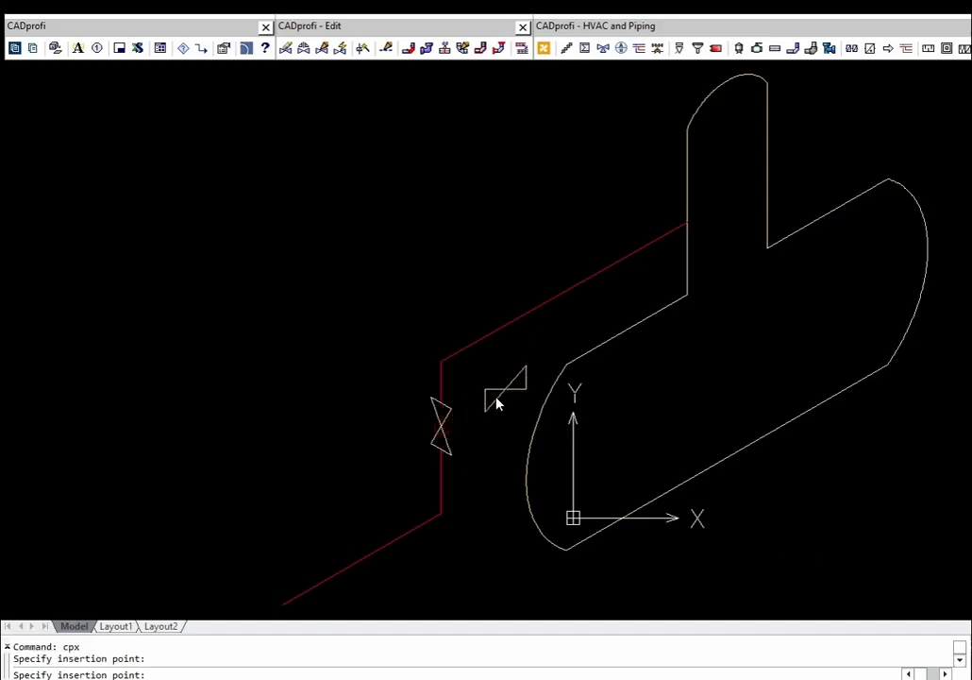
left_click(527, 324)
key("Escape")
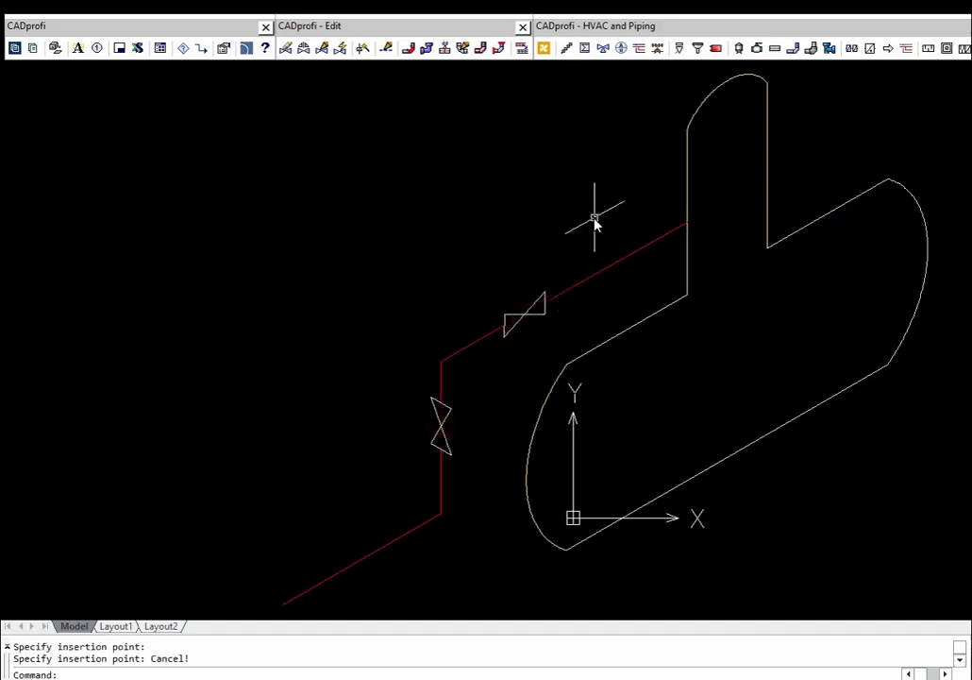
Step: Mirror the stop valve on the vertical pipe segment with the quick edit markers
left_click(304, 49)
left_click(439, 427)
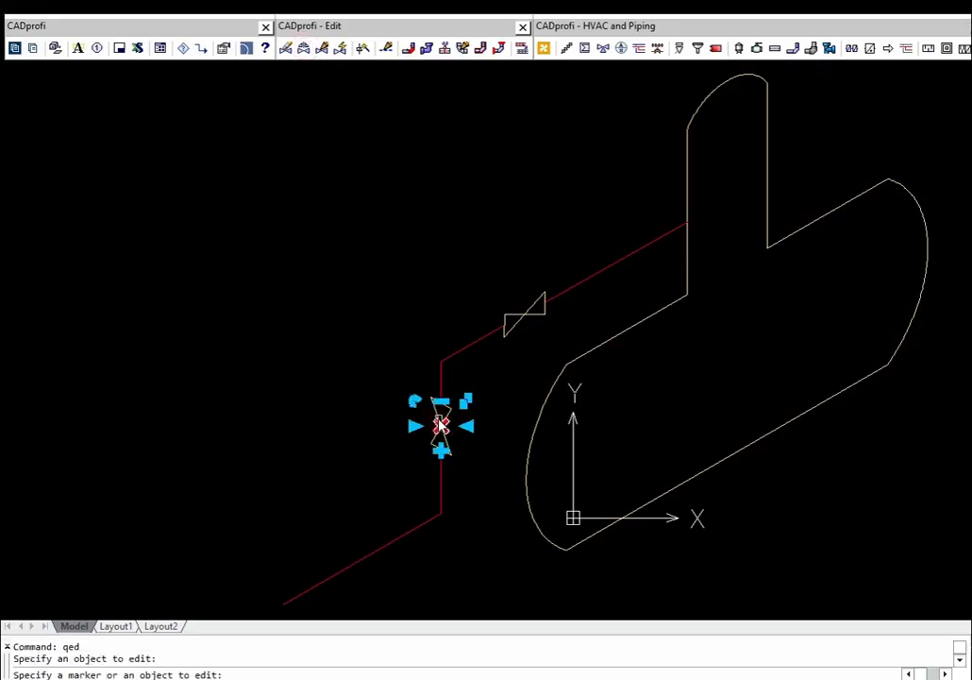
left_click(464, 435)
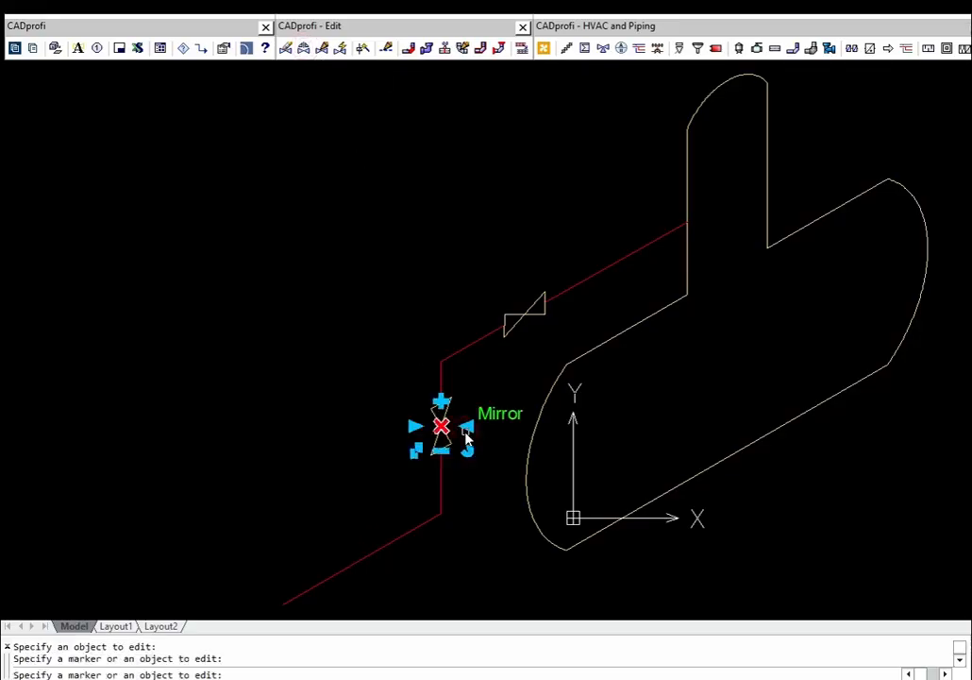
key("Escape")
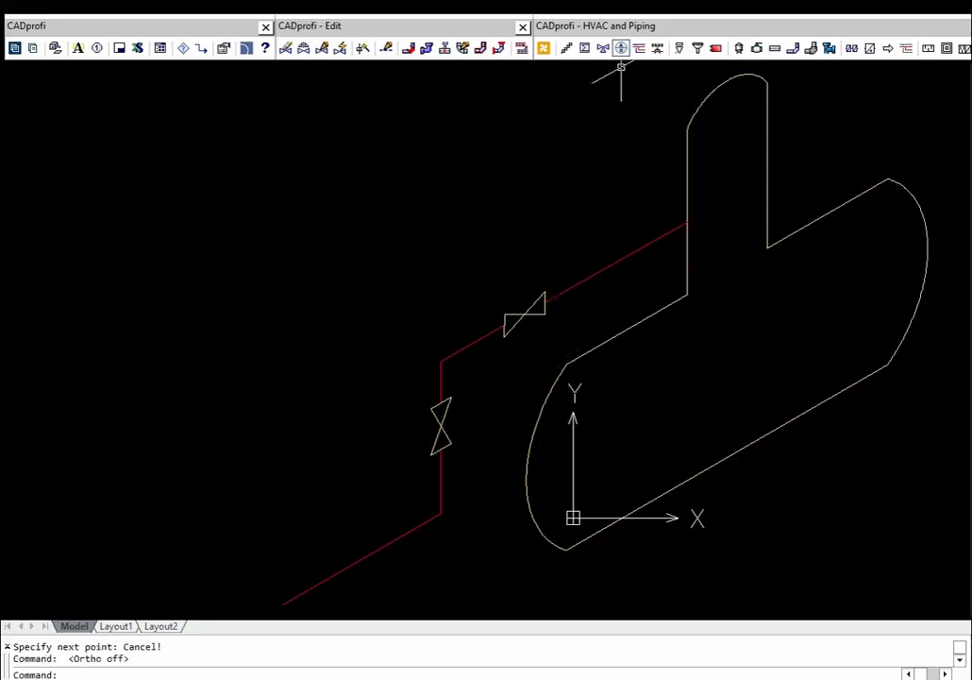
Step: Insert isometric Symbol DN marks with text height 100 and leaders, placing one up and left of each stop valve
left_click(623, 49)
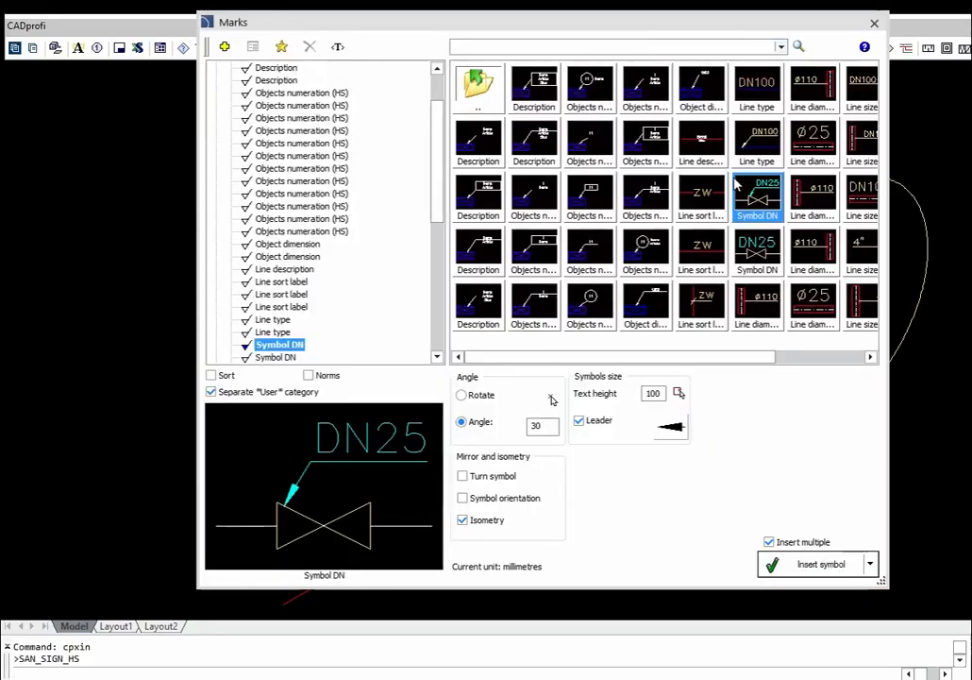
left_click(817, 564)
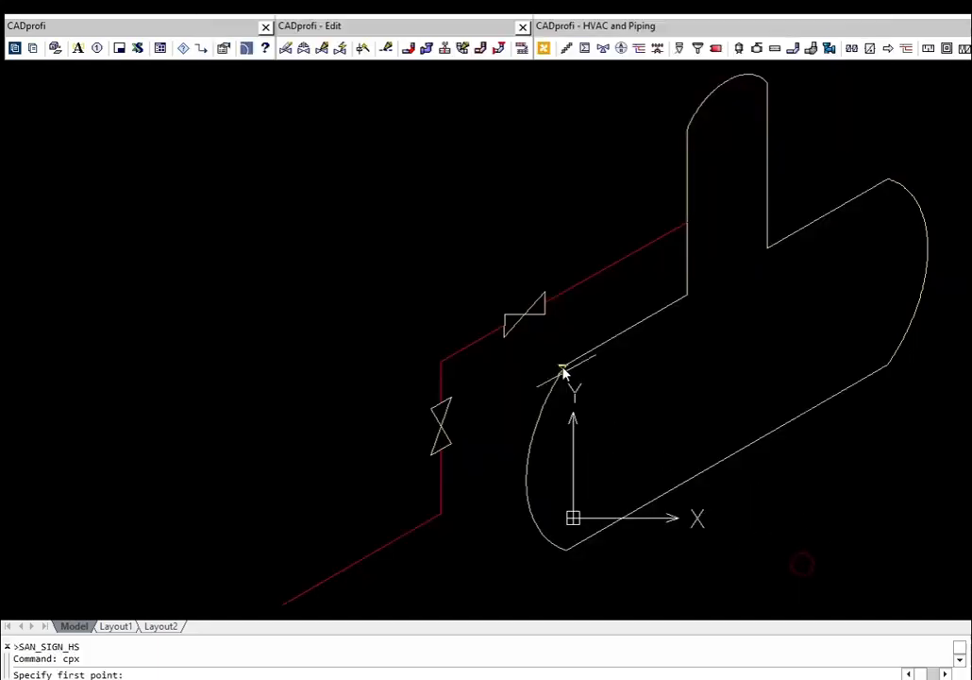
left_click(526, 318)
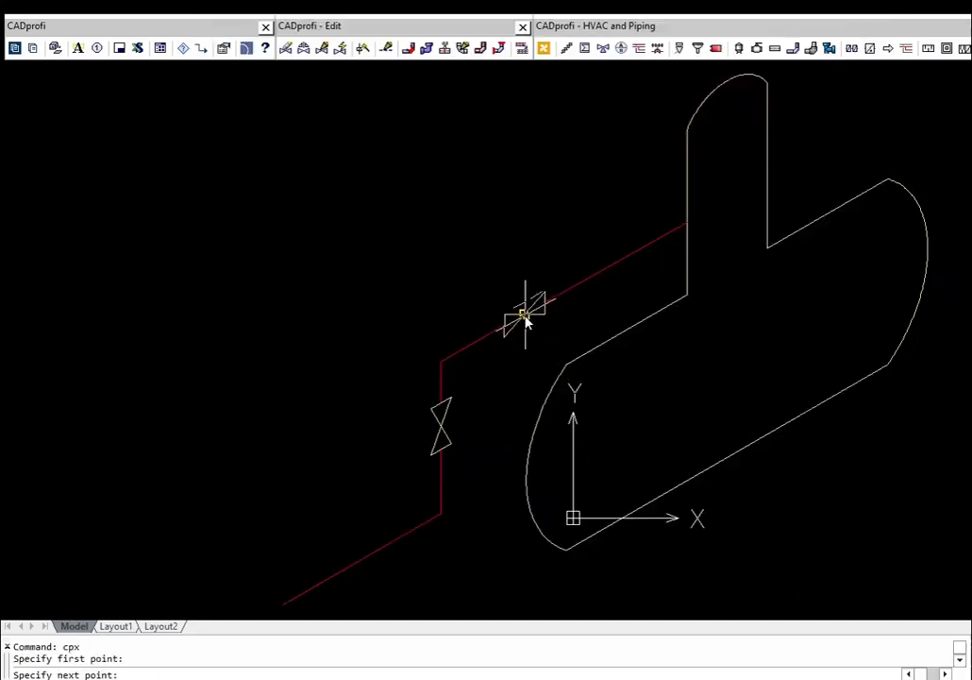
left_click(480, 269)
left_click(441, 427)
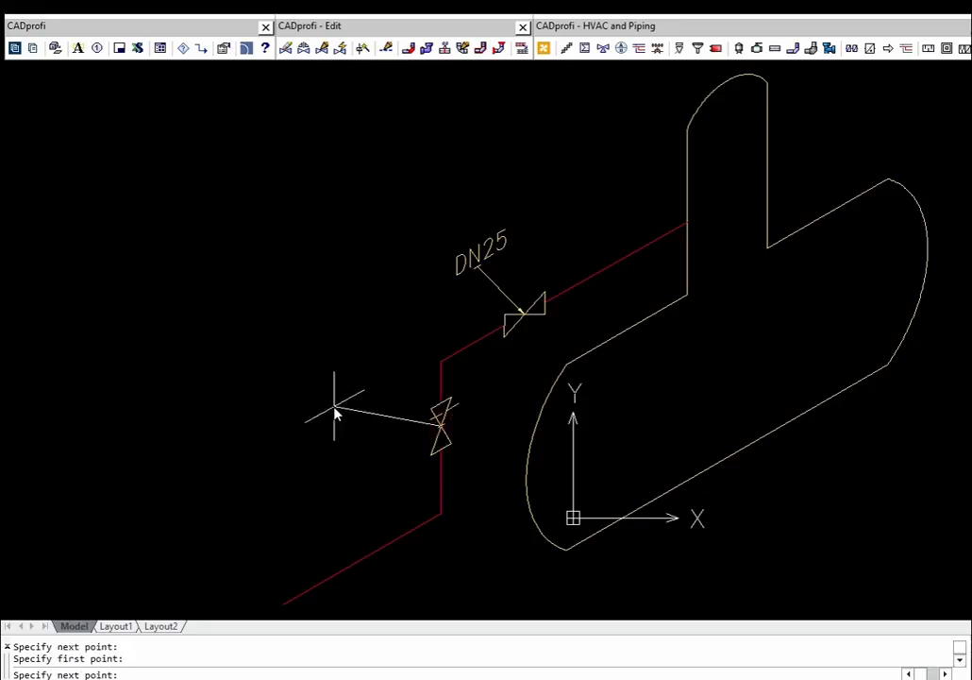
left_click(339, 412)
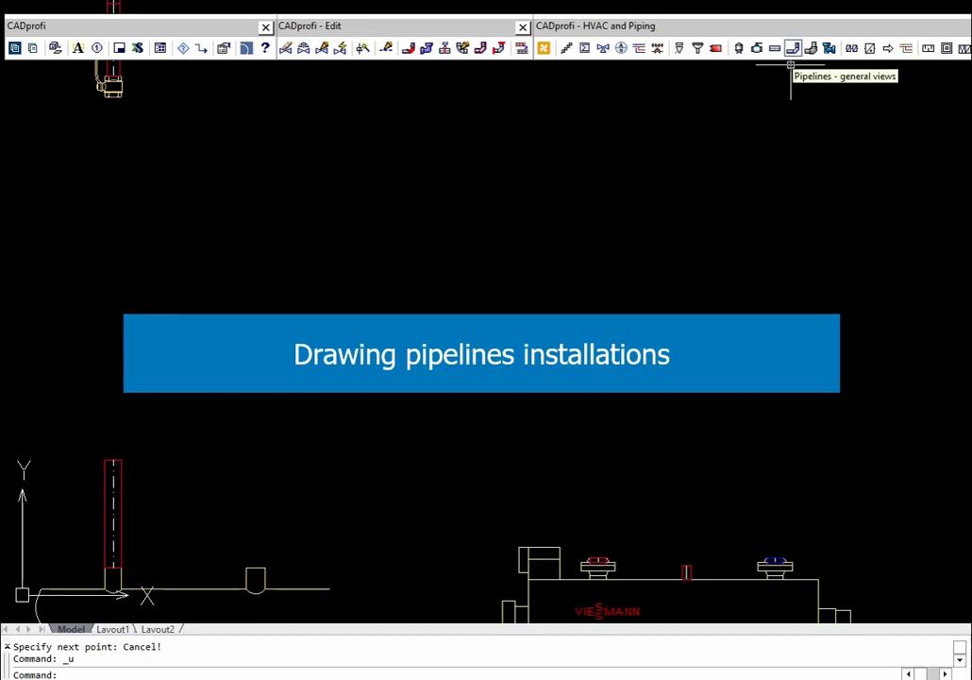
Step: Draw a Supply pipeline of diameter 76.1 with an elbow, from the boiler's red connection straight up and over to the left
left_click(793, 52)
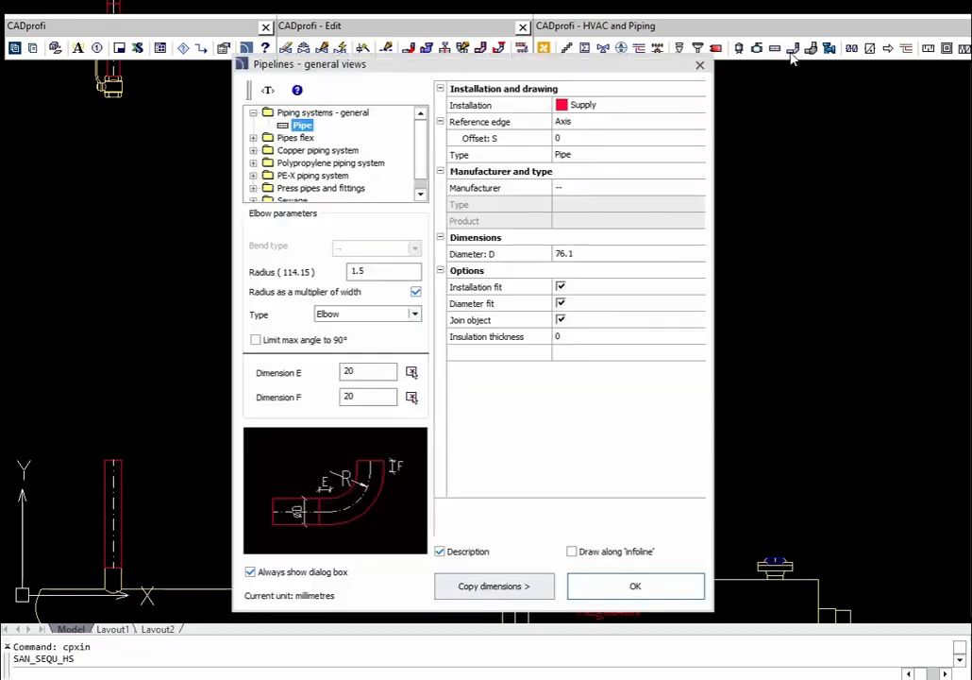
left_click(598, 578)
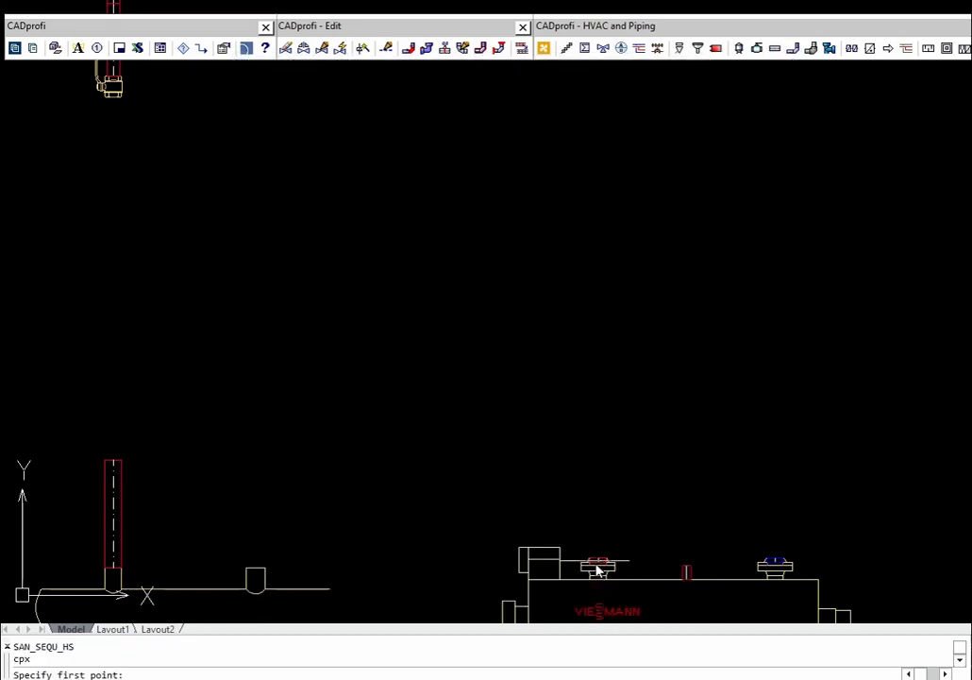
left_click(598, 562)
left_click(597, 253)
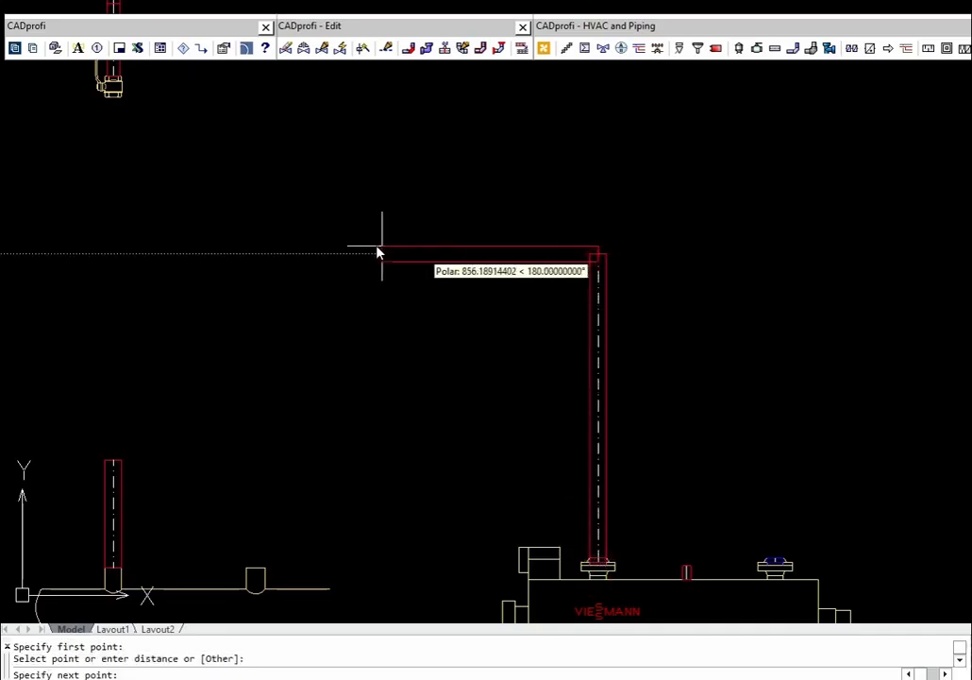
left_click(188, 255)
key("Escape")
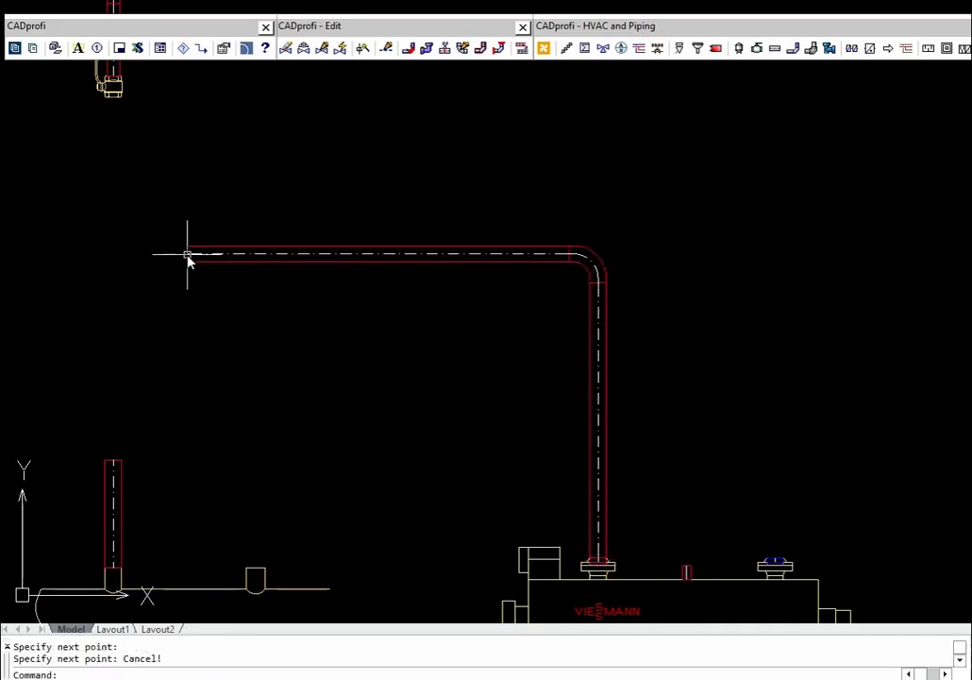
Step: Draw a Return pipeline of diameter 76.1 with insulation thickness 30, from the boiler's blue connection straight up and over to the right
left_click(792, 51)
left_click(691, 104)
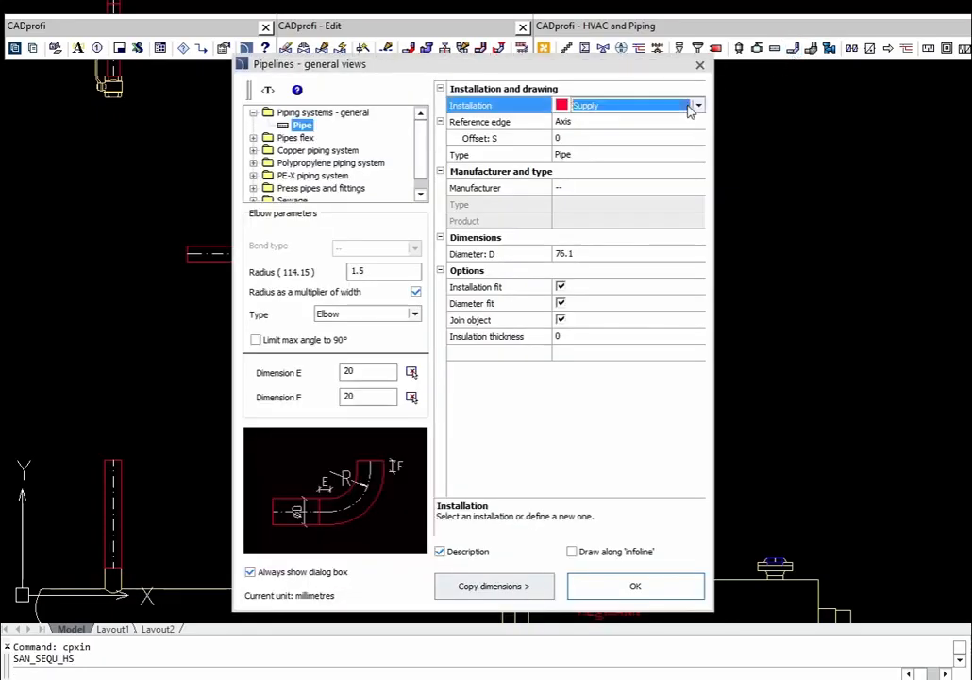
left_click(695, 105)
left_click(610, 131)
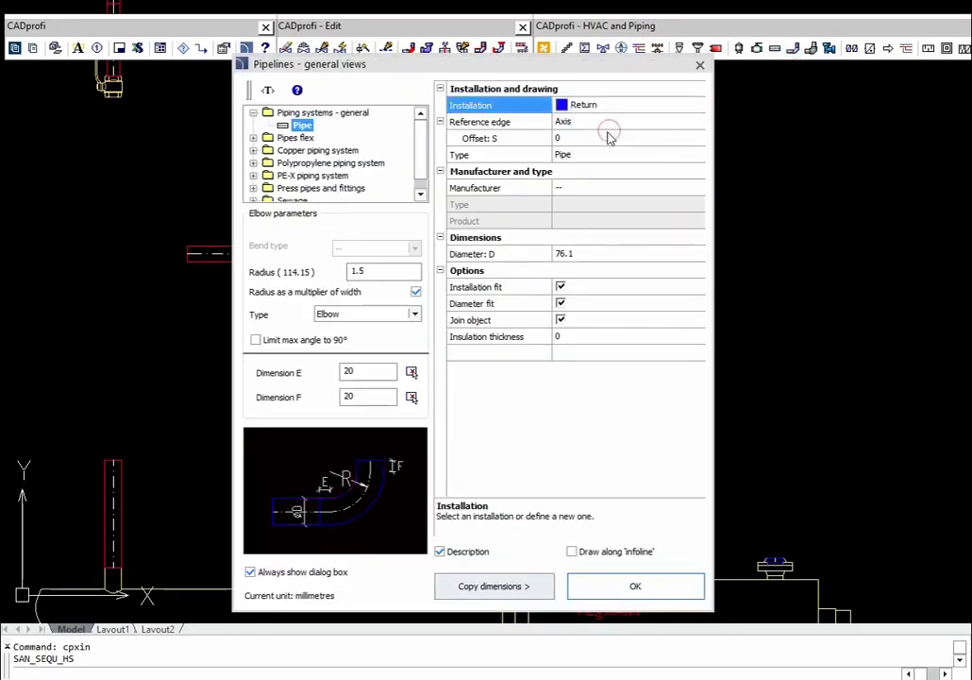
left_click(567, 337)
type("3")
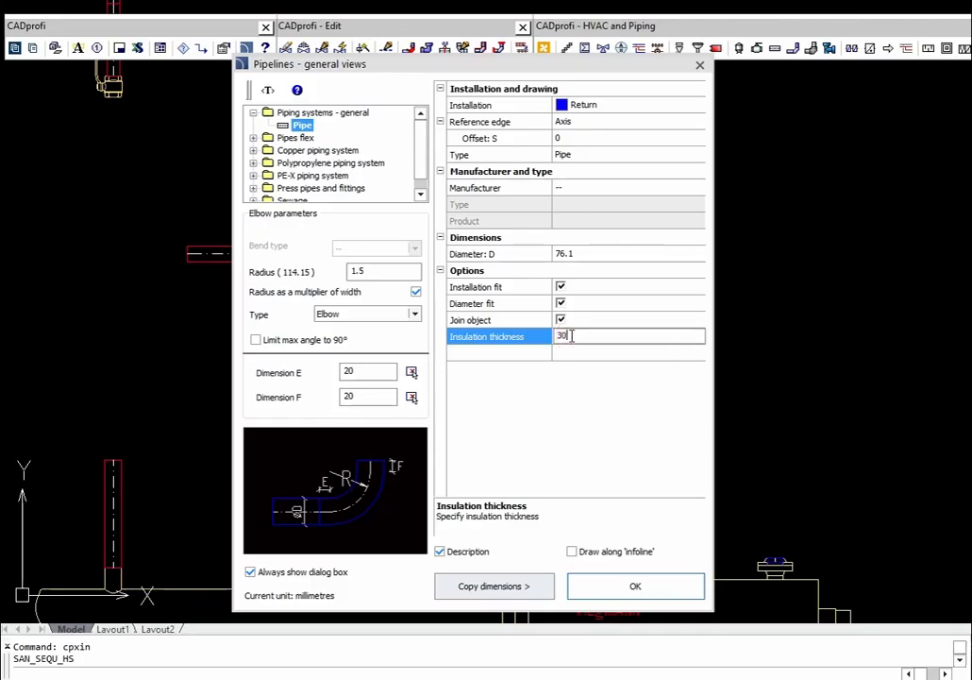
type("0")
left_click(625, 587)
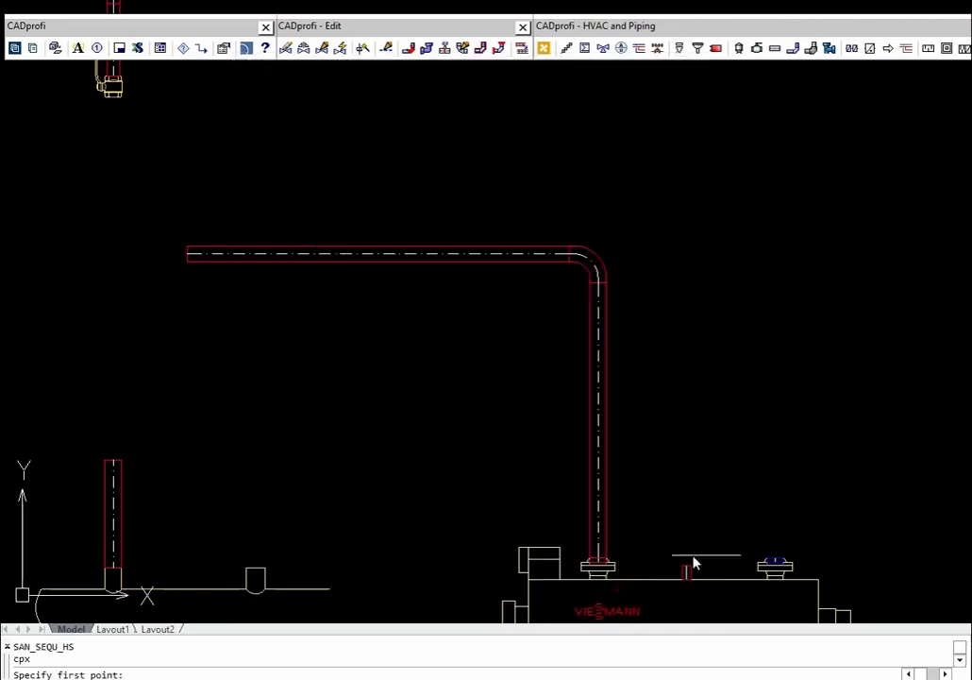
left_click(774, 564)
left_click(774, 244)
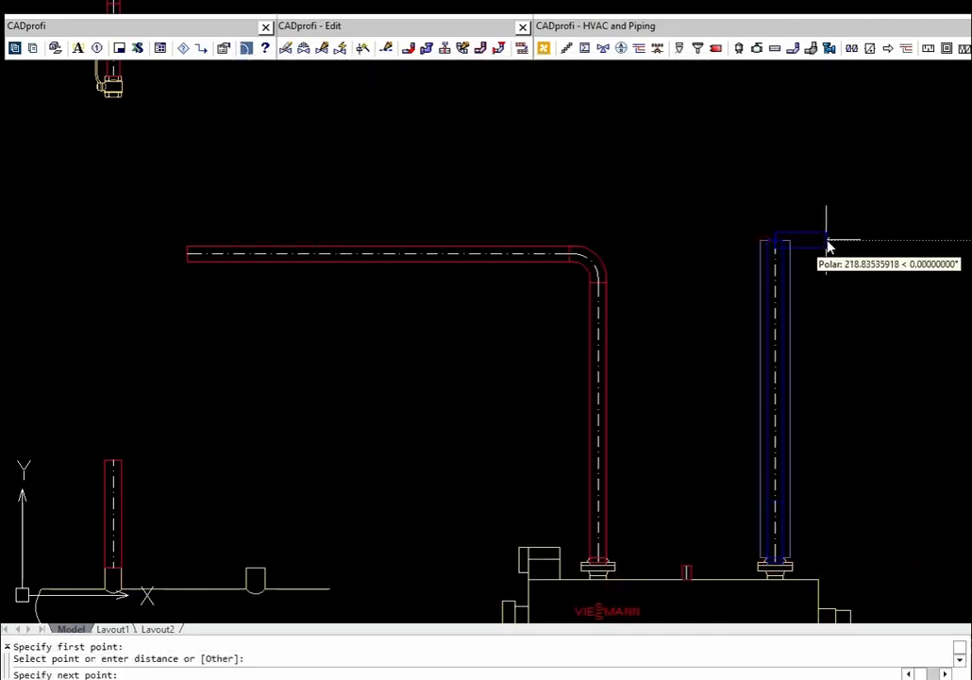
left_click(948, 244)
key("Escape")
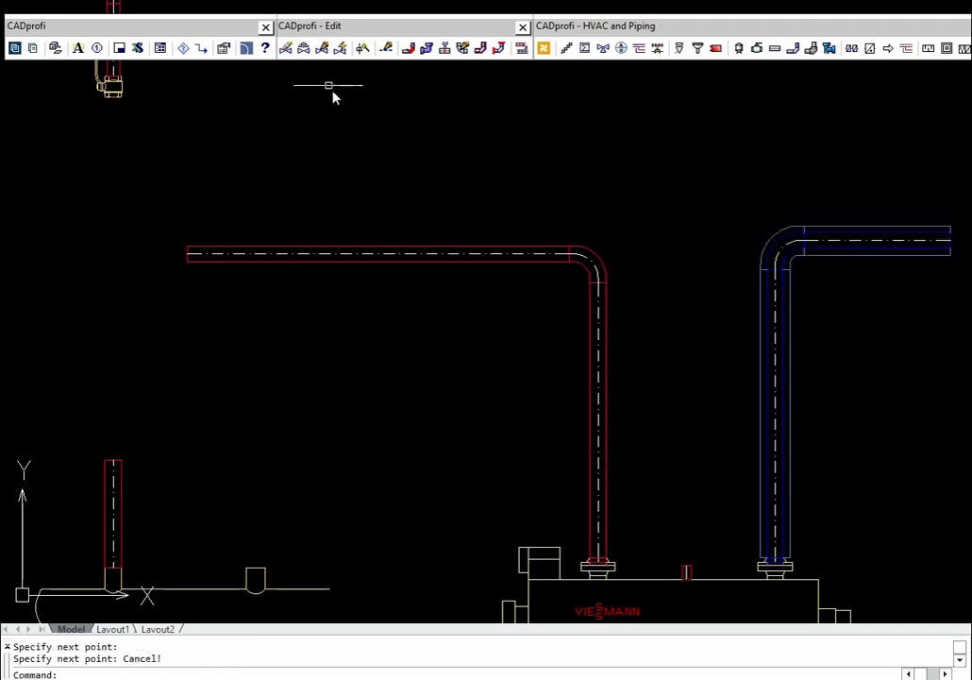
Step: Extend the short vertical supply pipe at the far left up to the fitting above it using the quick edit length marker
left_click(304, 48)
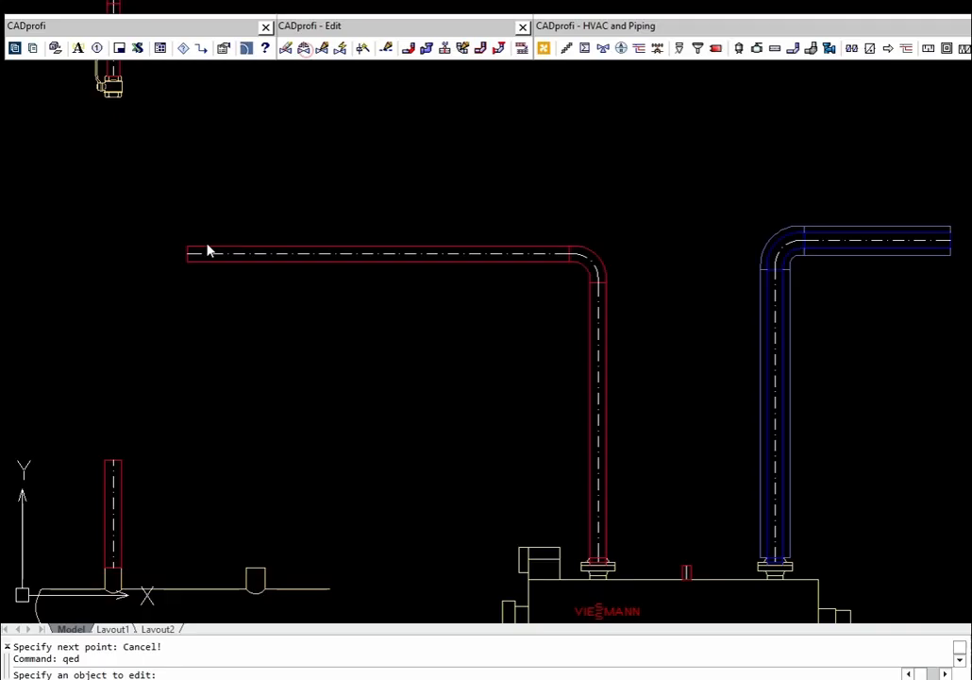
left_click(121, 481)
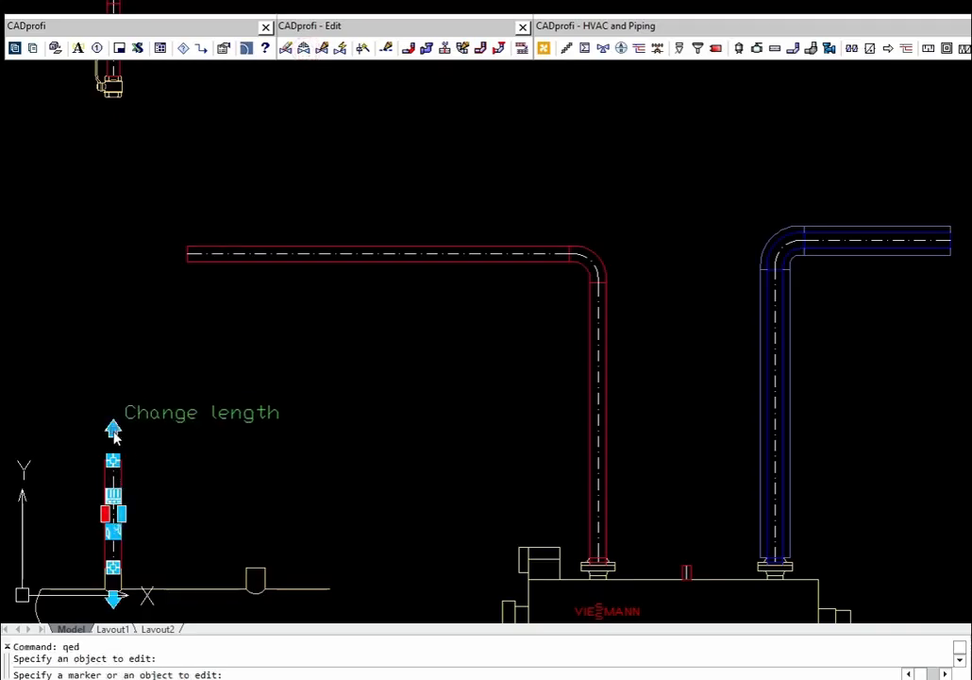
left_click(113, 429)
left_click(113, 104)
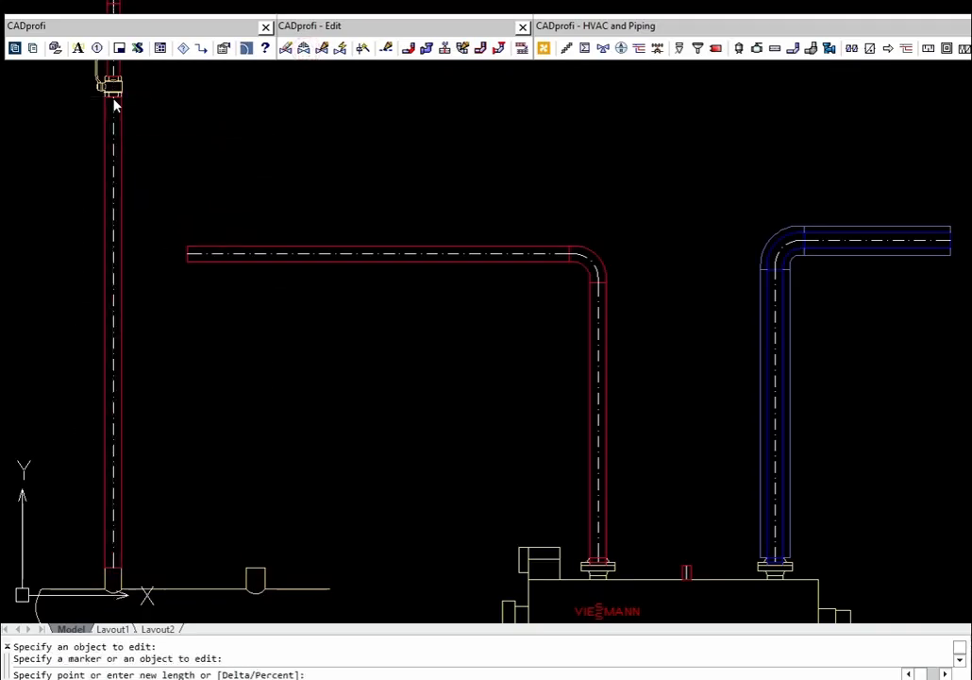
key("Escape")
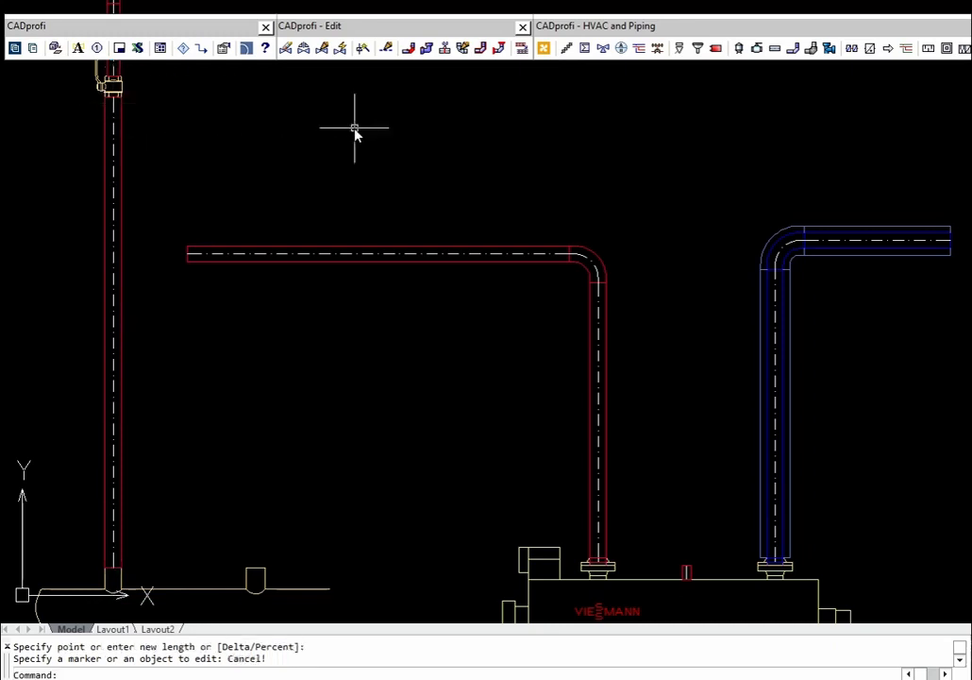
Step: Join the left vertical supply pipe and the boiler's horizontal supply pipe with a Tee-piece
left_click(407, 49)
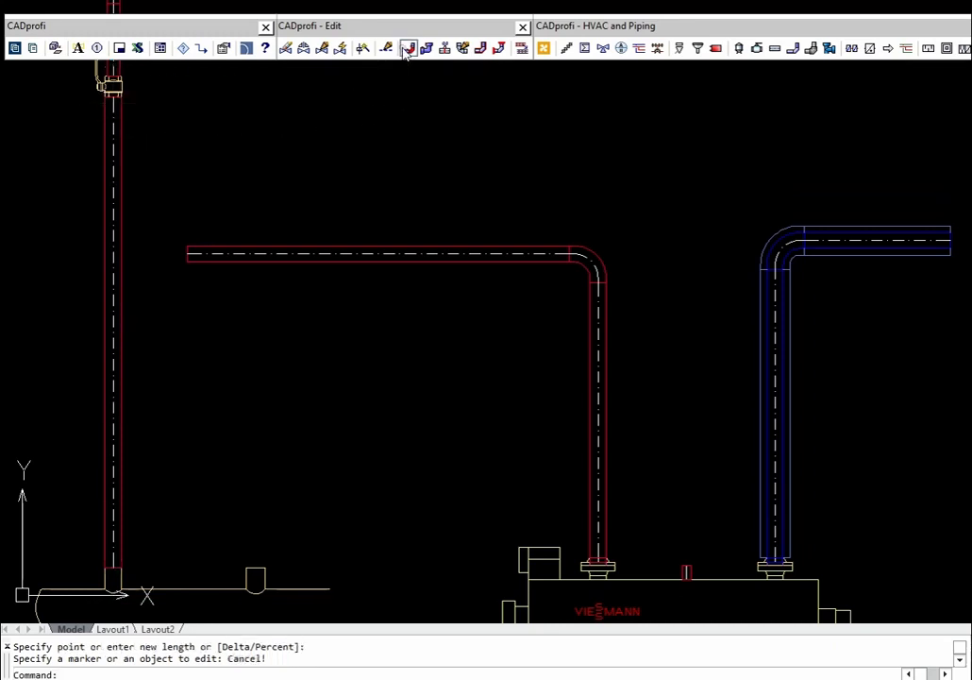
left_click(119, 170)
left_click(197, 247)
key("Return")
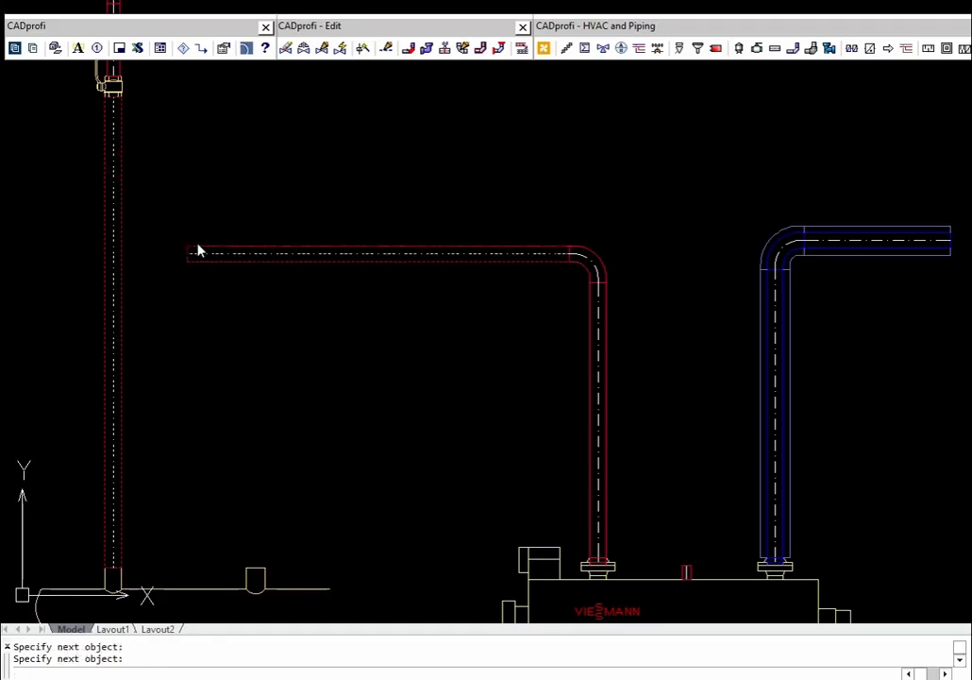
left_click(311, 138)
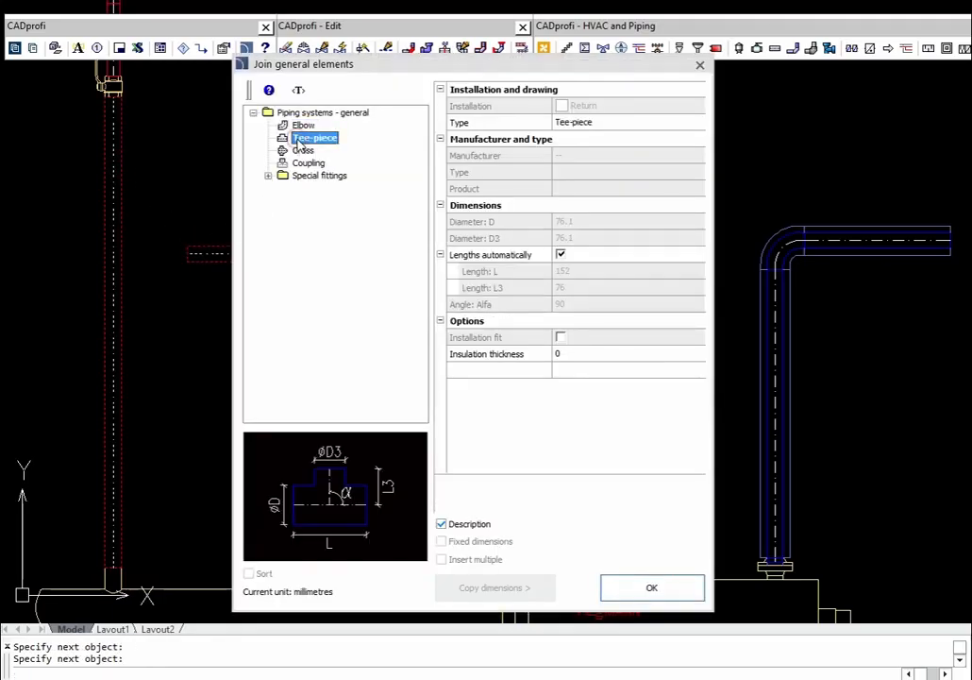
left_click(652, 590)
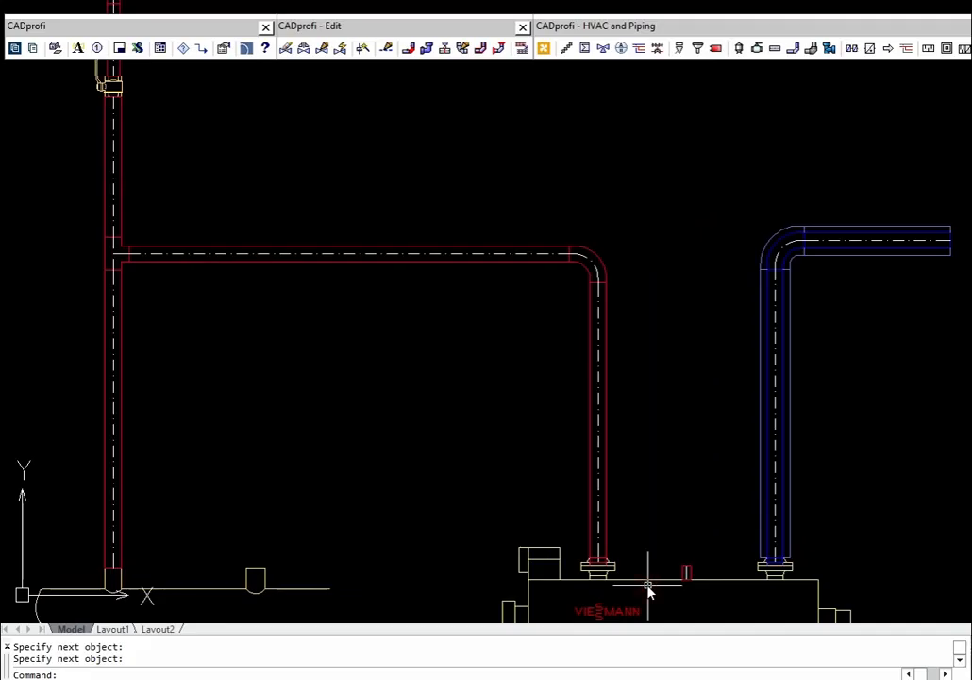
Step: Undo the last edit and insert a flanged DN50 PN16 stop valve in View 1, with neck flanges and reducers, on the horizontal supply pipe
scroll(356, 235, "up", 2)
scroll(274, 233, "up", 3)
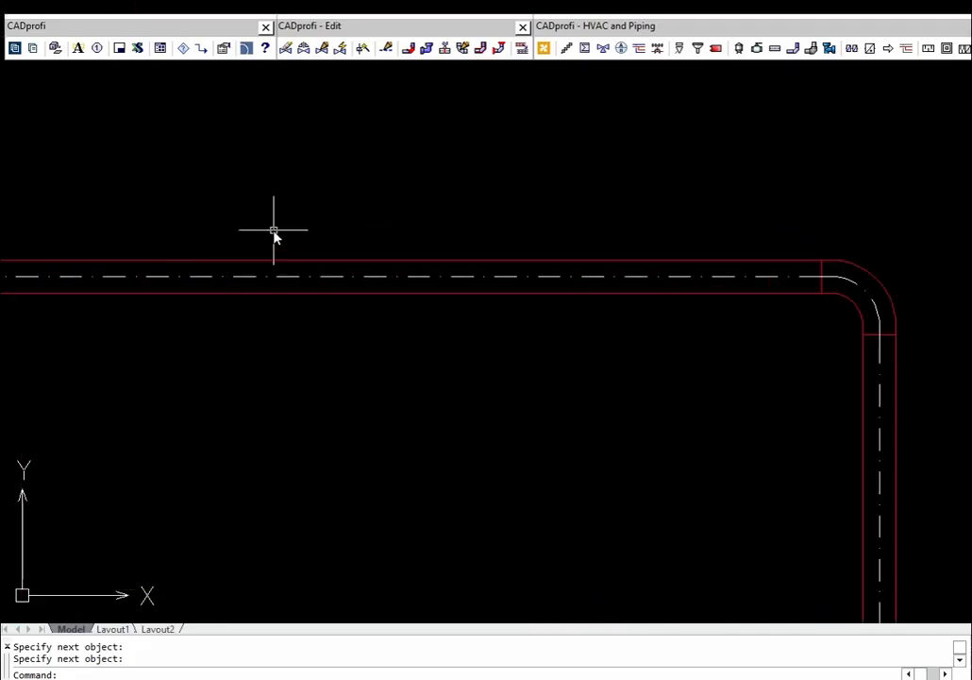
key("ctrl+z")
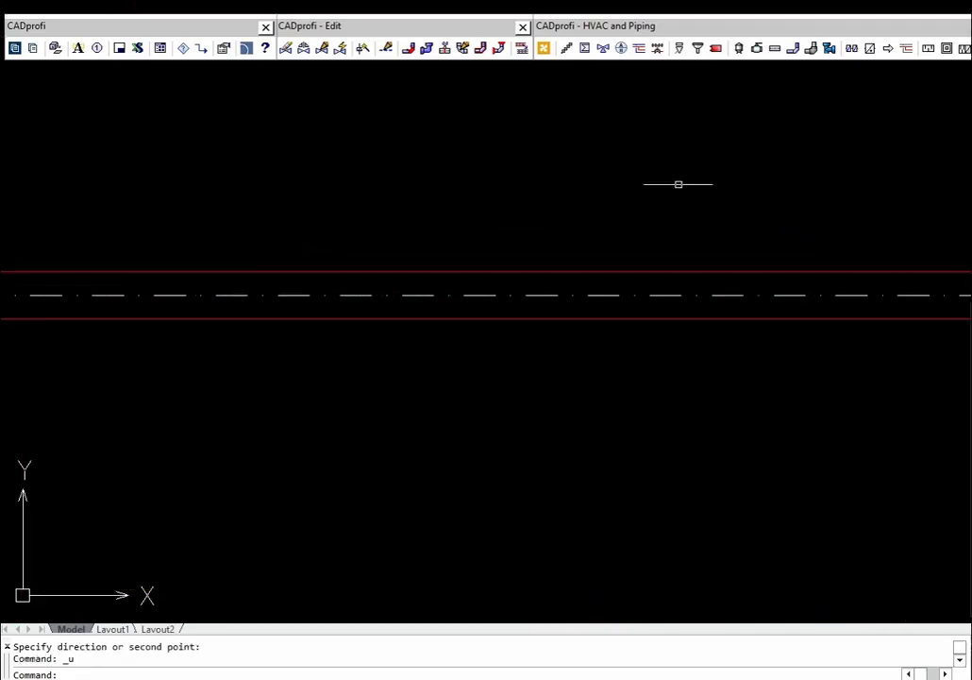
left_click(758, 49)
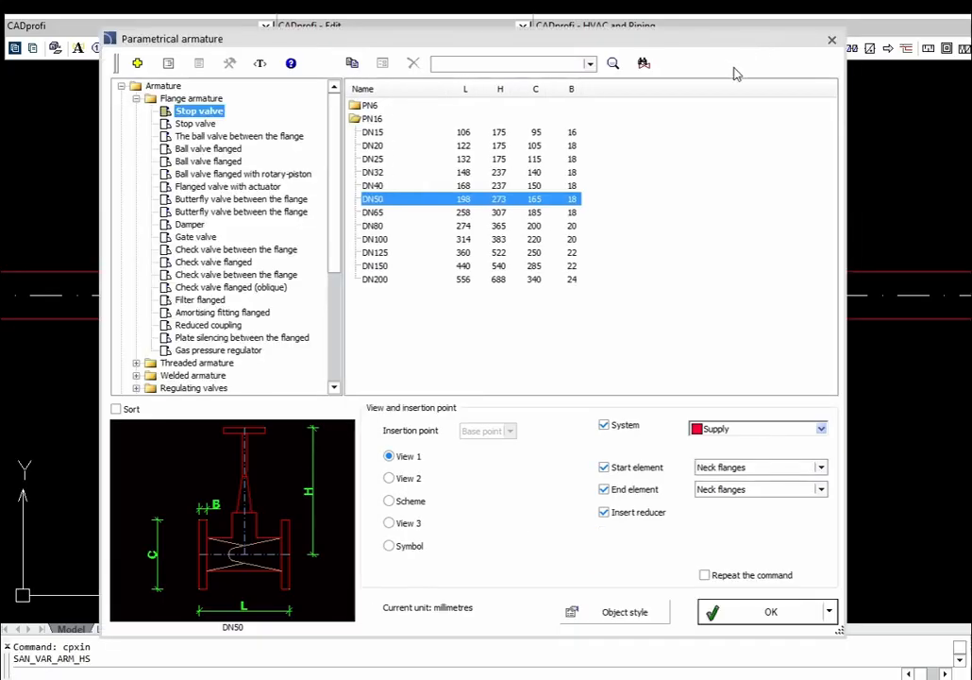
left_click(734, 612)
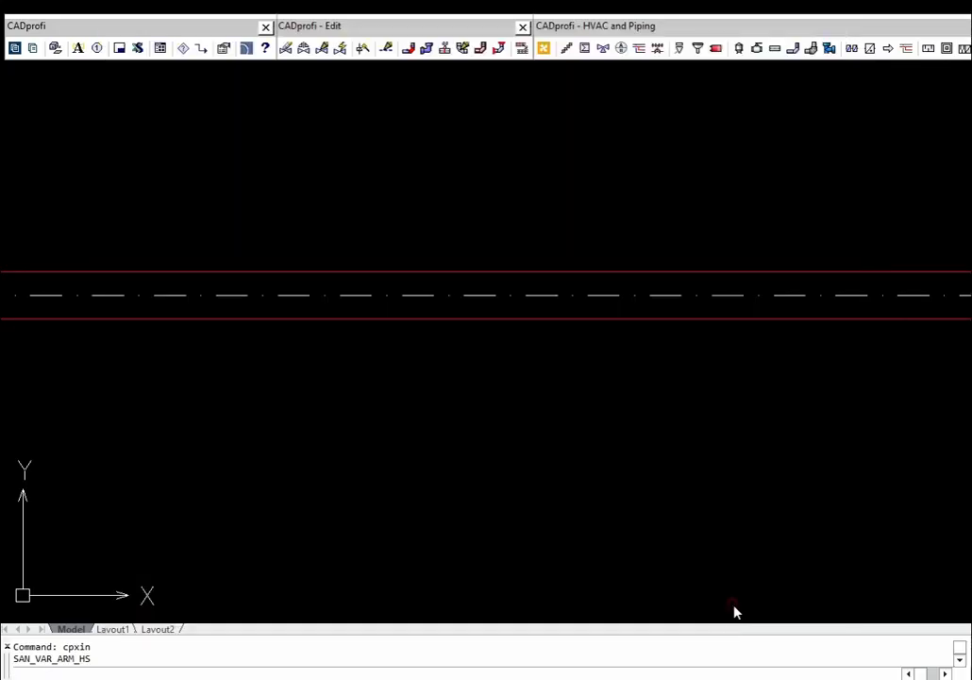
left_click(423, 296)
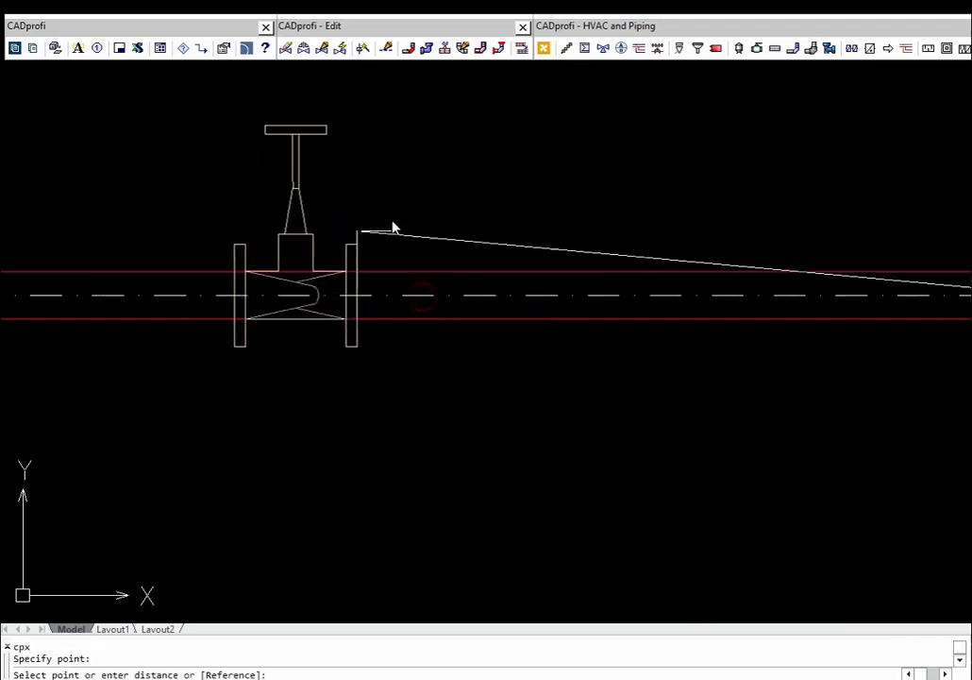
left_click(530, 156)
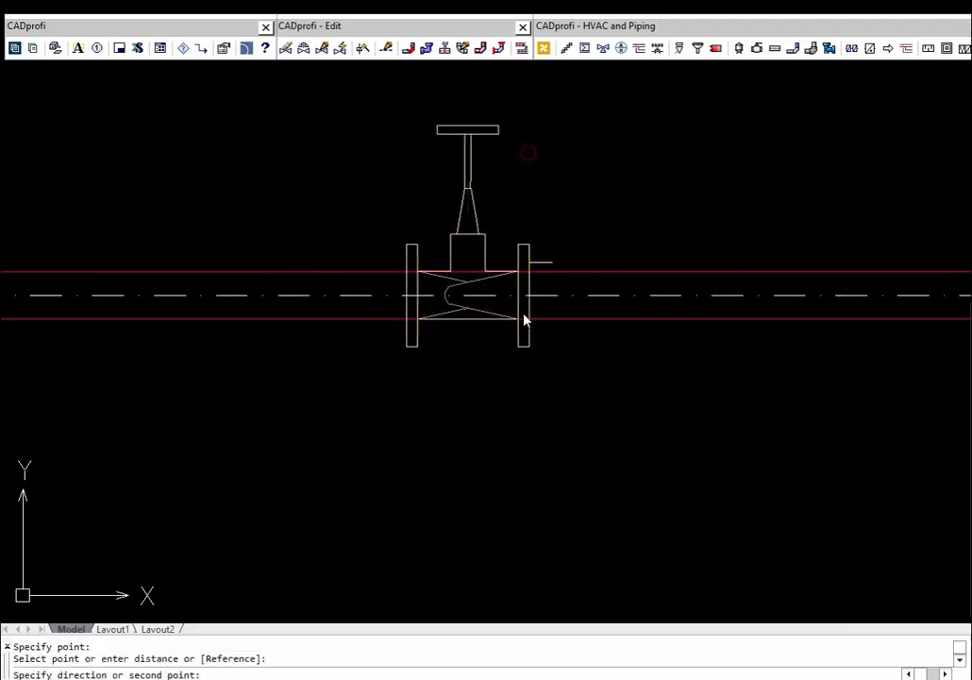
left_click(669, 135)
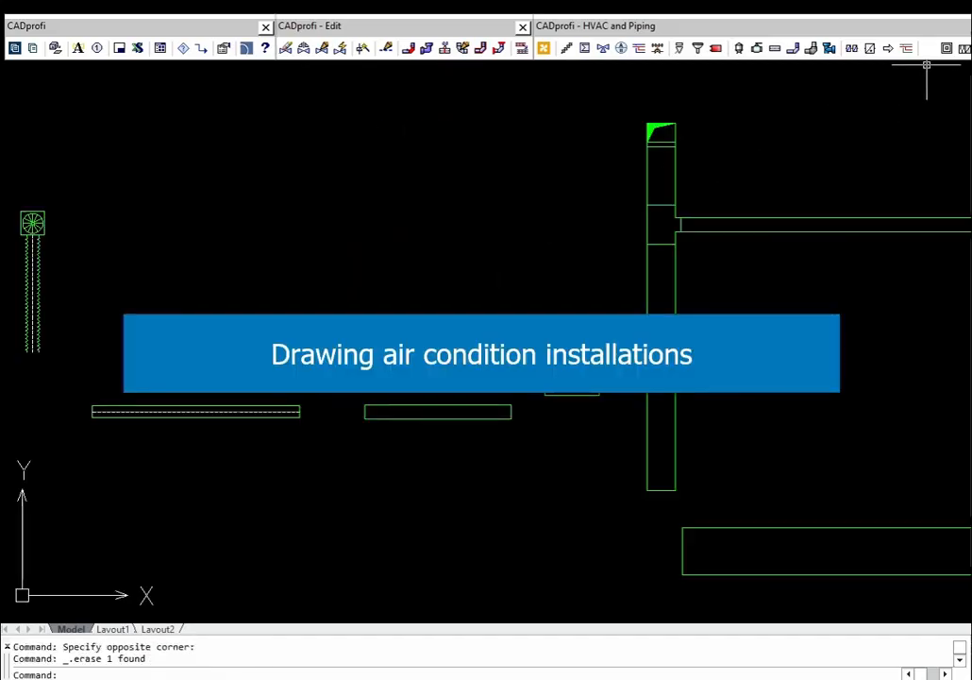
Step: Find the rectangular Attenuator in Duct devices and insert it, 1000 x 500 x 500 with reducers, on the horizontal branch duct
left_click(929, 48)
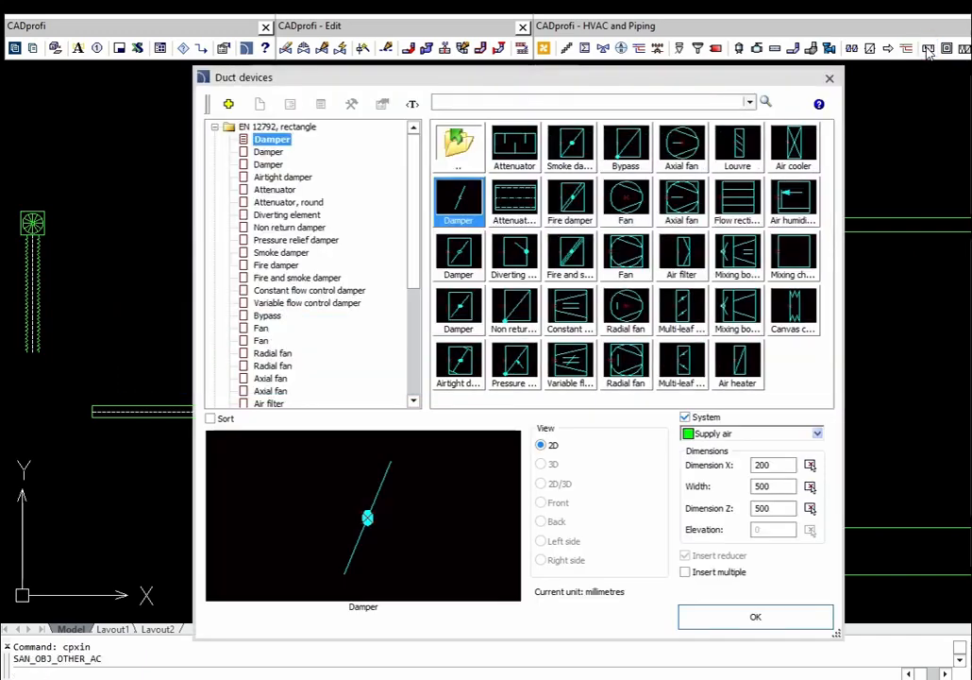
left_click(586, 102)
type("attenuator")
key("Return")
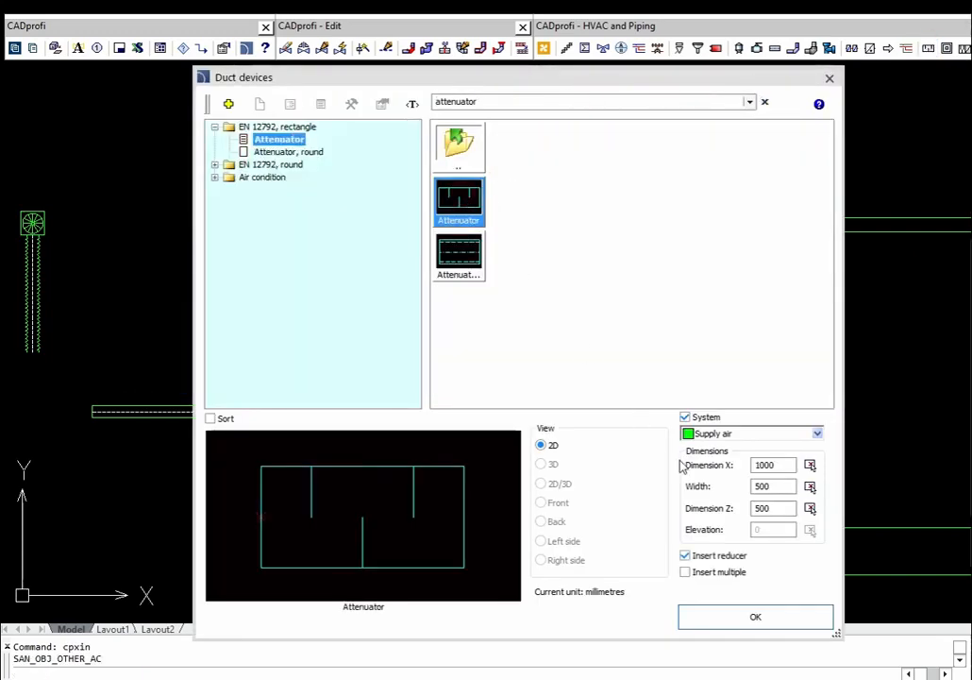
left_click(751, 617)
left_click(766, 229)
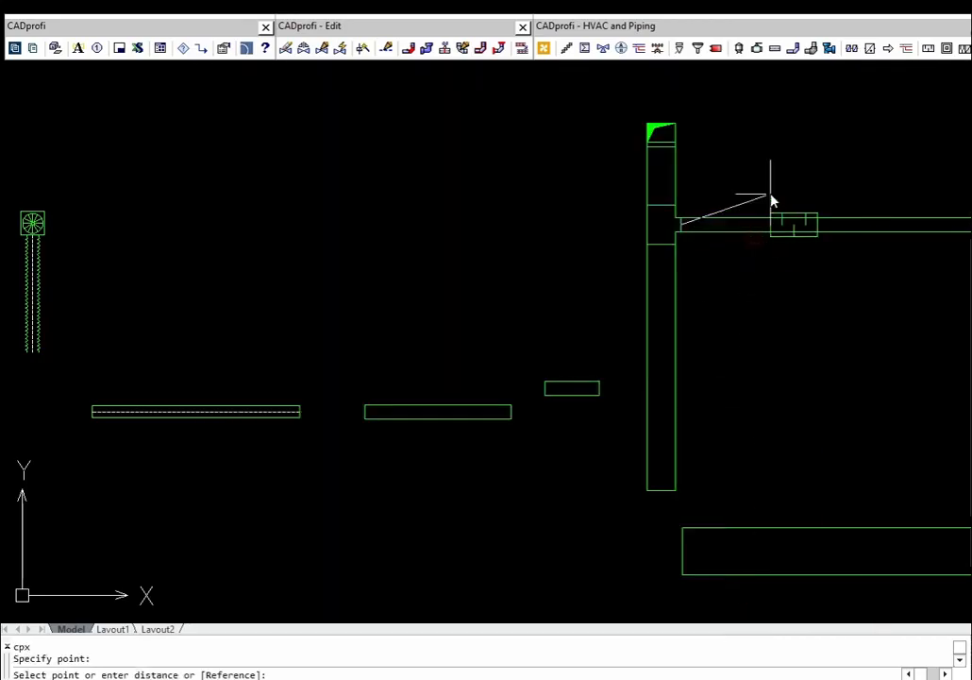
left_click(782, 153)
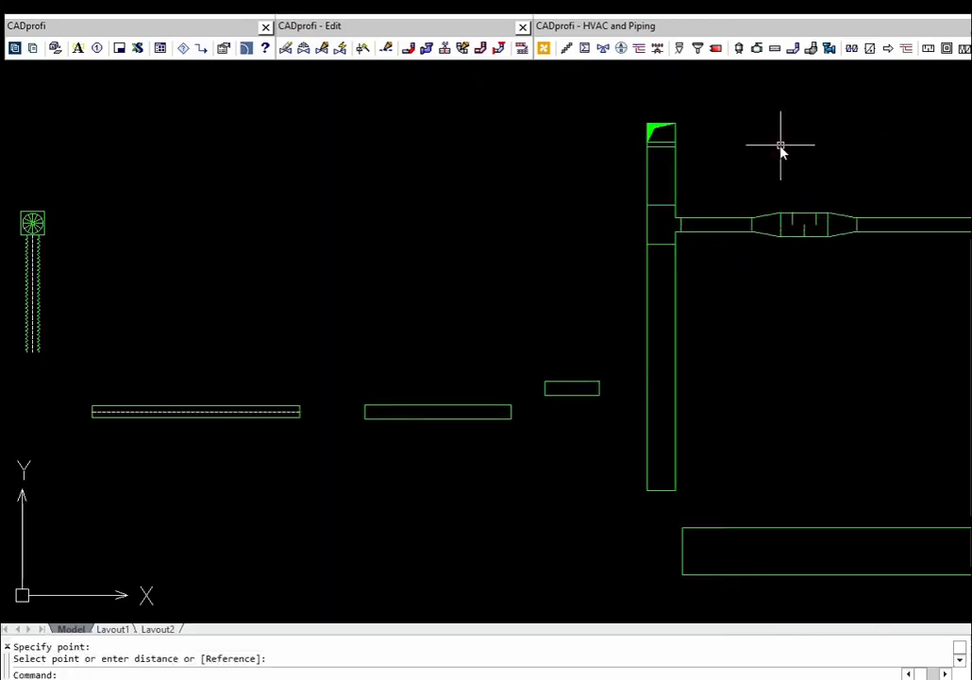
Step: Join the vertical flex duct below the air diffuser to the horizontal round duct with an Elbow flex of radius multiplier 1.5
left_click(409, 51)
left_click(29, 310)
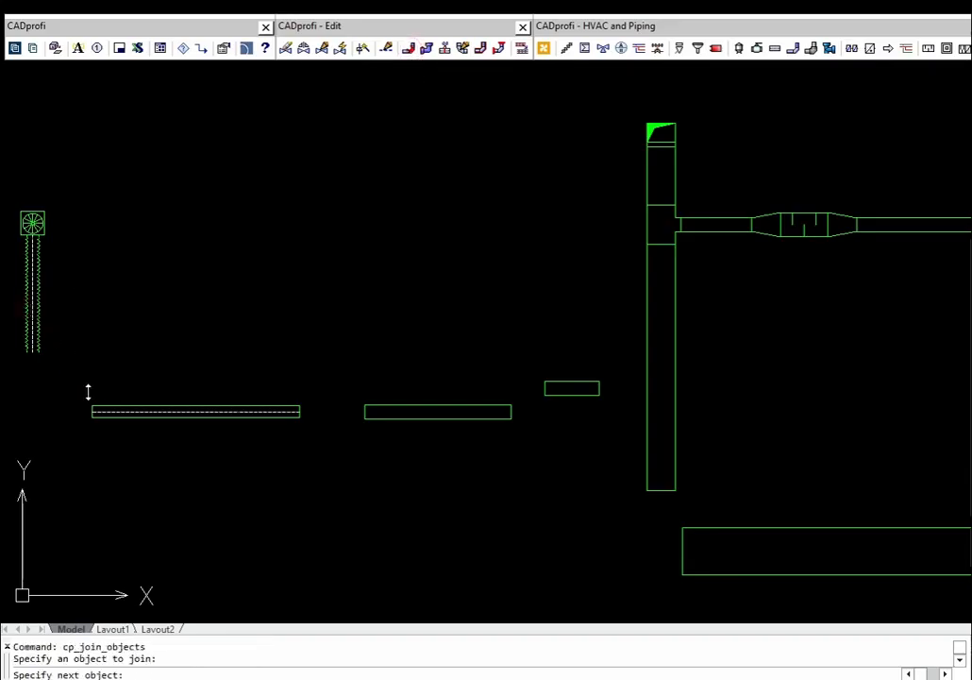
left_click(97, 406)
key("Return")
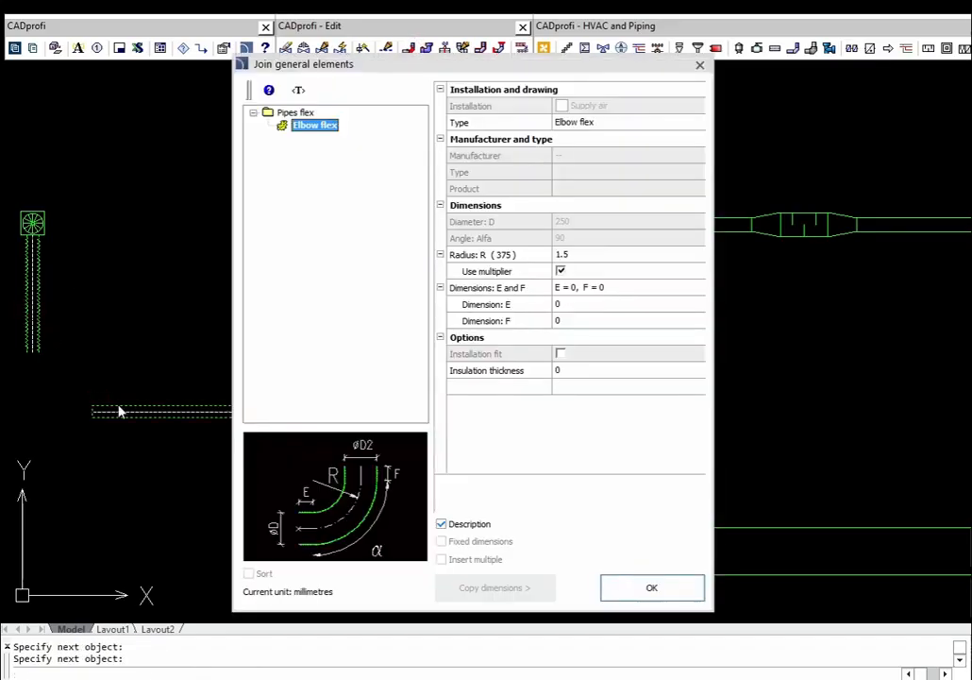
left_click(636, 587)
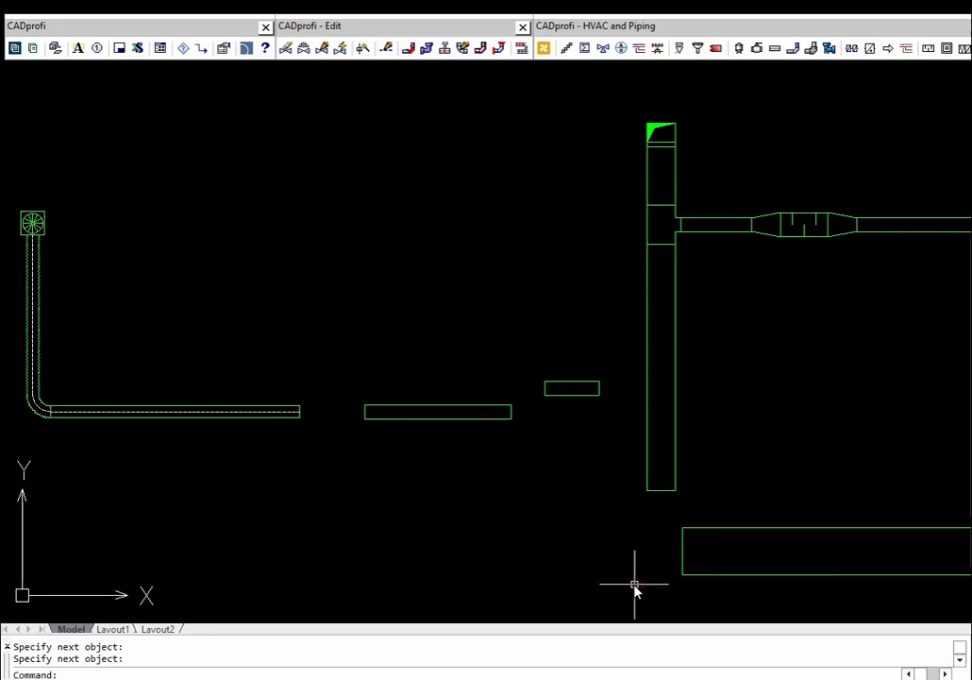
Step: Join the horizontal round duct to the neighbouring rectangular duct with a Reducer rectangle-round
left_click(408, 47)
left_click(288, 411)
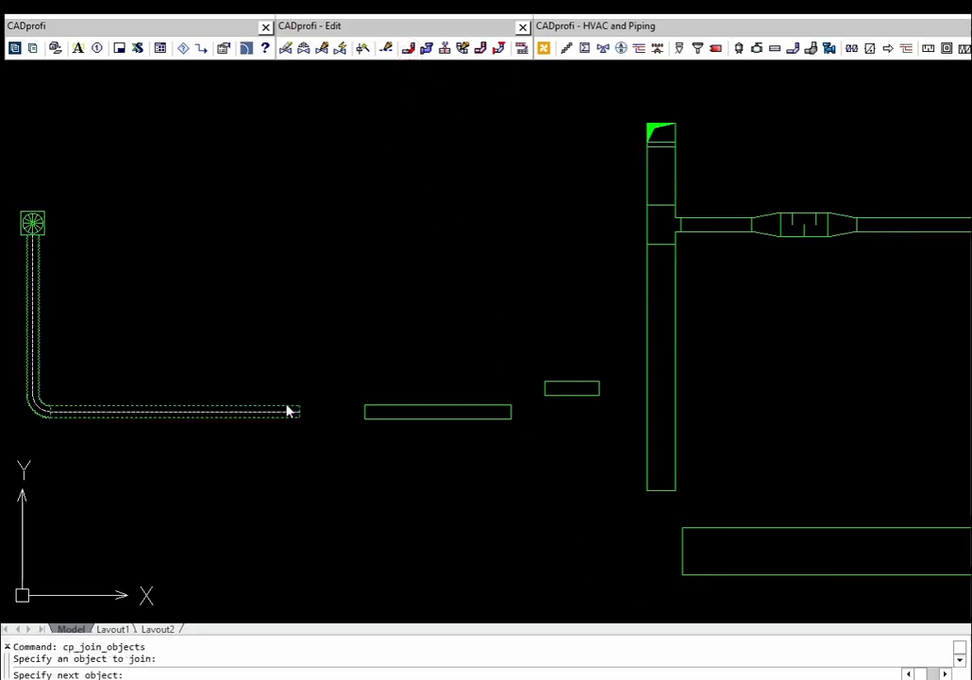
left_click(374, 408)
key("Return")
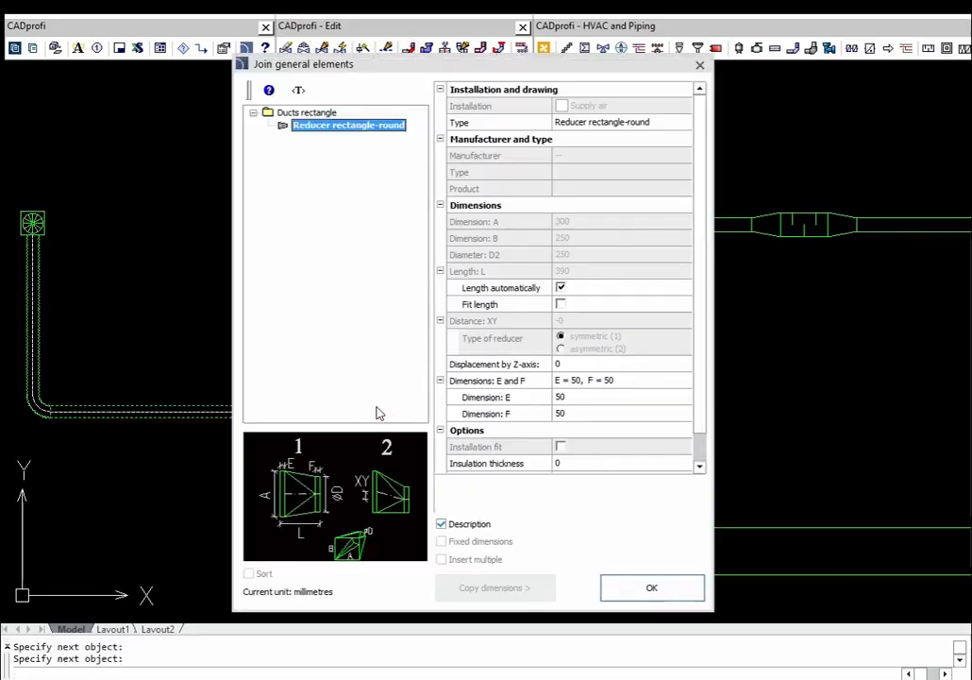
left_click(615, 587)
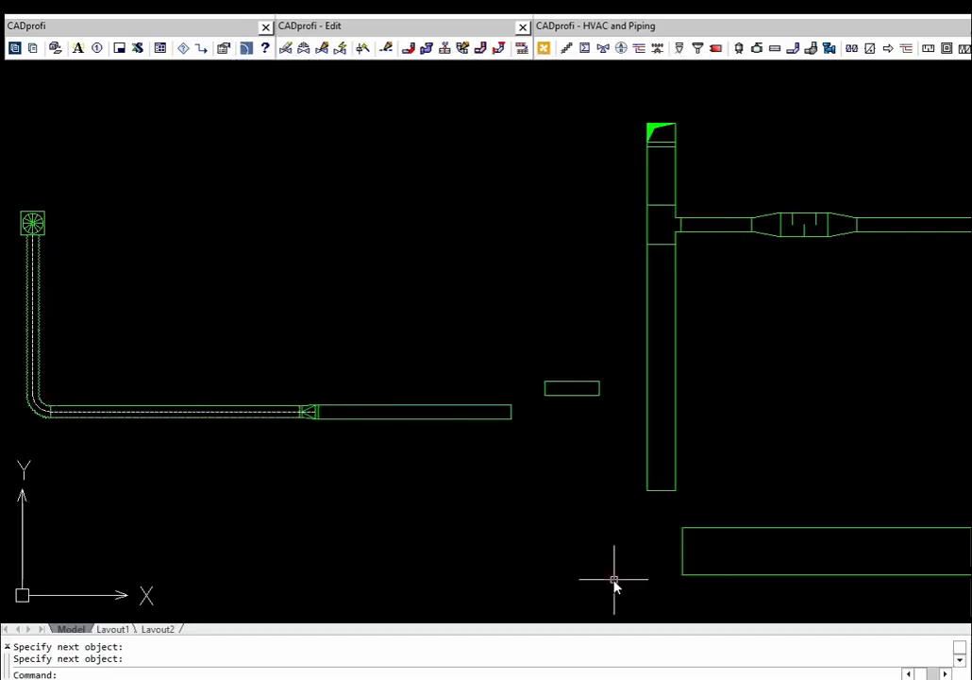
Step: Join the horizontal rectangular duct to the short offset duct above its right end with a Fuller
left_click(408, 47)
left_click(499, 411)
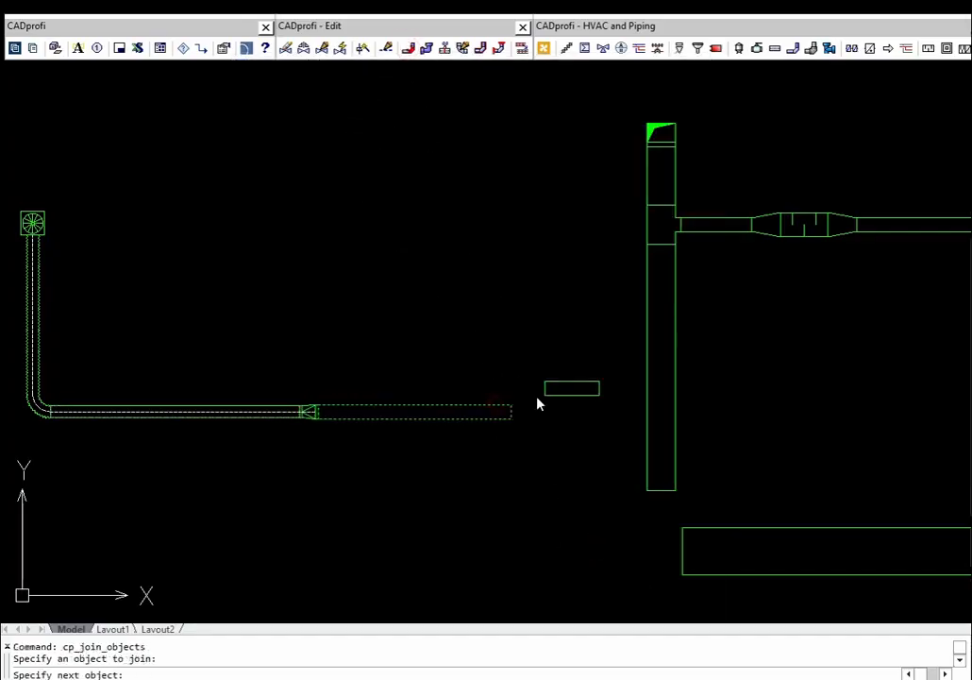
left_click(544, 399)
key("Return")
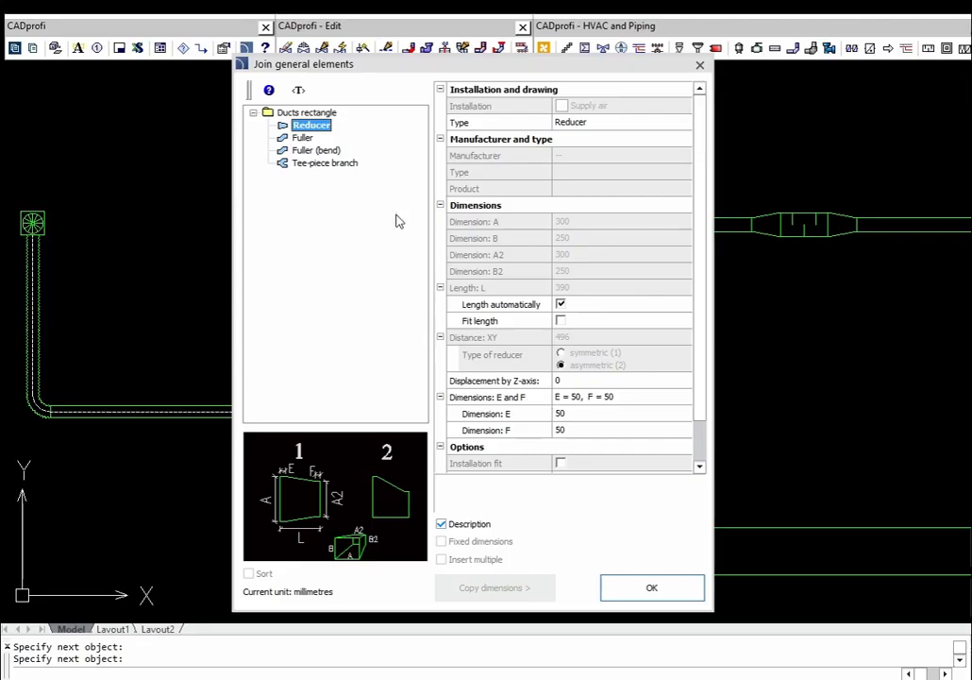
left_click(303, 139)
left_click(625, 584)
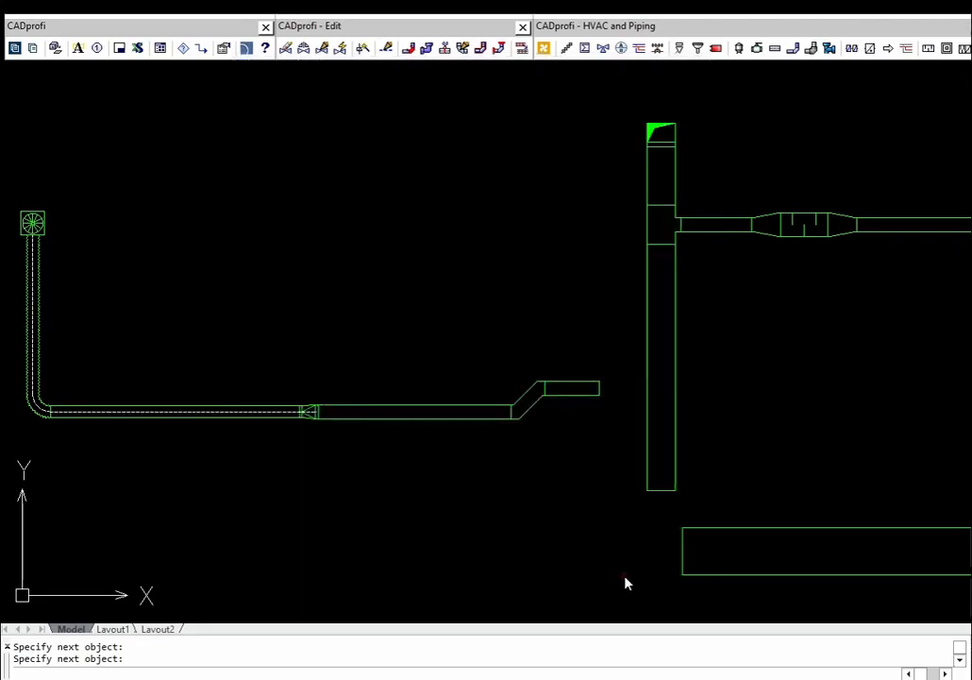
Step: Join the short horizontal offset duct to the vertical rectangular main duct with a Tee-piece (simple)
left_click(407, 48)
left_click(645, 299)
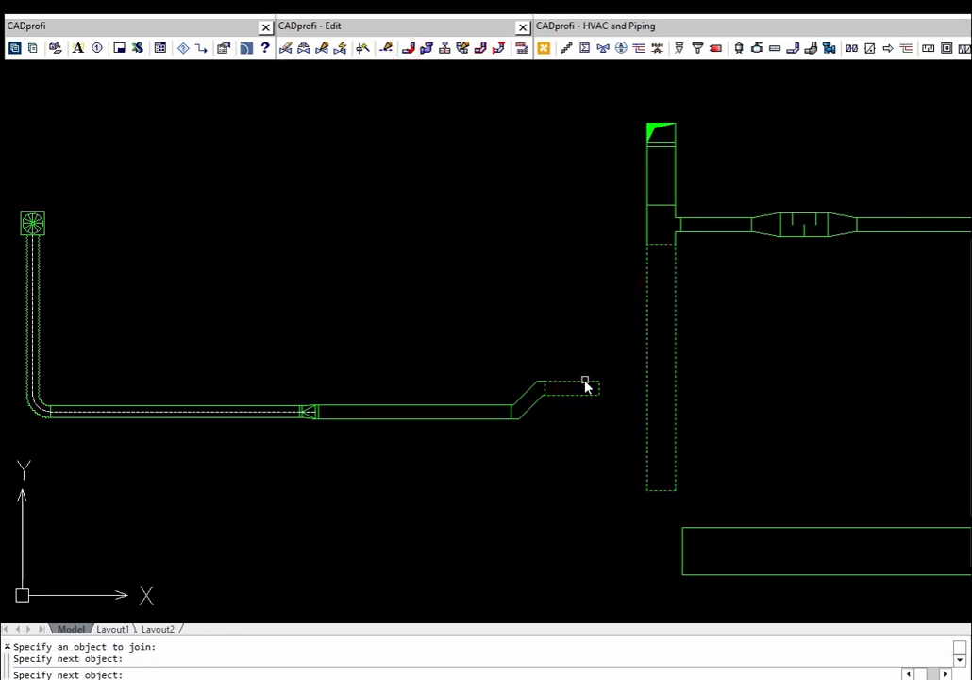
left_click(582, 382)
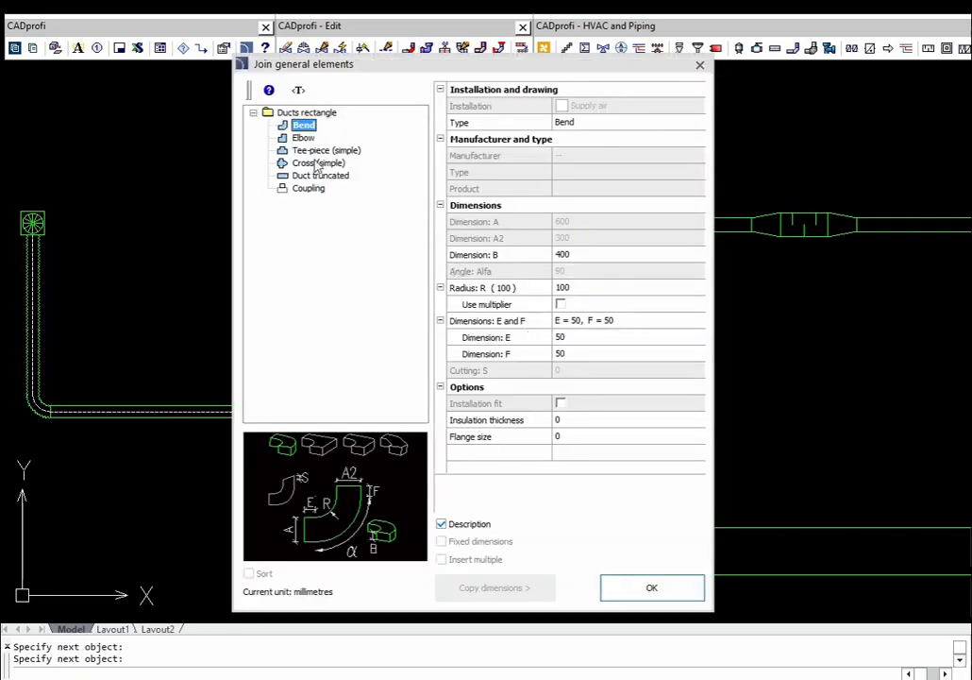
left_click(322, 150)
left_click(630, 588)
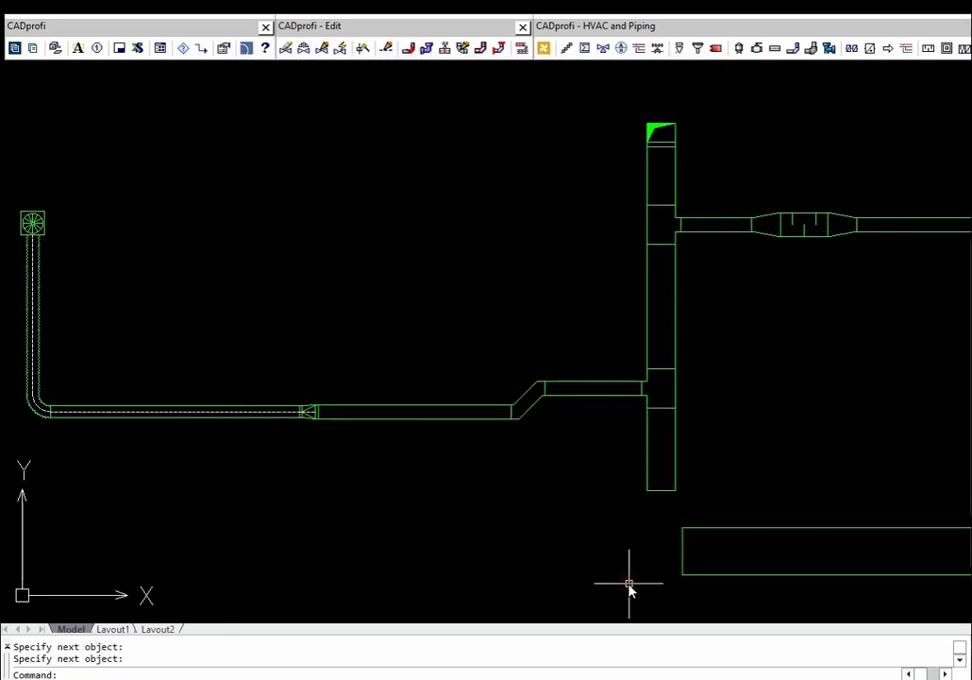
Step: Join the lower end of the vertical main duct to the wide horizontal duct below it with a rectangular Bend of radius 100
left_click(409, 50)
left_click(648, 488)
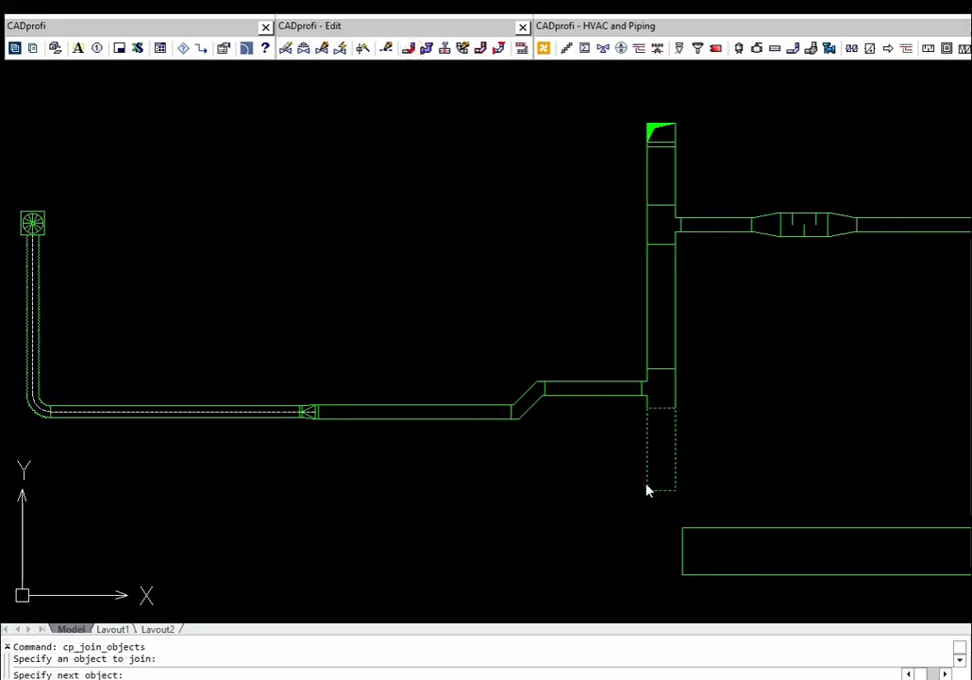
left_click(697, 531)
key("Return")
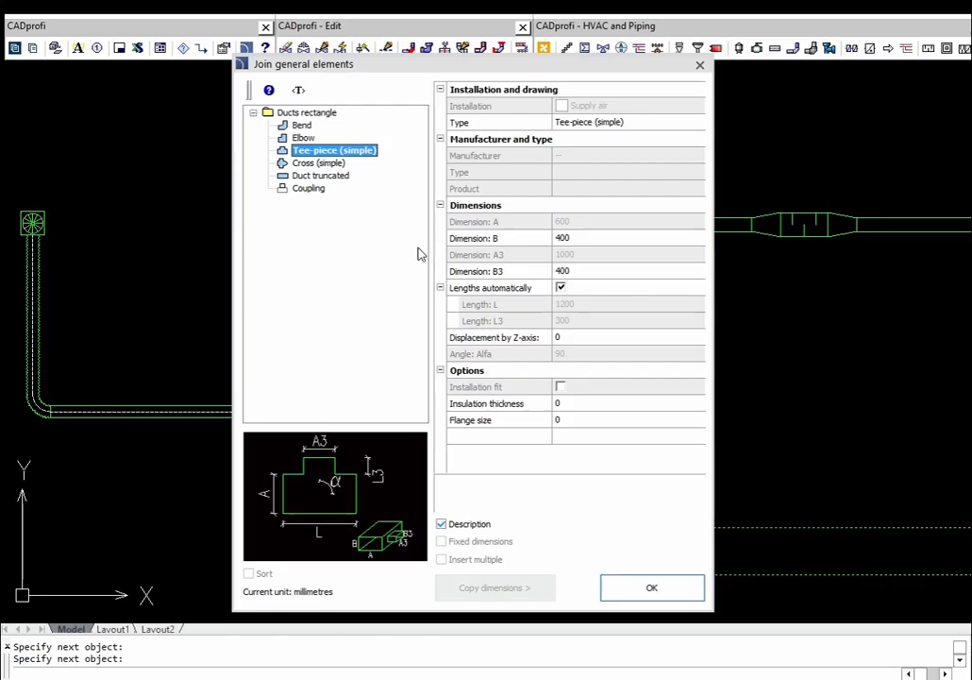
left_click(302, 125)
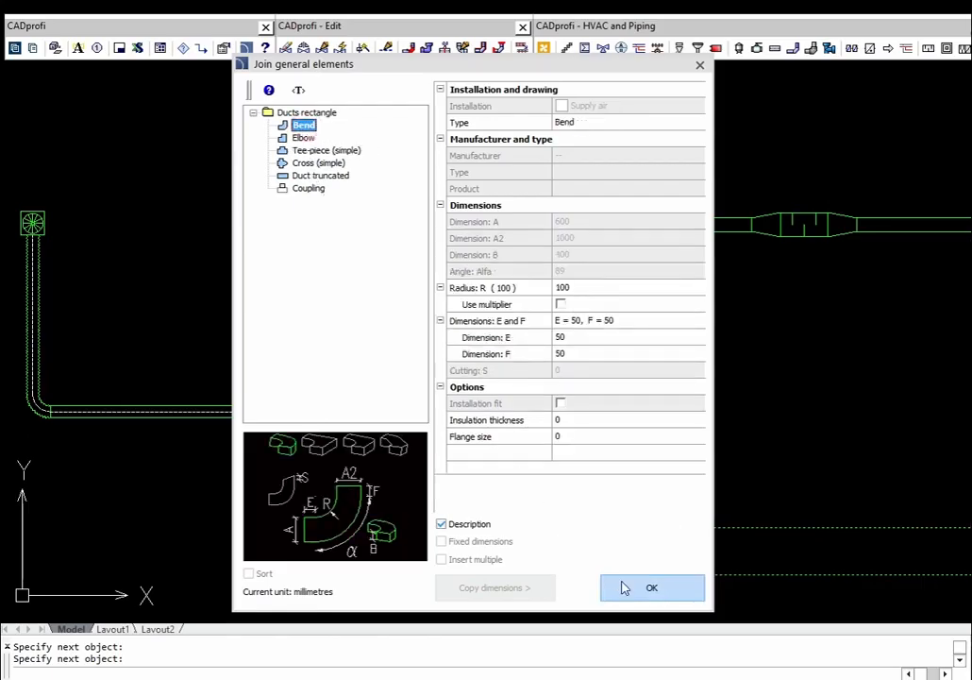
left_click(625, 587)
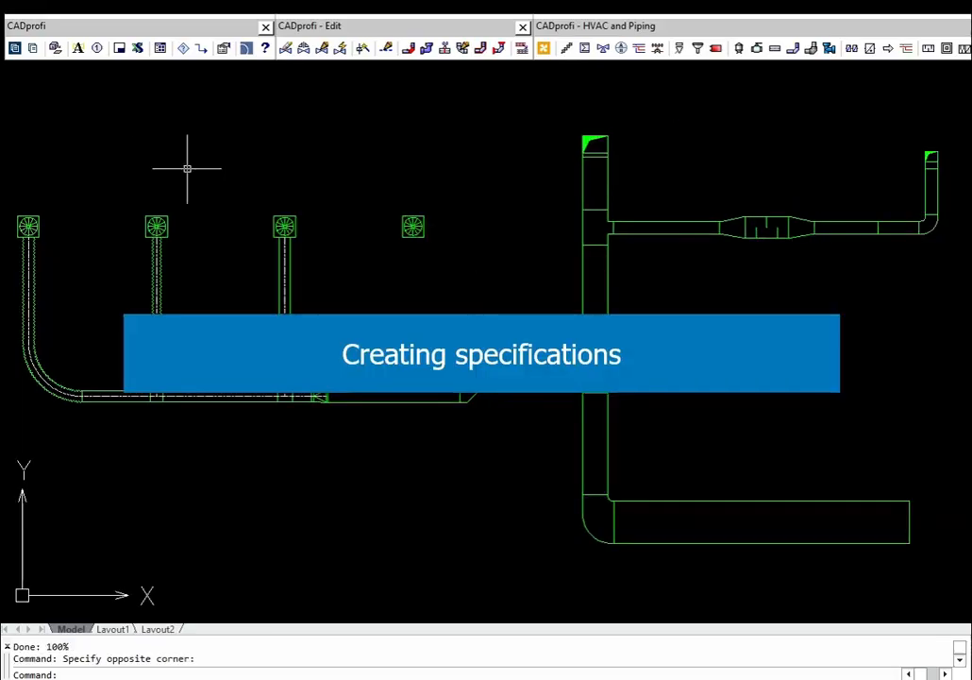
Step: Create a specification of the entire duct installation and sort the report data by the Sum column
left_click(137, 48)
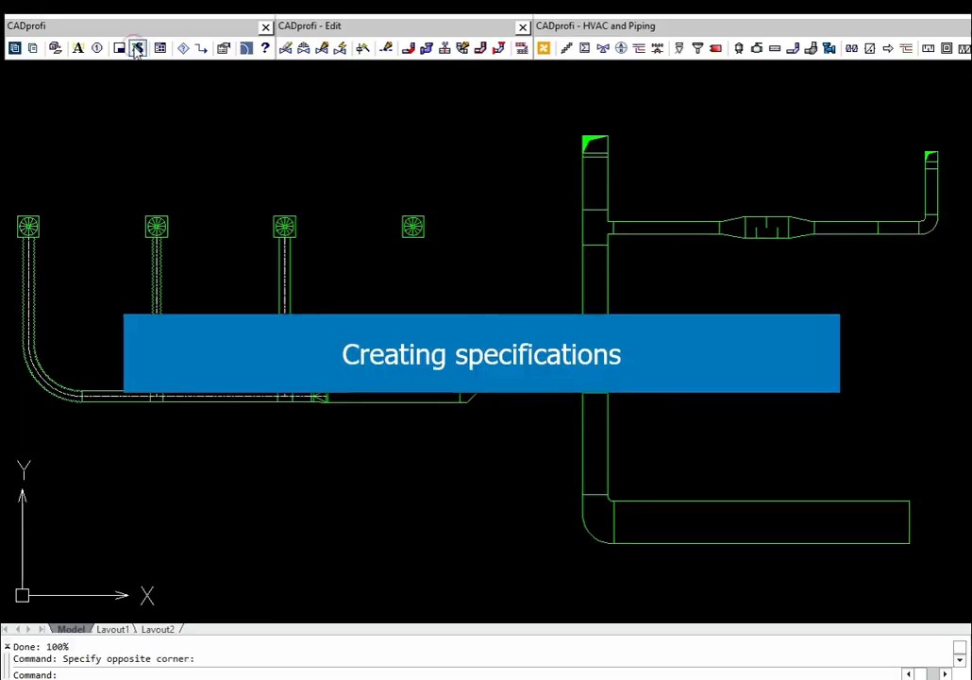
left_click(433, 523)
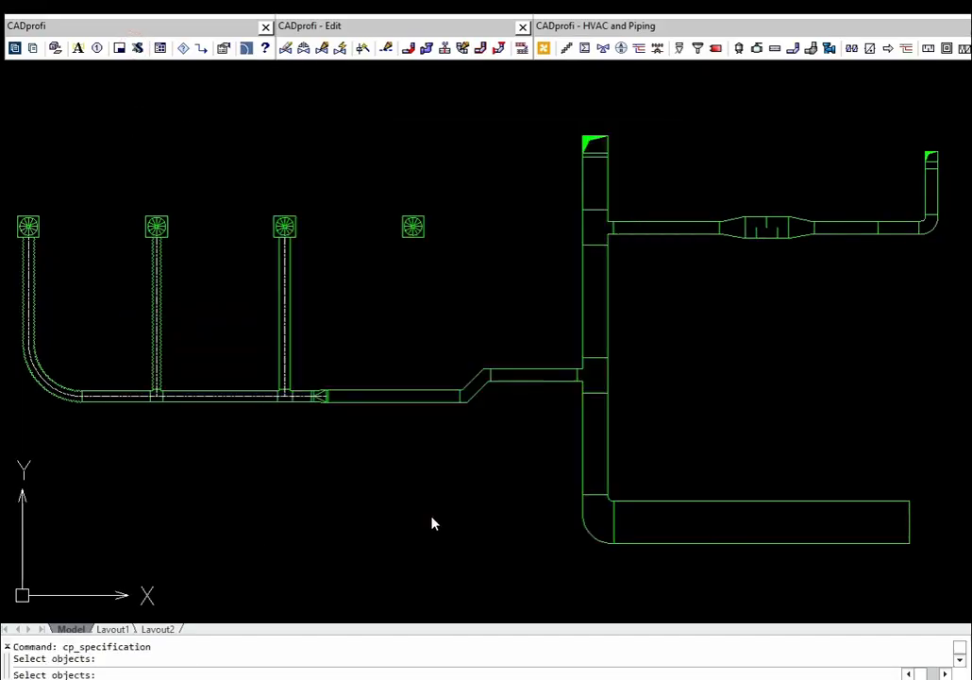
mouse_move(7, 91)
left_mouse_down()
mouse_move(330, 278)
mouse_move(954, 604)
left_mouse_up()
key("Return")
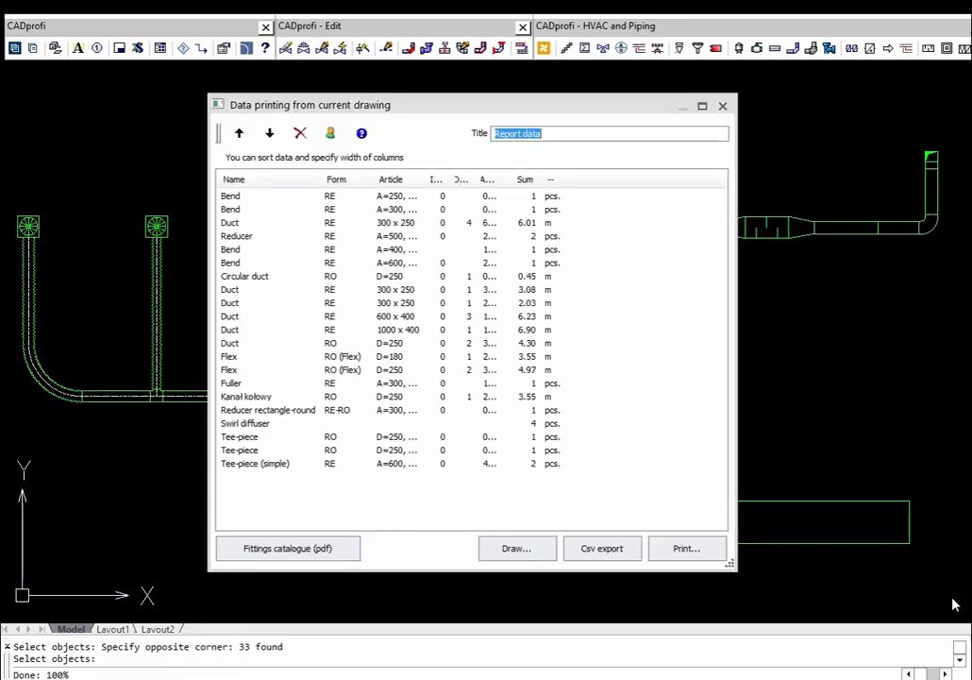
left_click(526, 179)
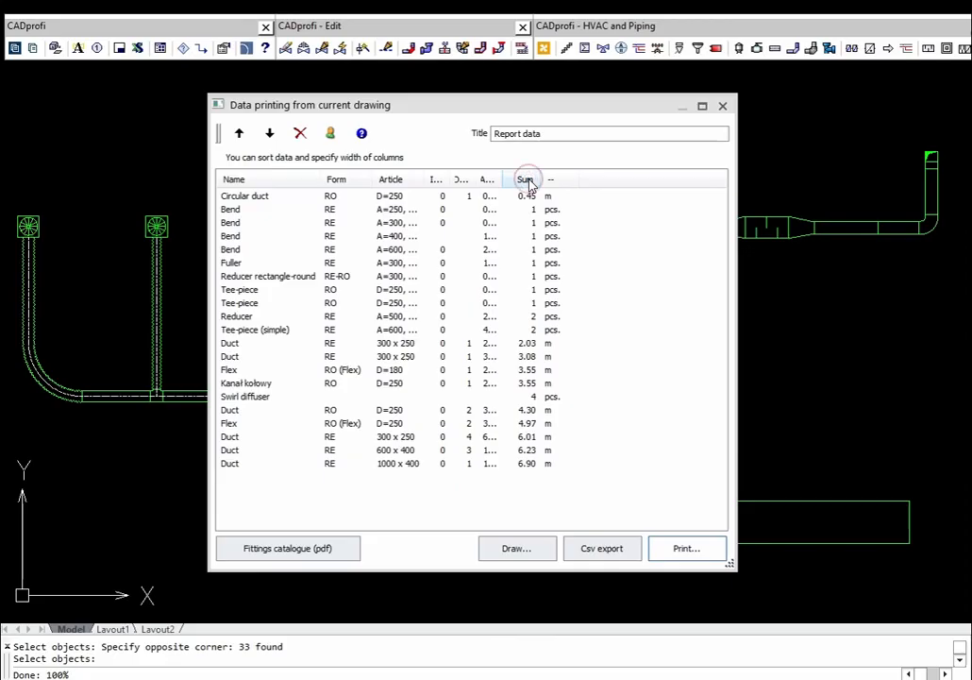
Step: Output all pages of the specification report to a print preview and enlarge it to 200%
left_click(686, 548)
left_click(549, 274)
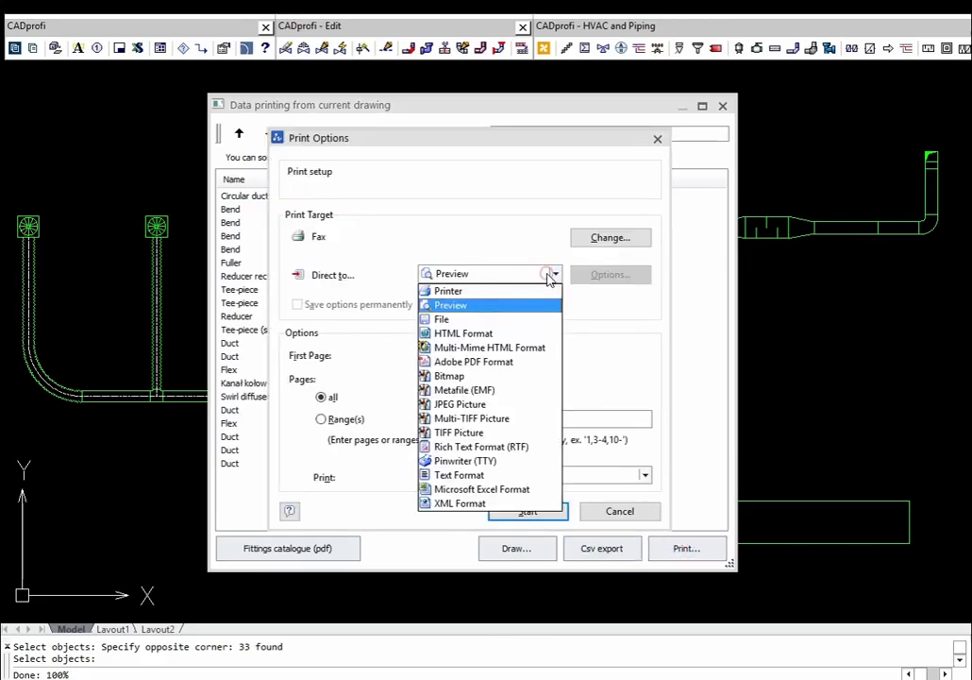
left_click(474, 306)
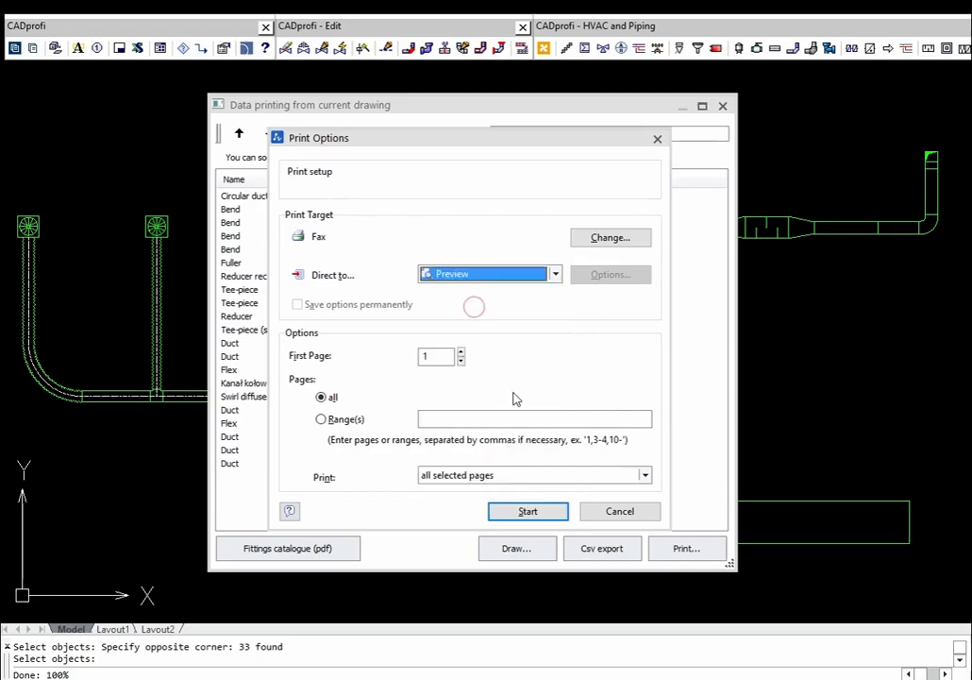
left_click(540, 513)
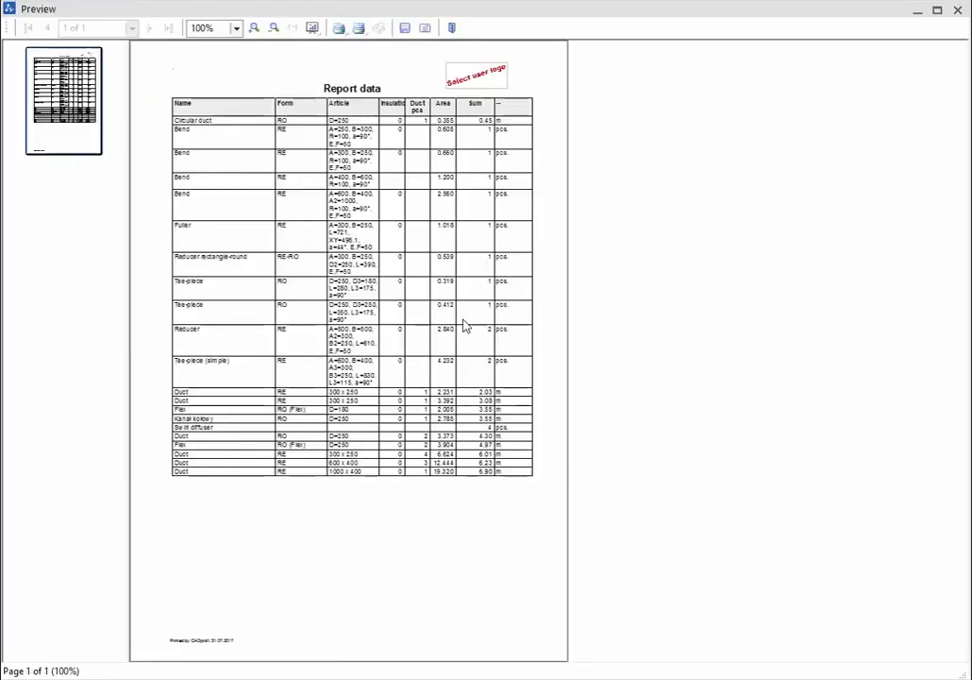
left_click(254, 27)
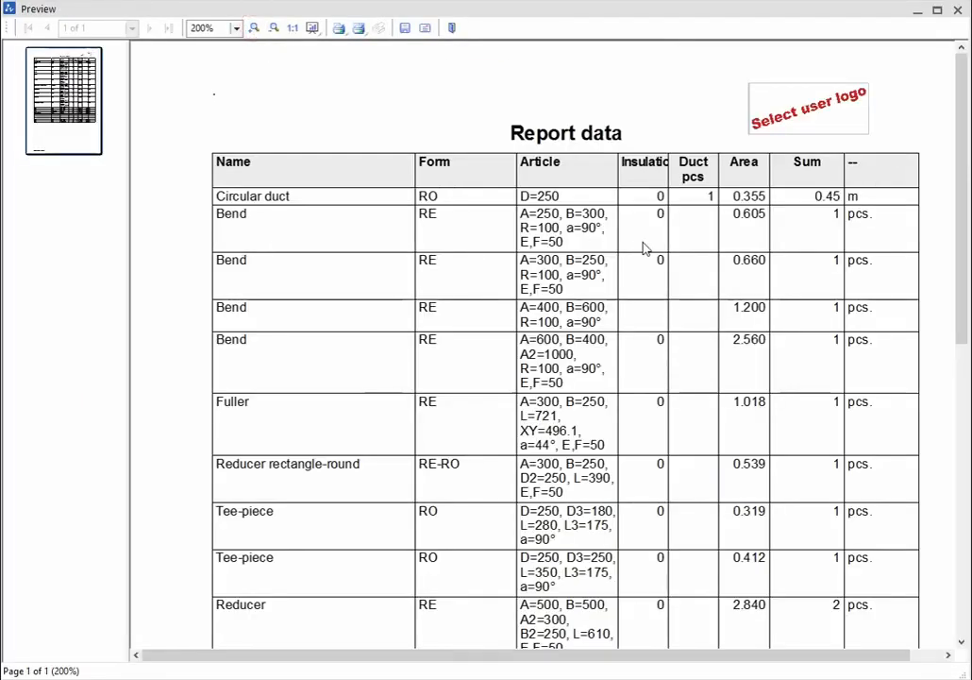